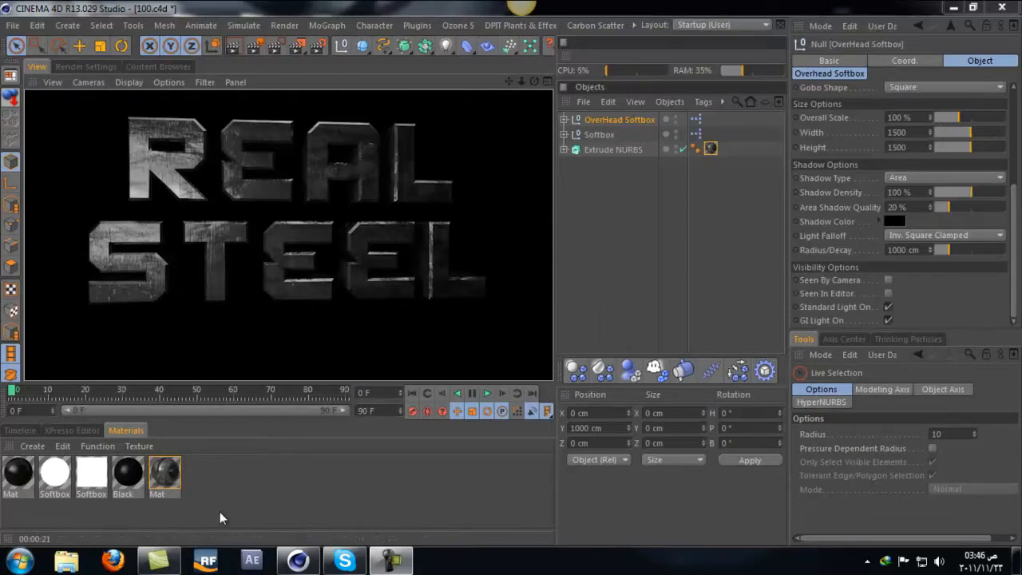
Step: Open the finished Mat material used on the text and examine its Transparency and Reflection channels
click(164, 476)
double_click(164, 475)
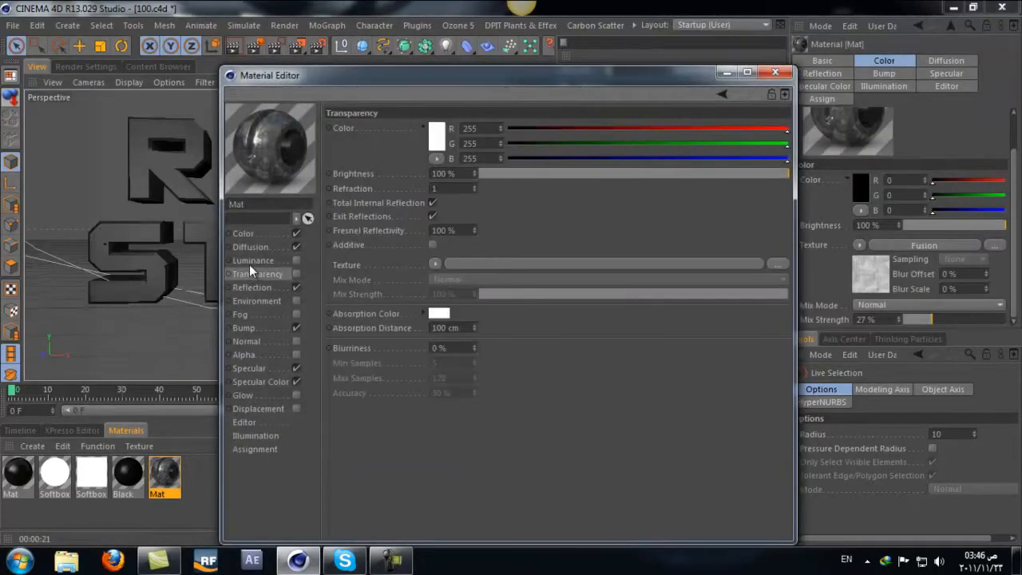
click(250, 247)
click(250, 301)
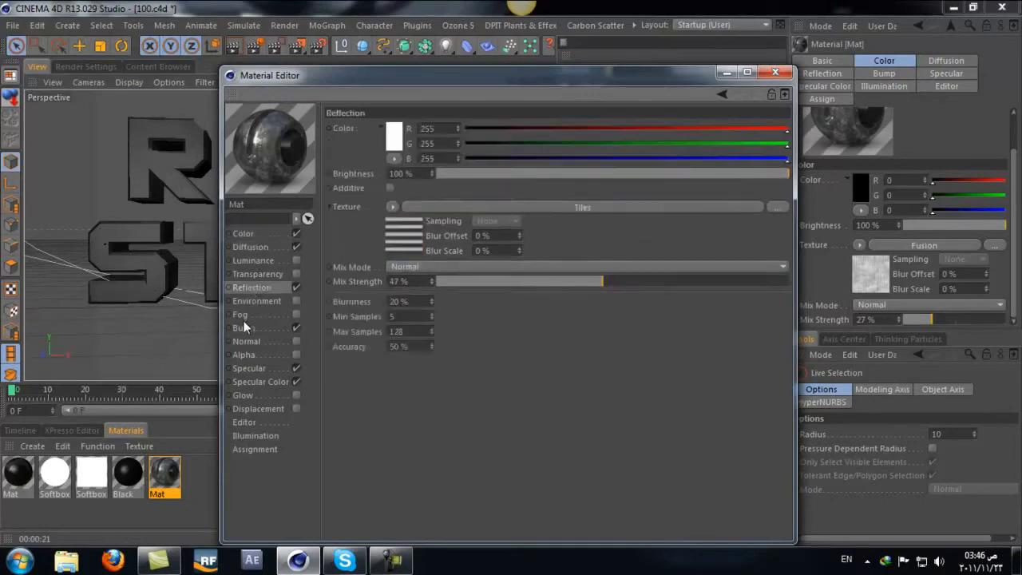
click(243, 327)
click(256, 274)
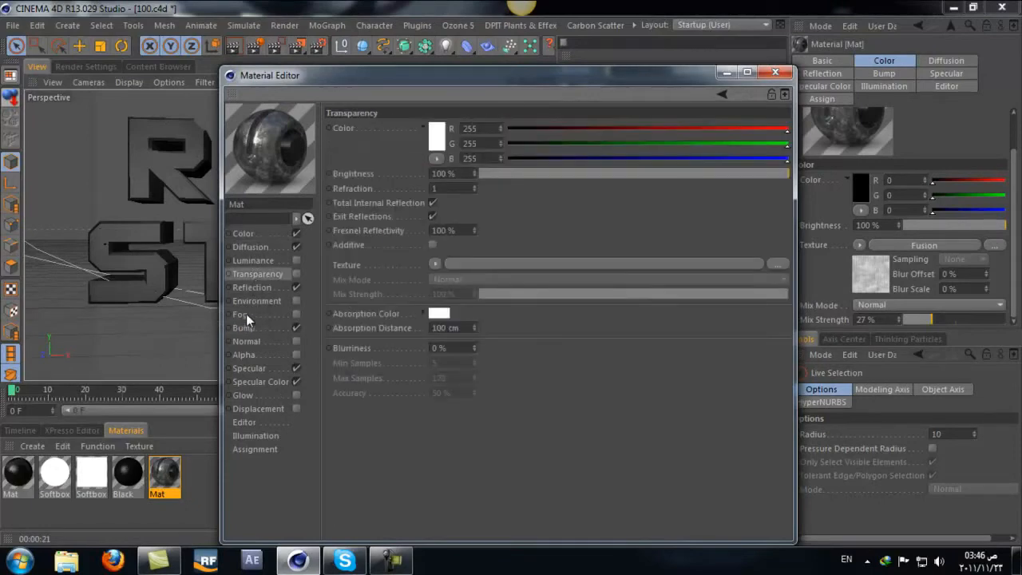
click(251, 287)
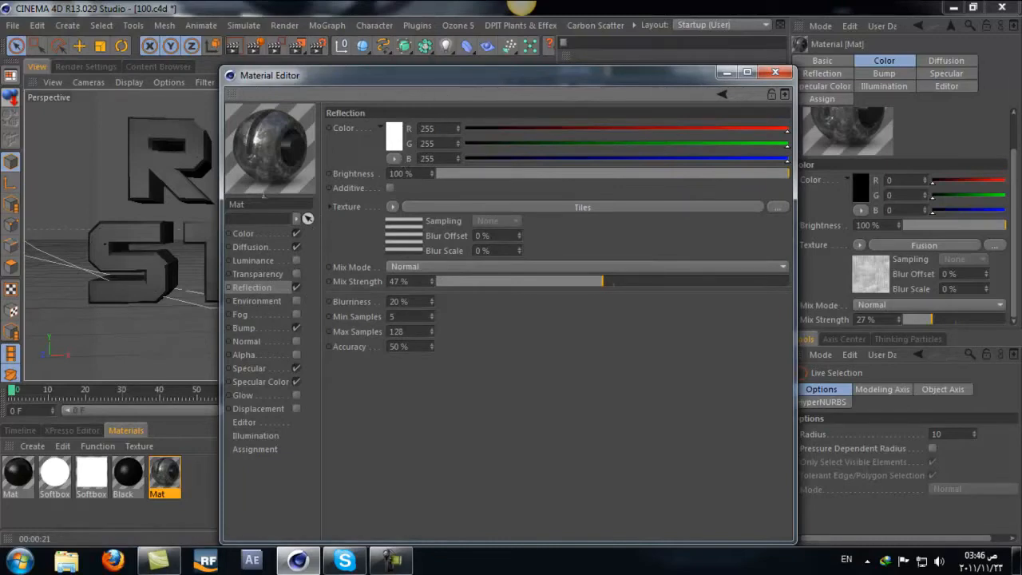
drag(358, 77, 618, 121)
drag(686, 126, 637, 151)
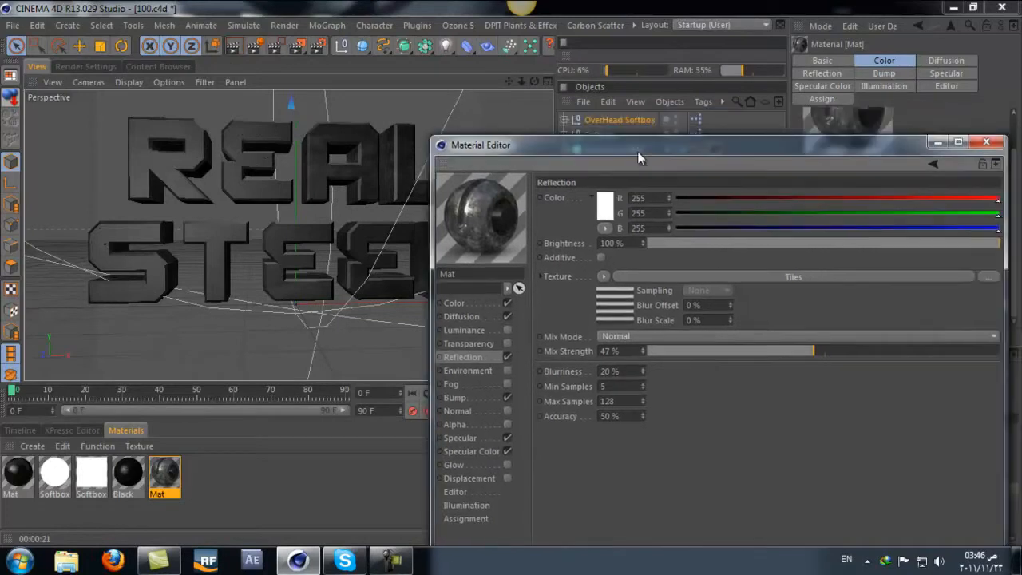
Step: Examine the finished Mat material's Color Fusion shader and its Reflection, Bump, Specular and Specular Color channels, and close the editor
click(457, 302)
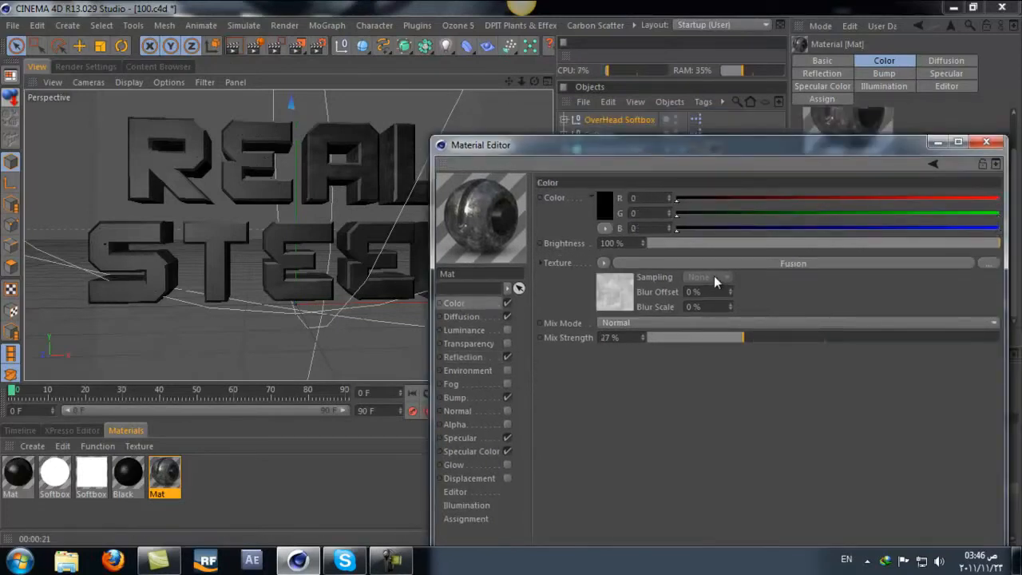
click(639, 263)
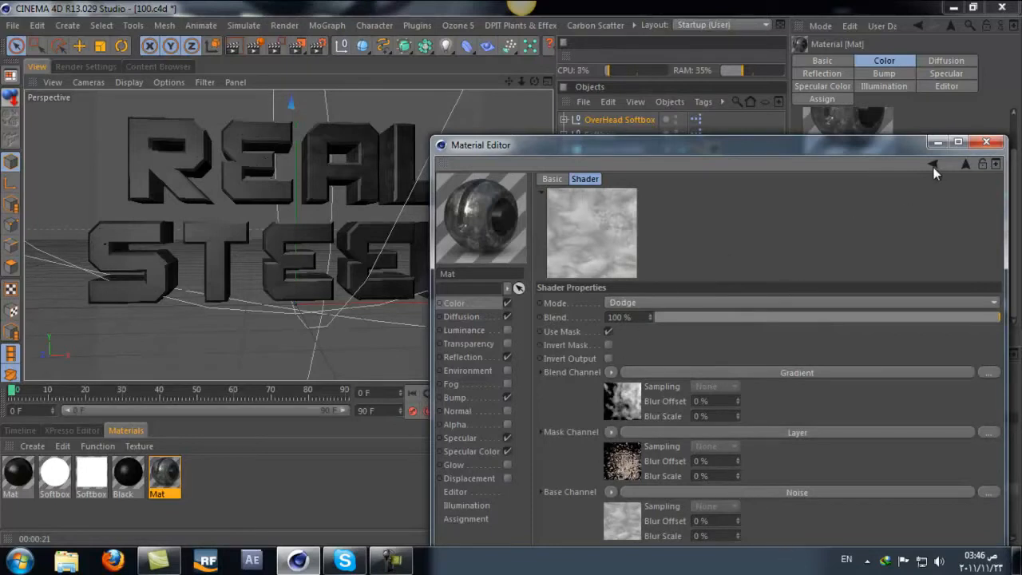
click(932, 165)
click(475, 358)
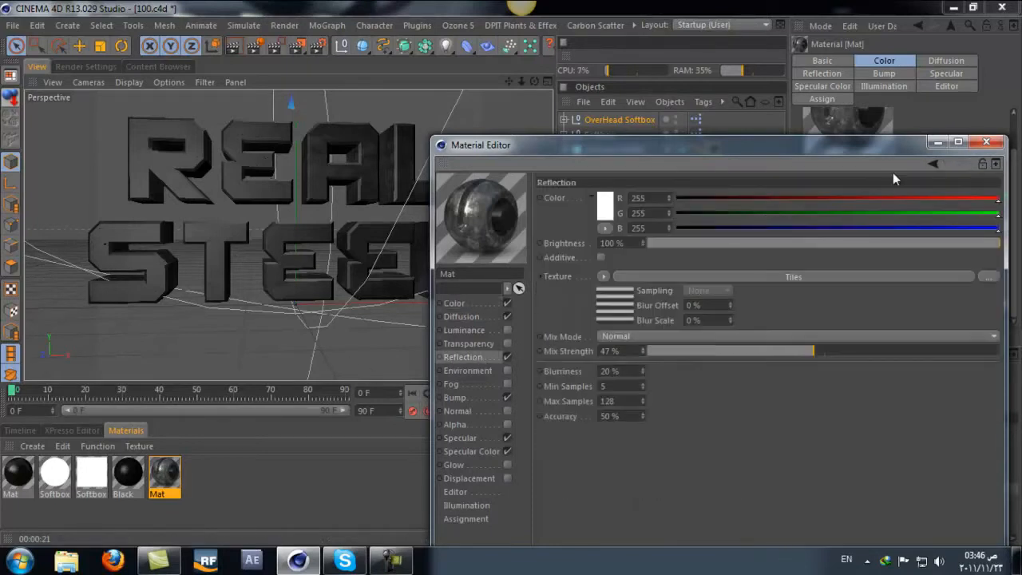
click(455, 398)
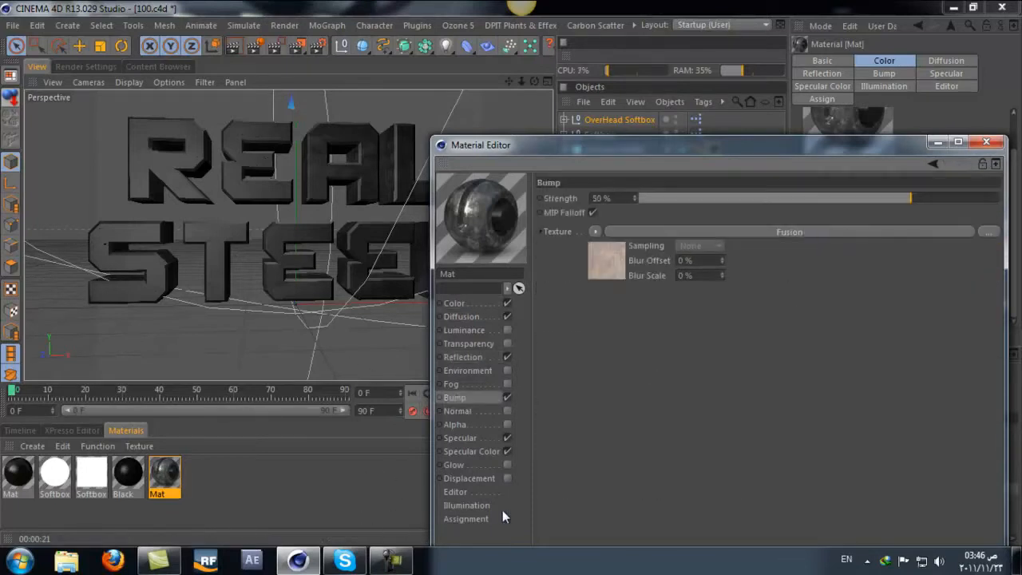
click(478, 437)
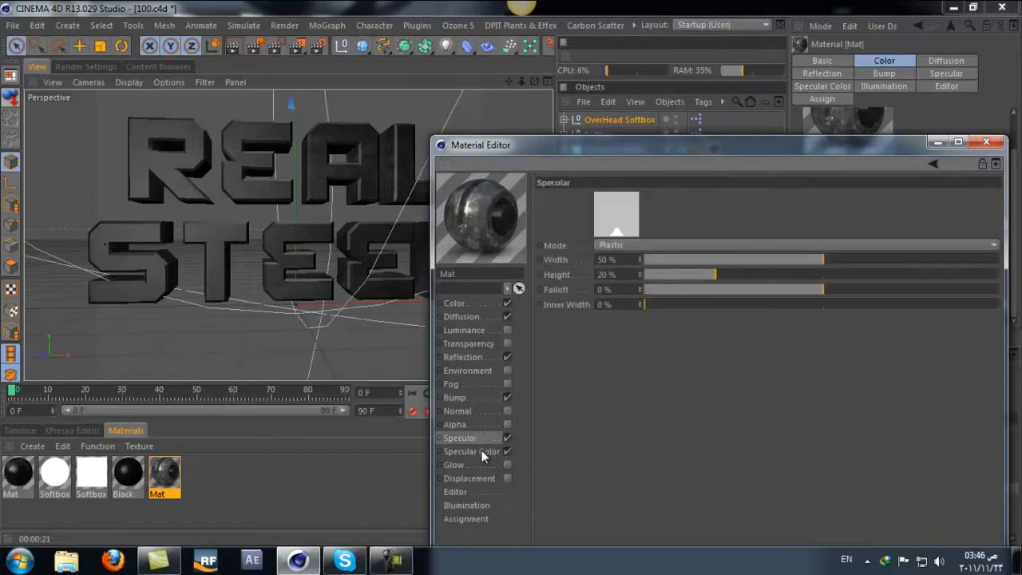
click(482, 451)
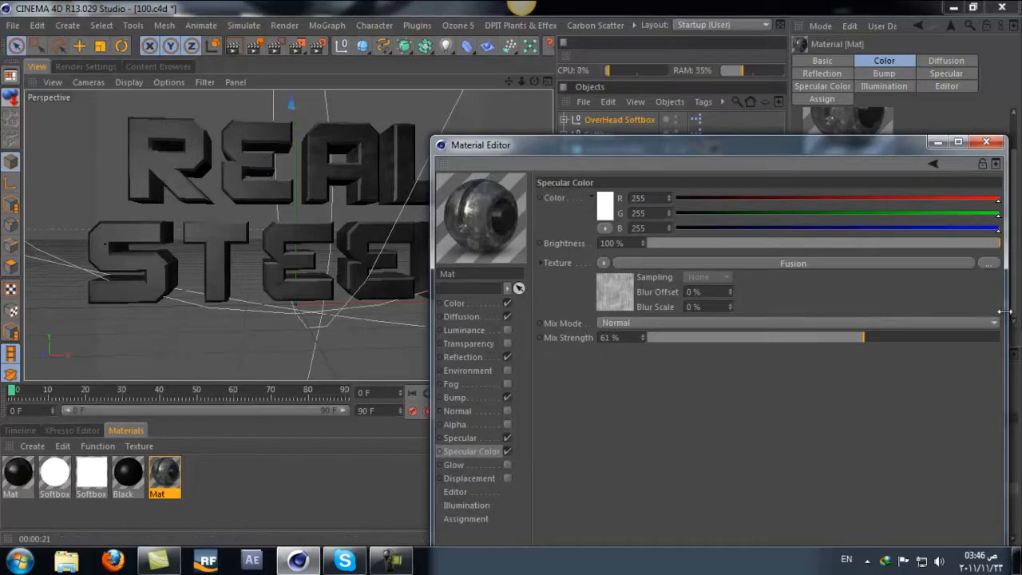
click(519, 303)
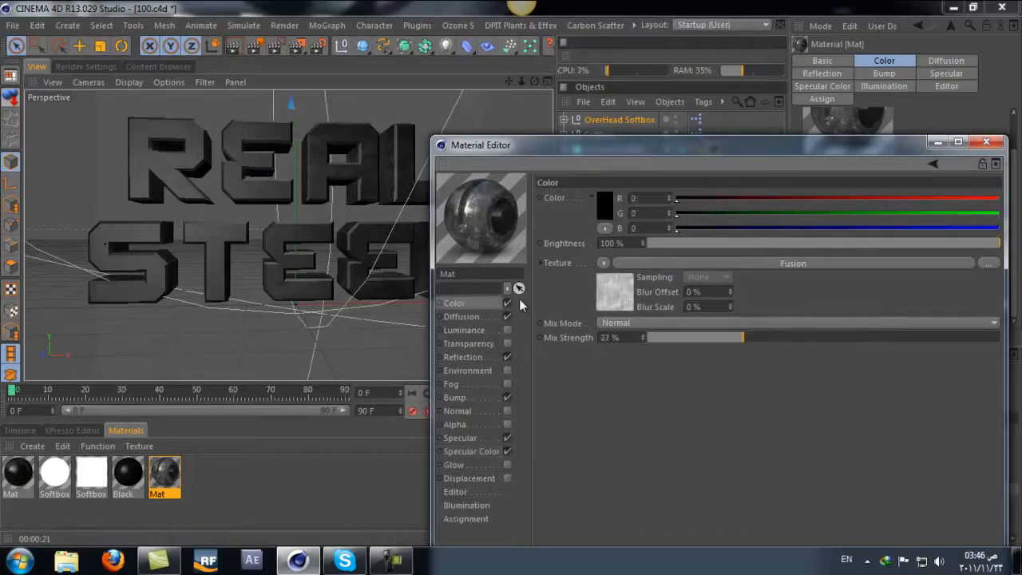
click(986, 141)
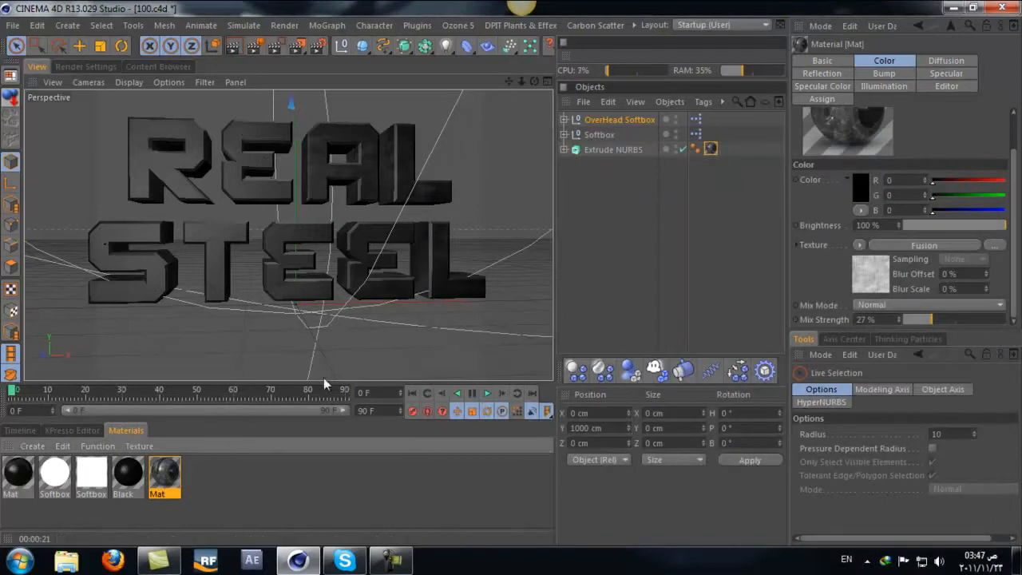
Step: Create a new material, open it for editing and rename it METAL
double_click(203, 474)
double_click(23, 473)
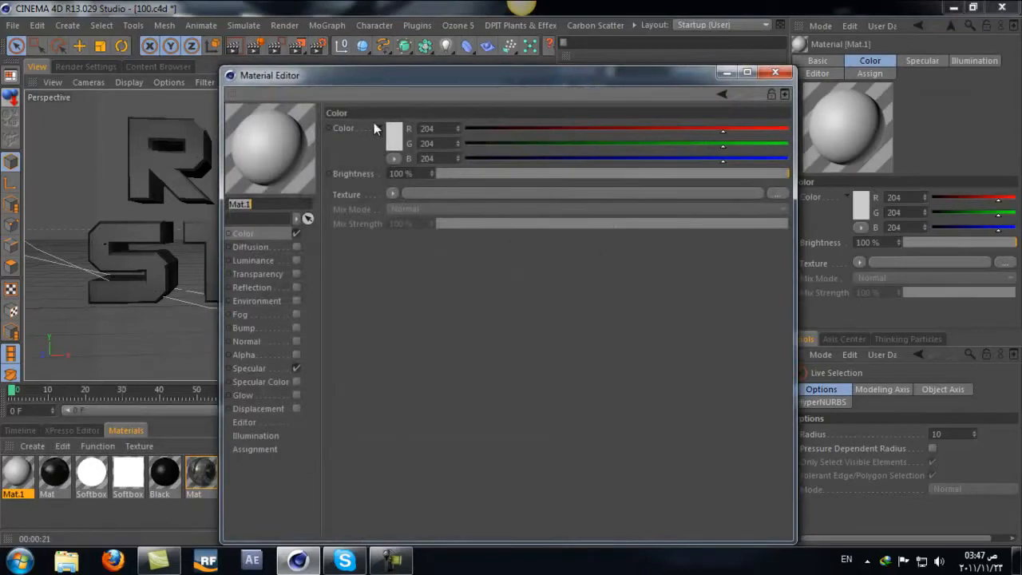
drag(384, 89, 563, 79)
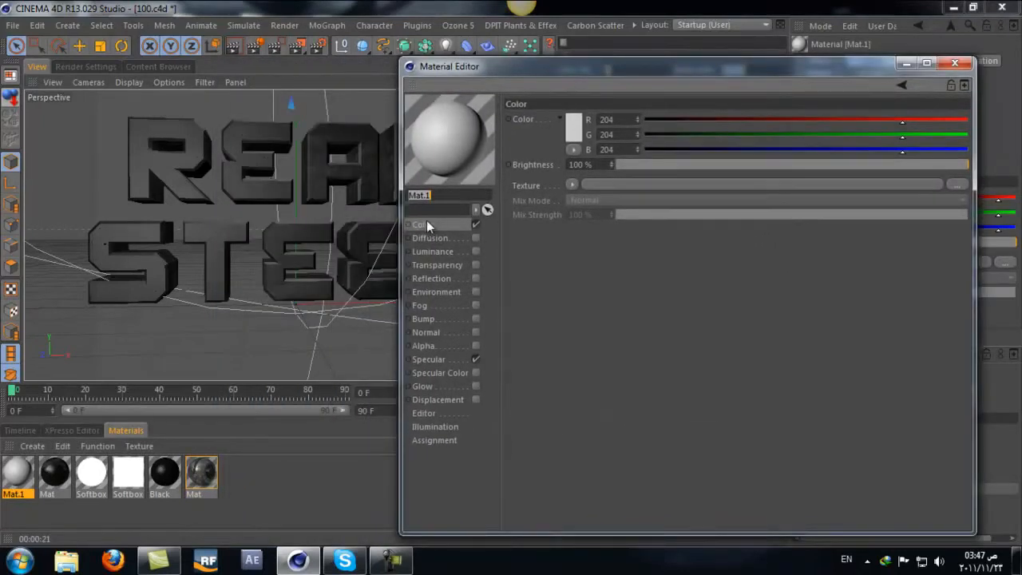
click(458, 194)
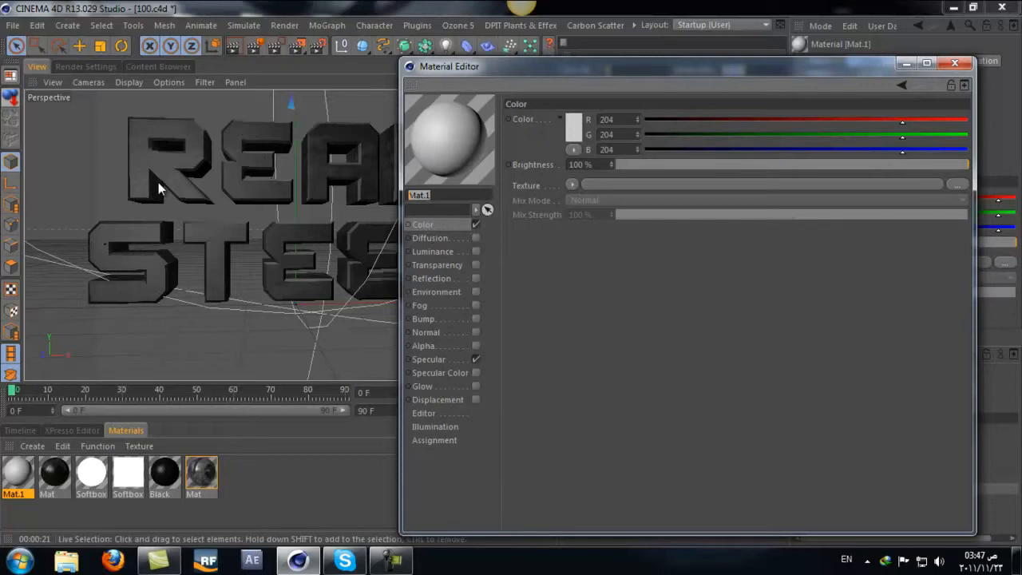
text(METAL)
key(Return)
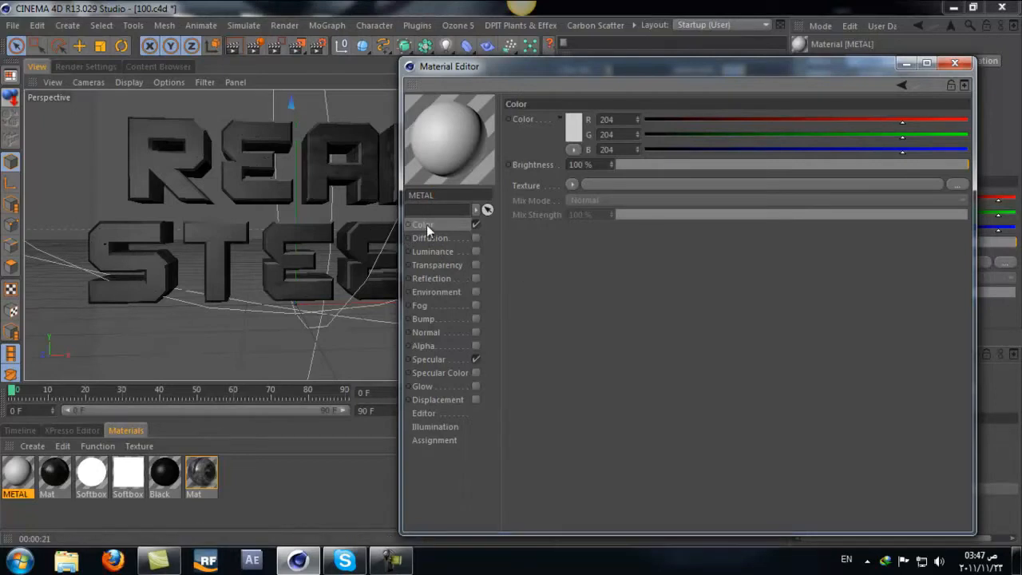
Step: Load a Fusion shader as the METAL material's Color texture and open the shader's properties
click(573, 182)
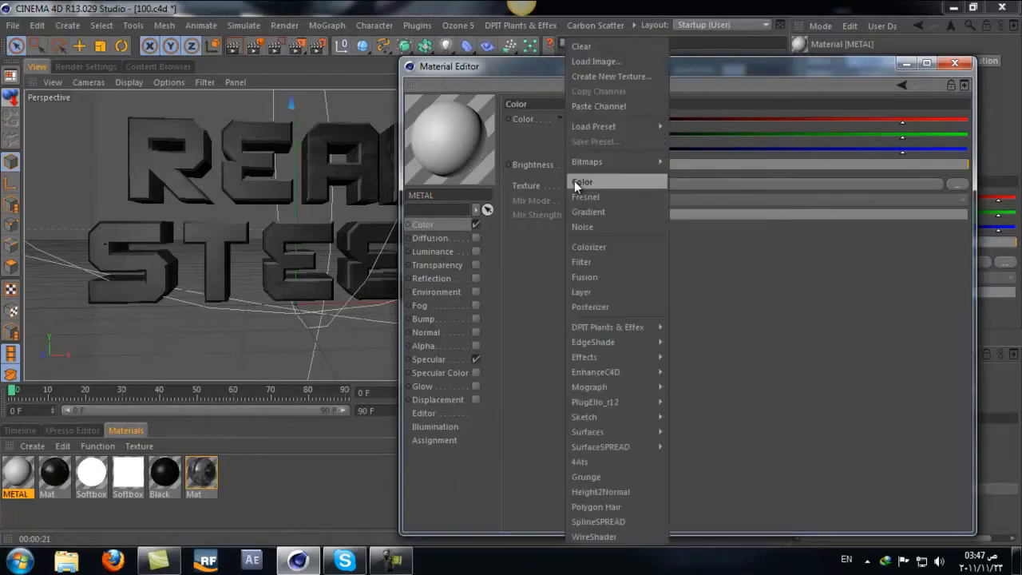
click(594, 276)
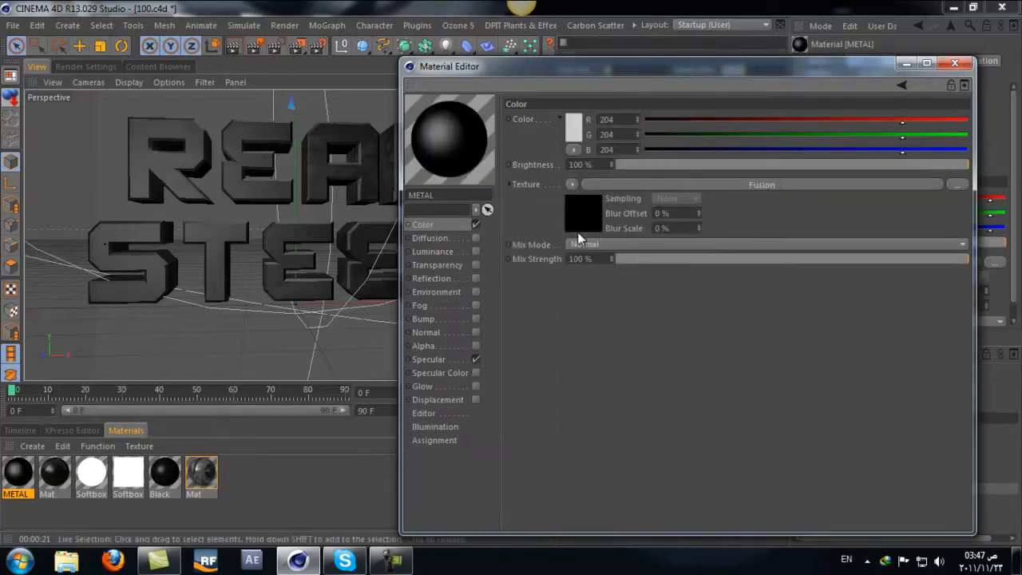
click(721, 187)
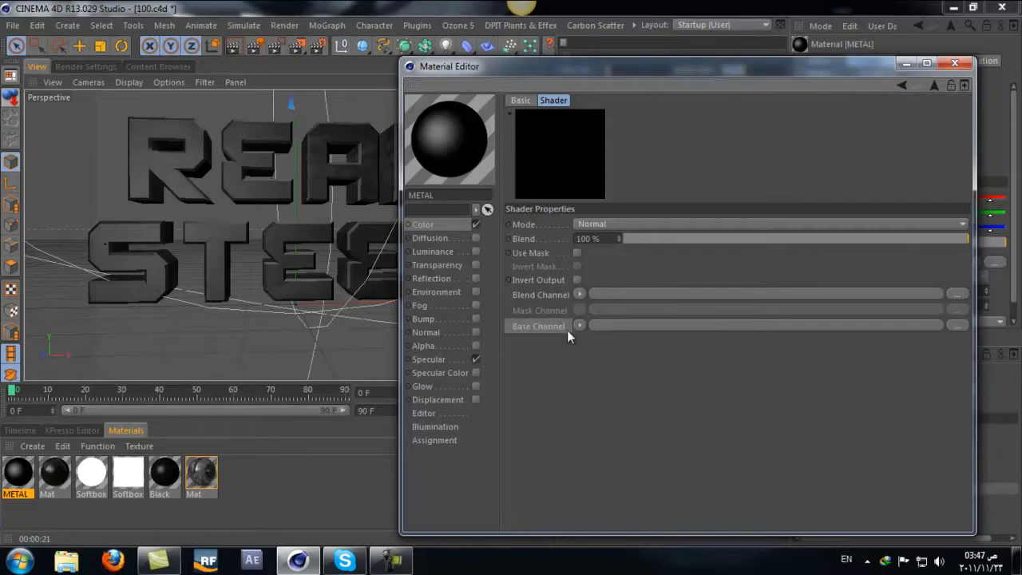
click(590, 328)
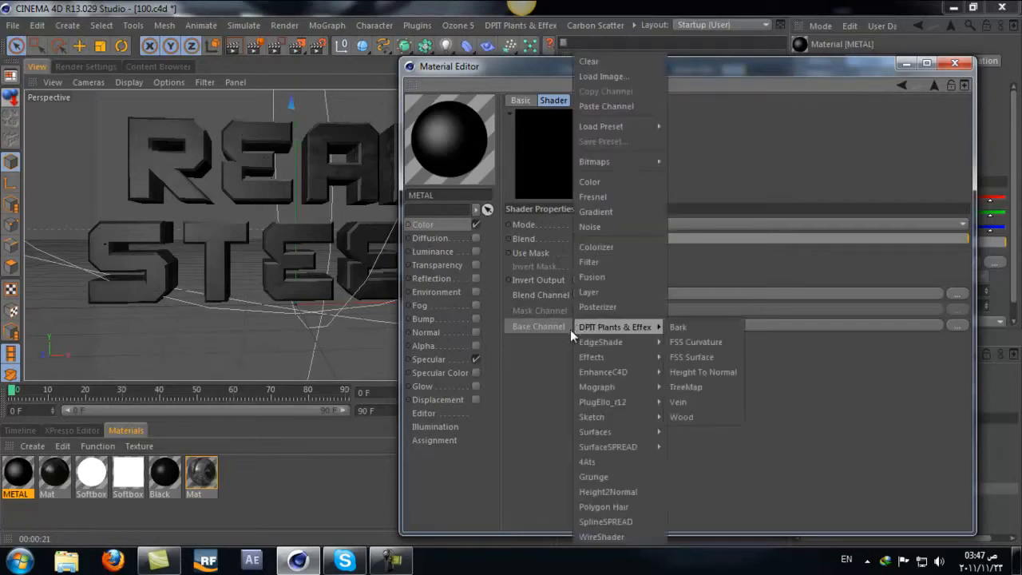
click(604, 228)
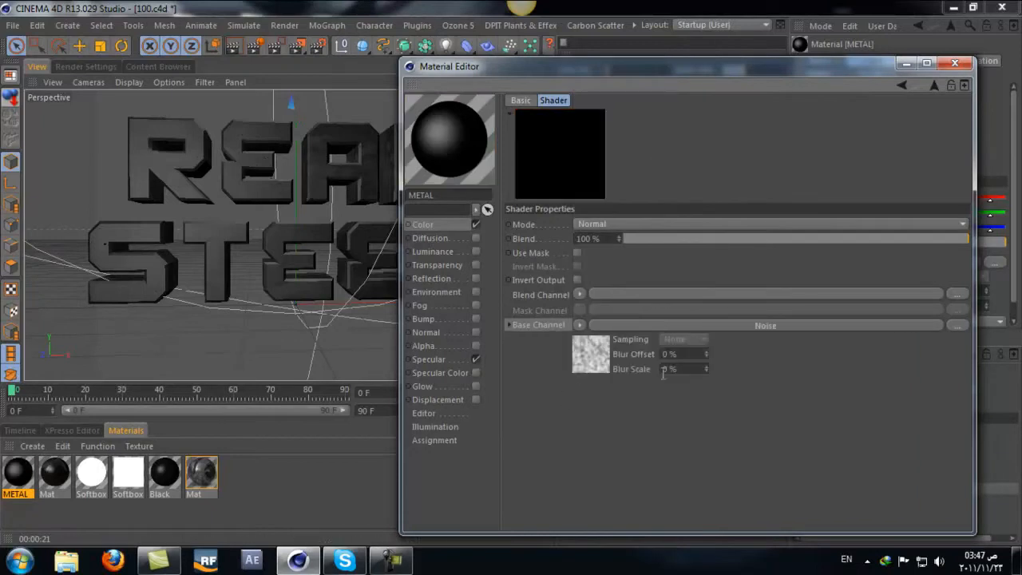
click(579, 326)
click(606, 39)
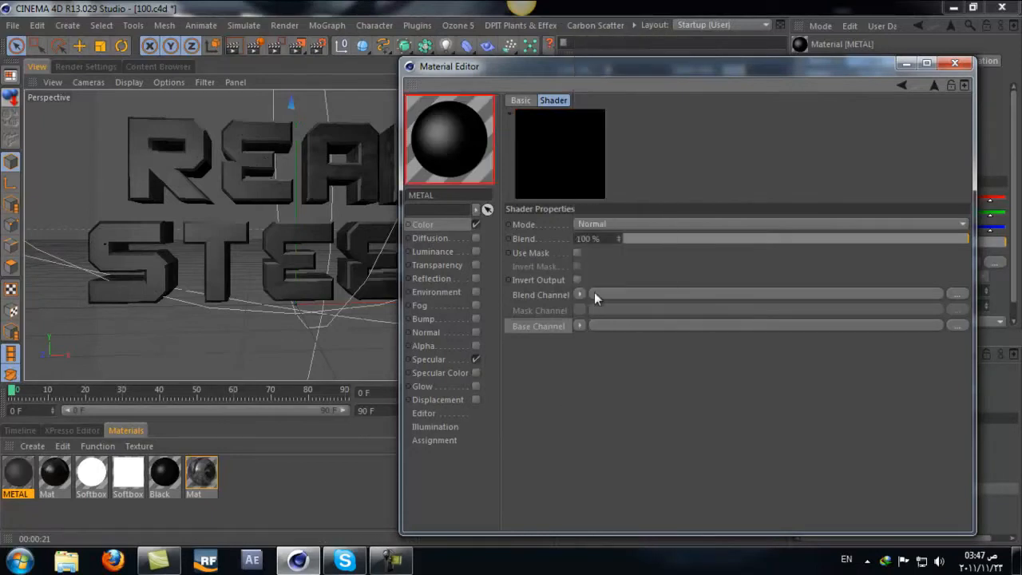
Step: Load a Layer shader into the Fusion's Base Channel and add a Noise shader layer inside it
click(581, 328)
click(604, 289)
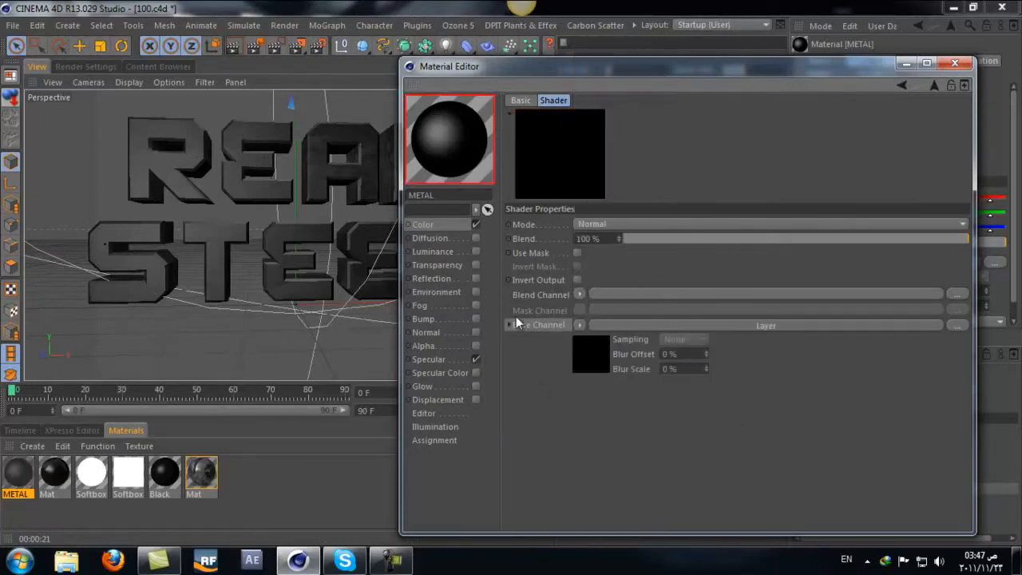
click(668, 325)
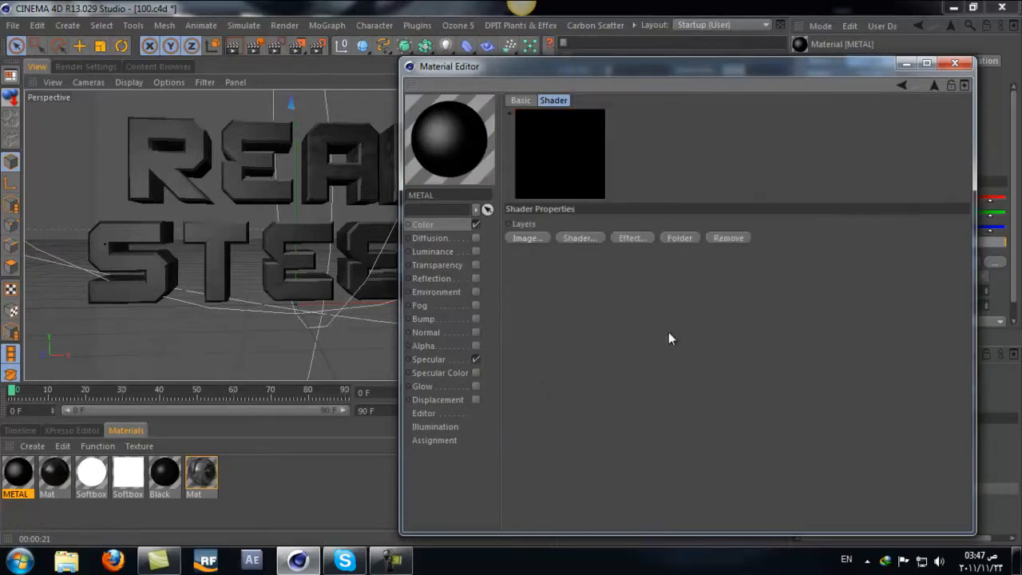
click(569, 240)
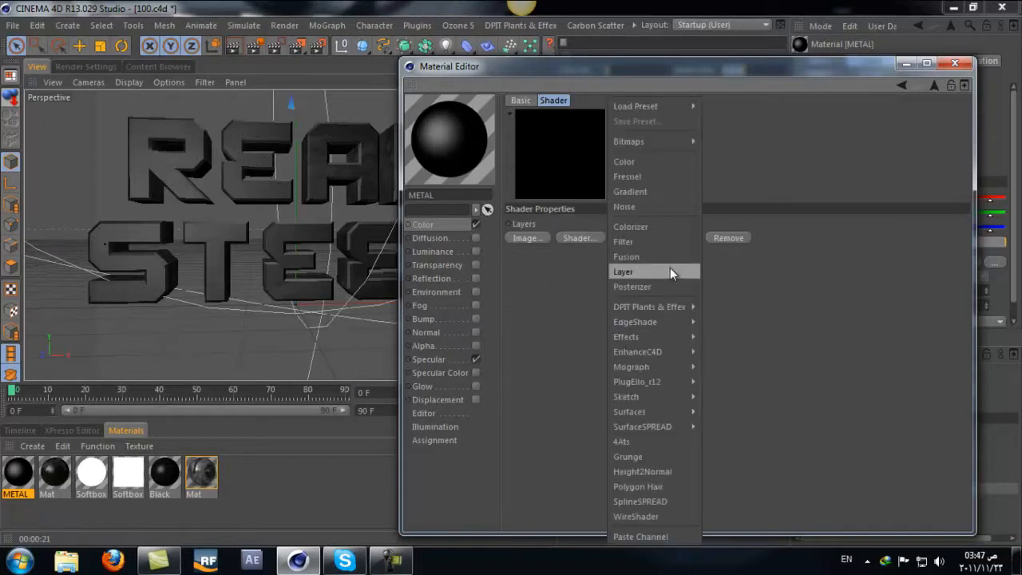
click(643, 205)
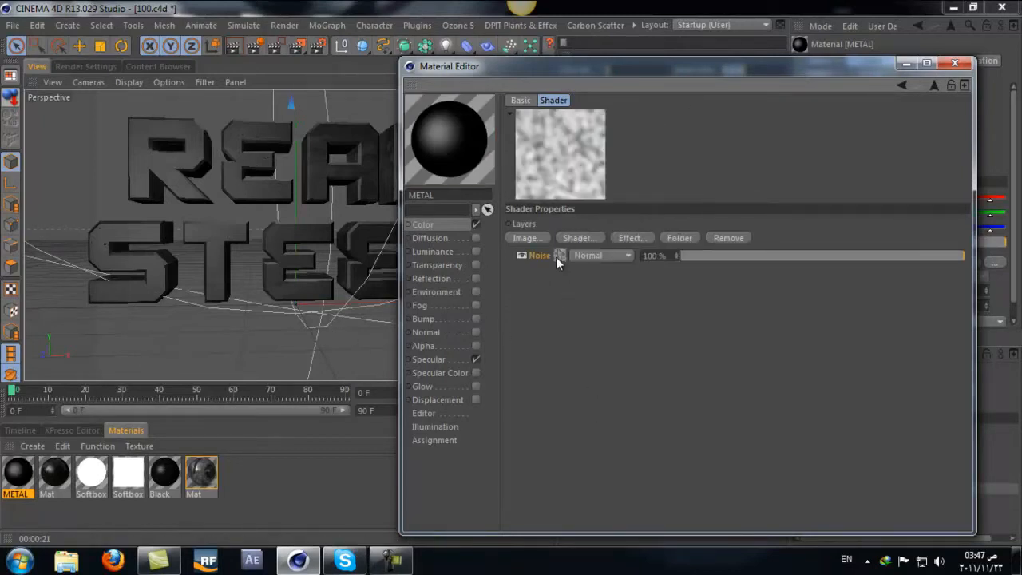
Step: Change the Noise layer's noise type to Luka and set its Global Scale to 400 %
click(558, 256)
click(653, 266)
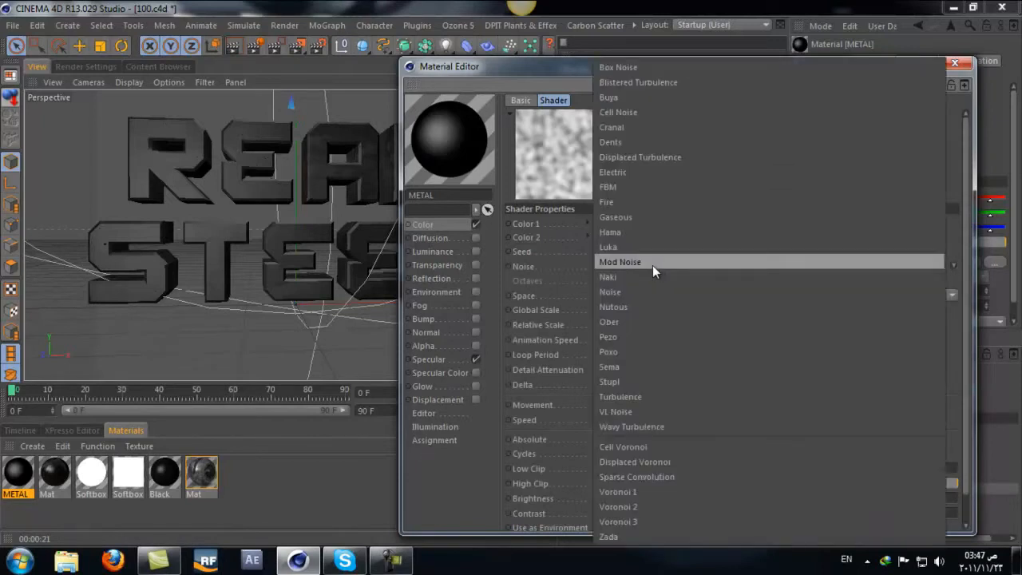
click(648, 248)
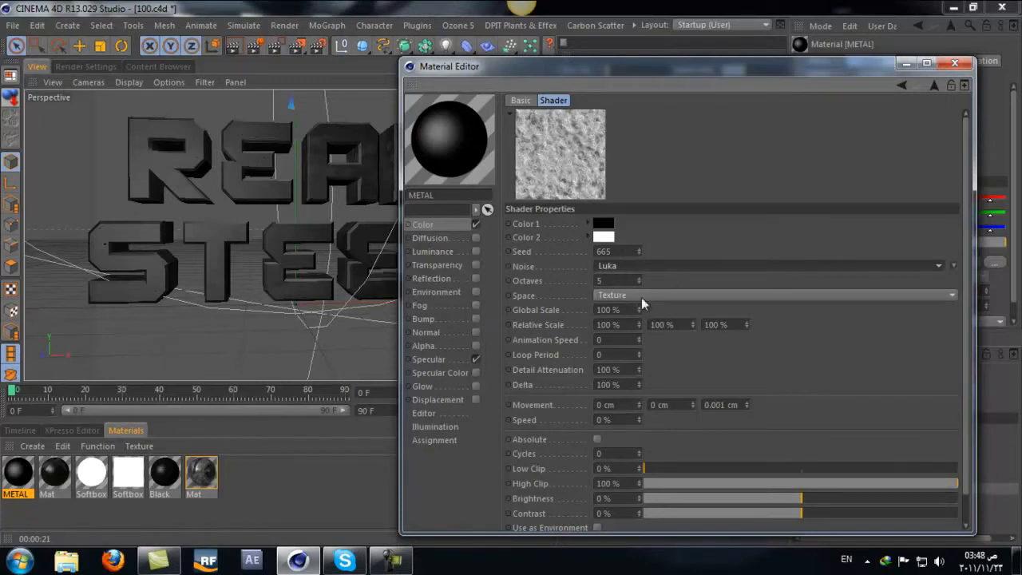
drag(631, 310, 504, 296)
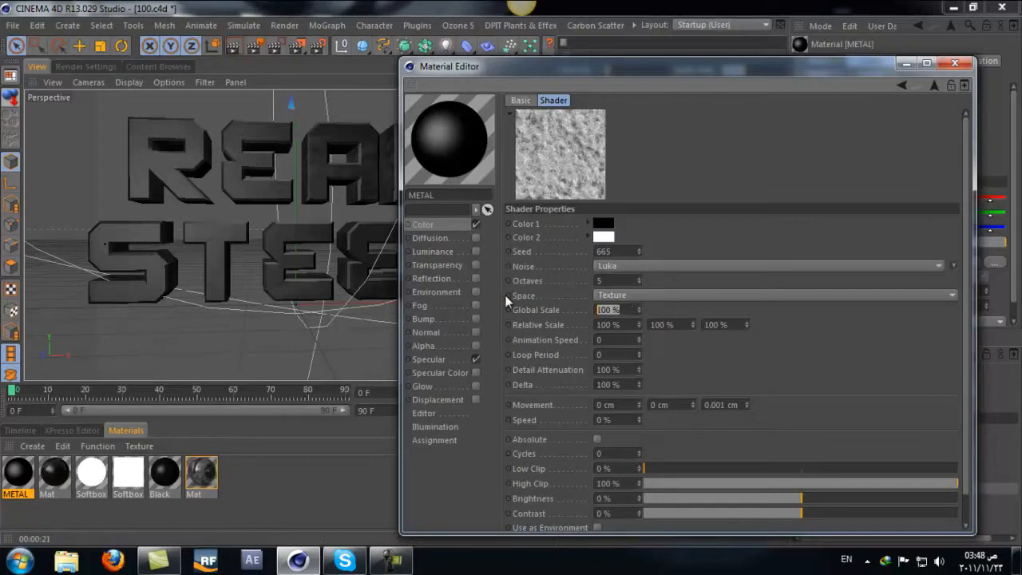
text(400)
key(Return)
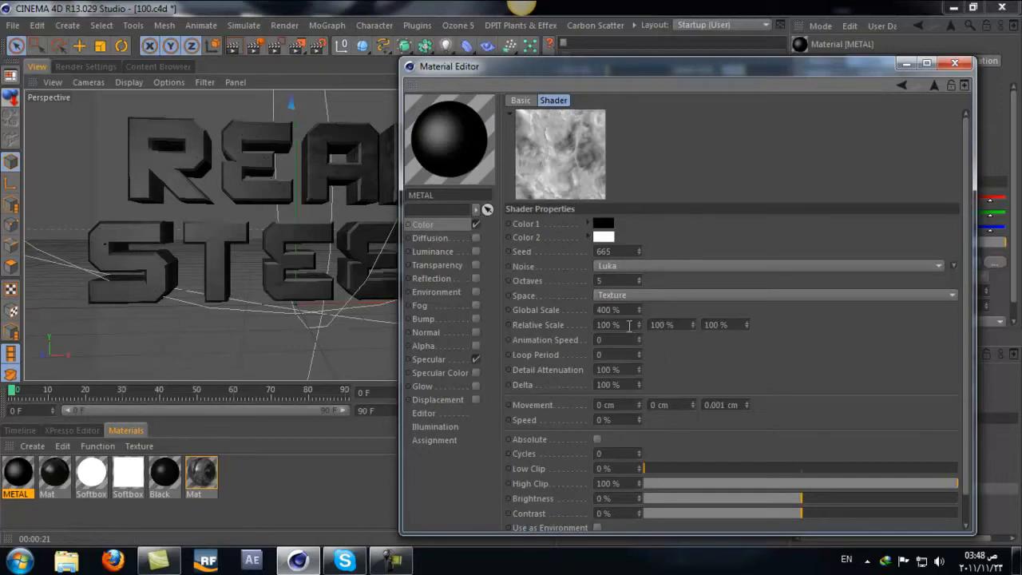
Step: Set the Luka noise's Relative Scale to 5 % for the first value and 280 % for the second
drag(629, 325, 436, 308)
text(5)
key(Return)
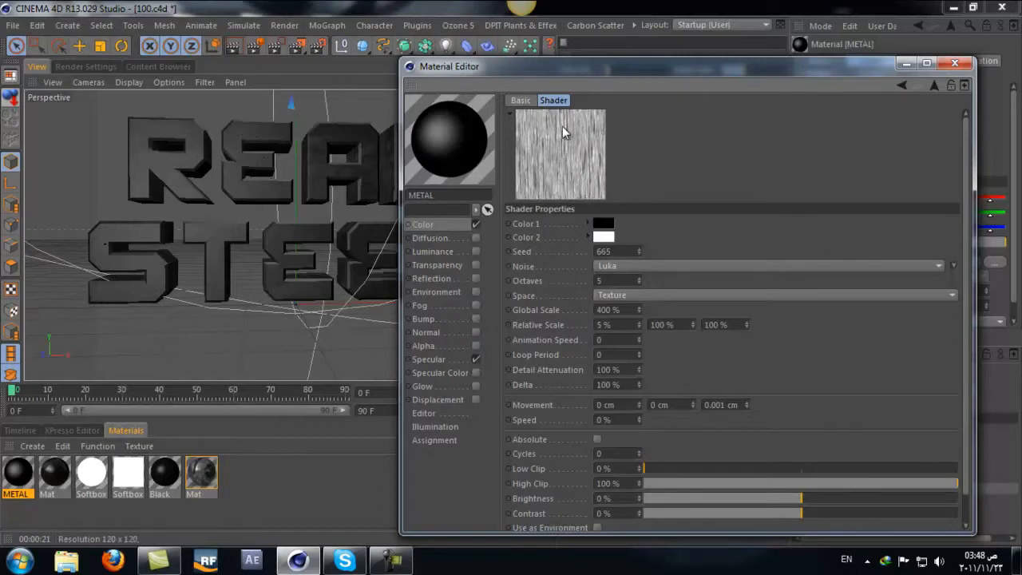
click(678, 324)
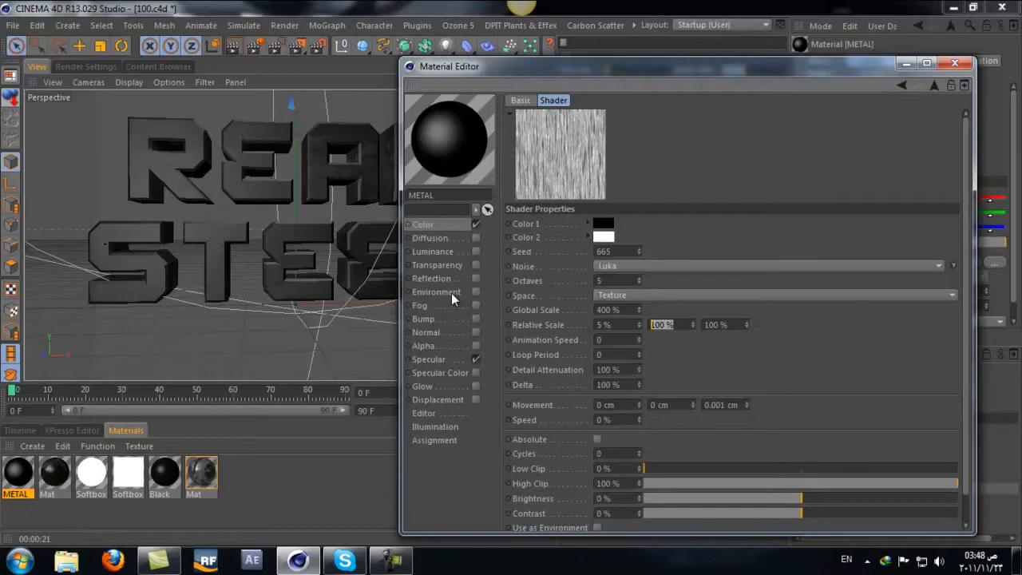
text(280)
key(Return)
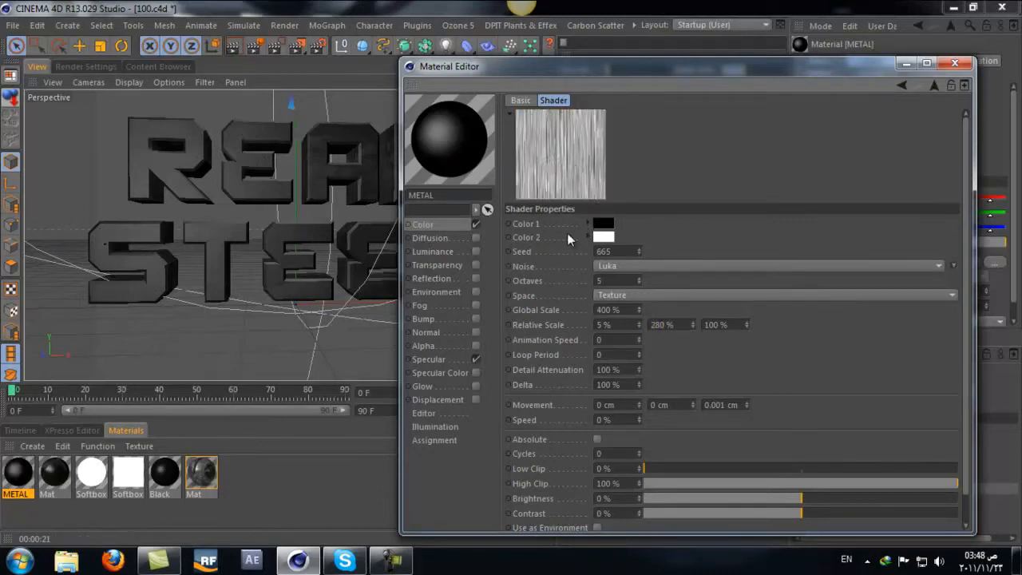
Step: Set the Luka noise's Color 1 to a neutral grey, leaving no colour saturation
click(602, 224)
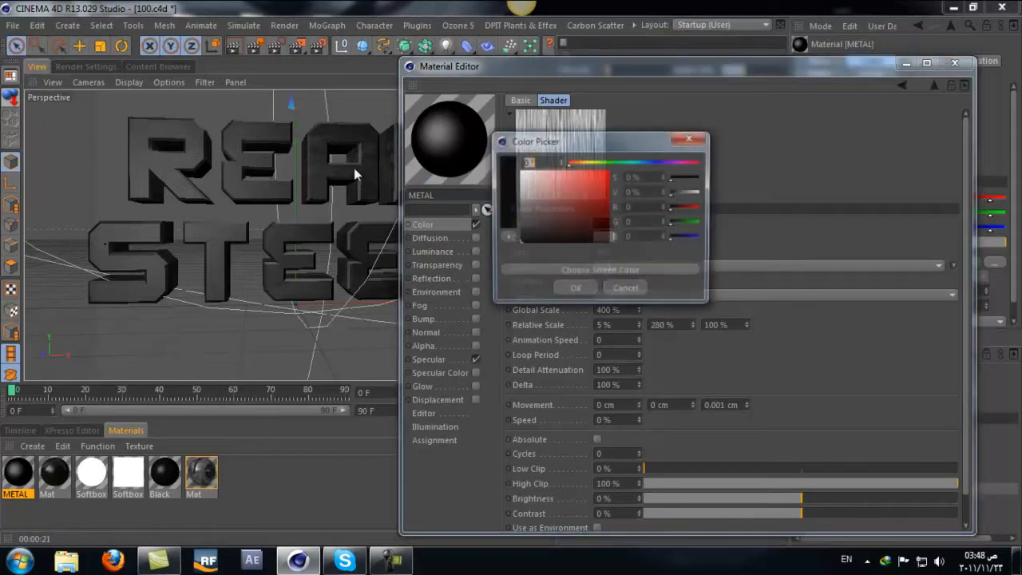
drag(595, 145, 726, 127)
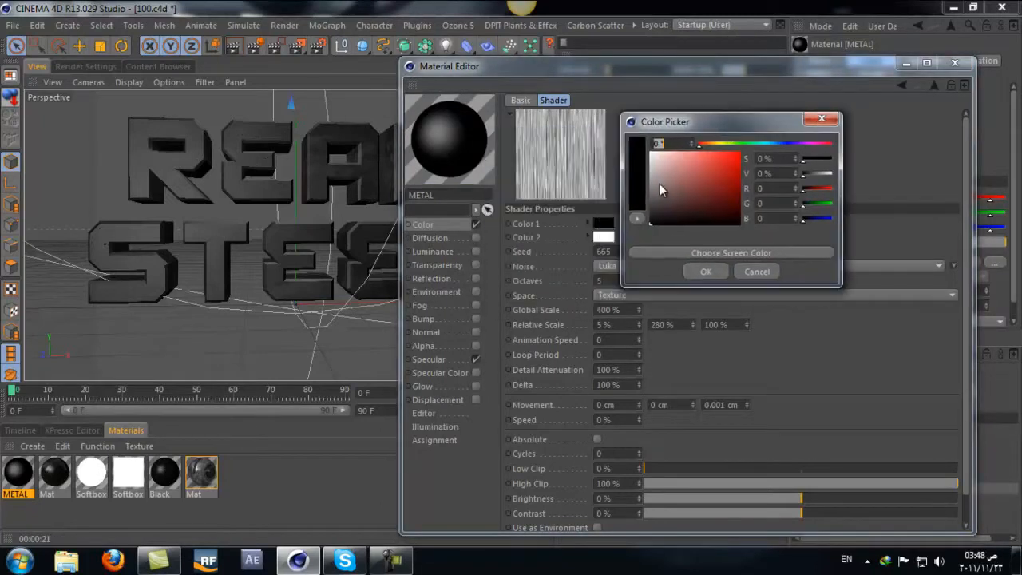
drag(660, 171, 647, 174)
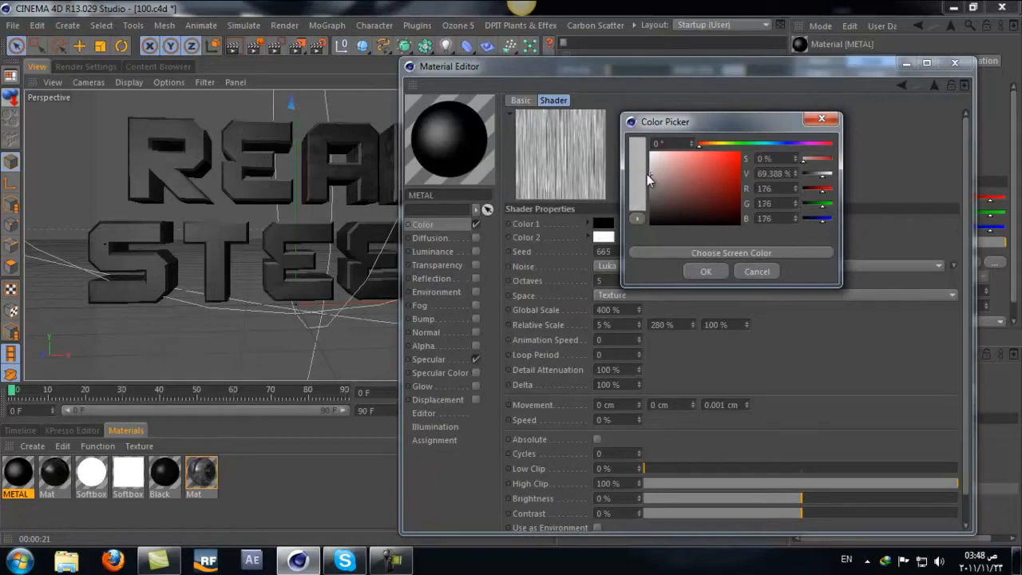
click(692, 272)
click(603, 223)
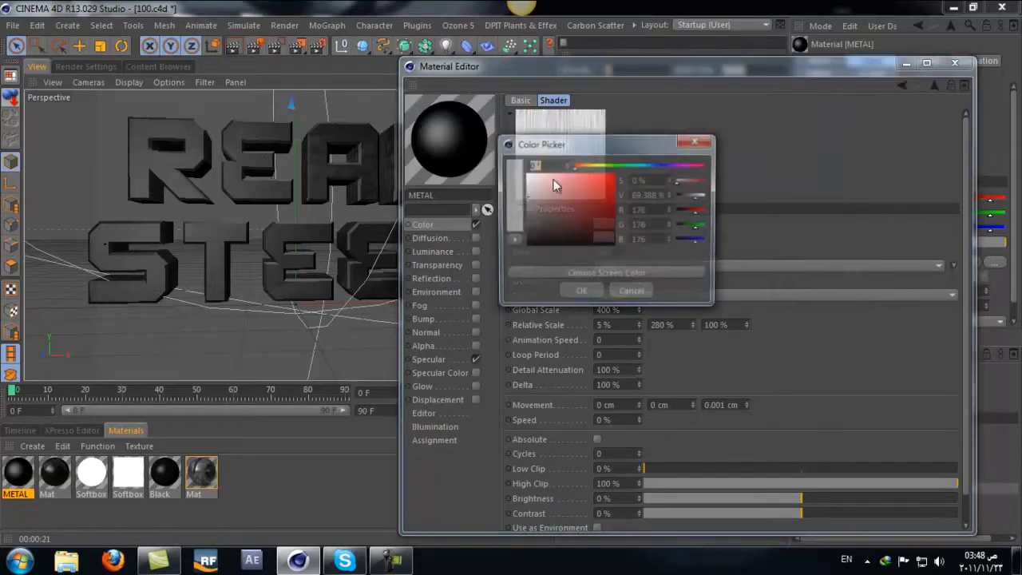
click(564, 274)
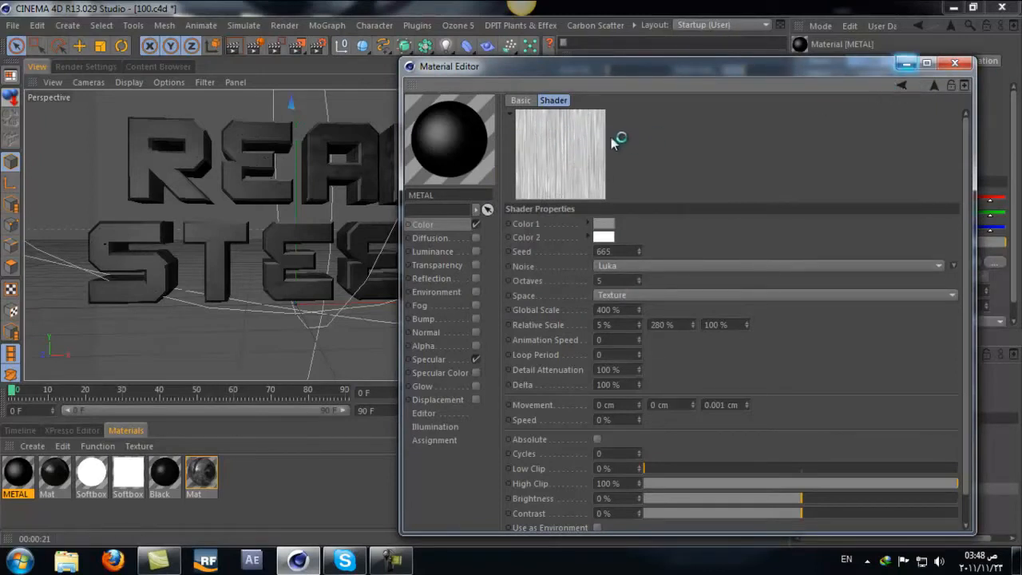
Step: Return to the Layer shader and add a Lumas effect shader above the Noise layer
click(902, 85)
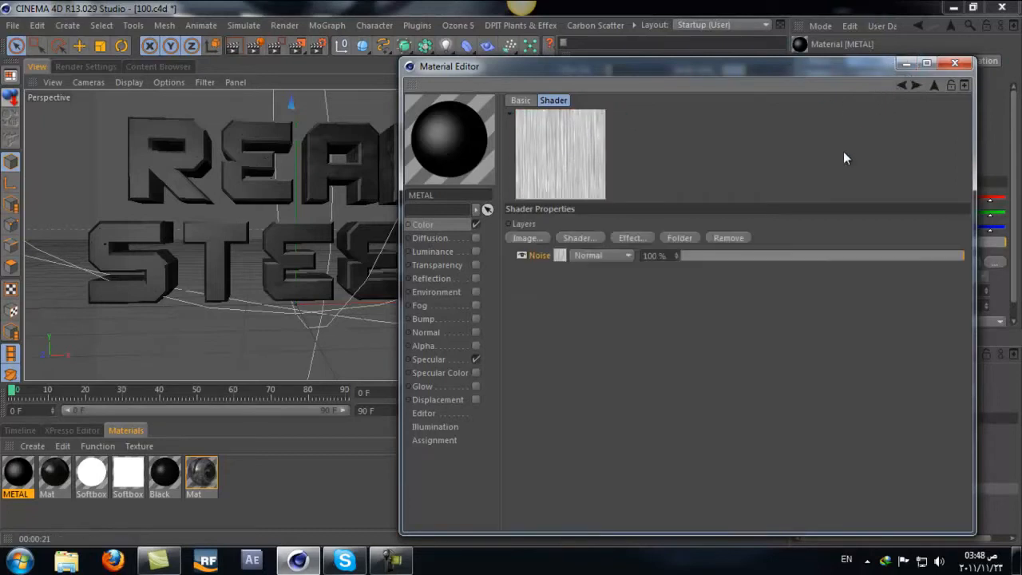
click(578, 238)
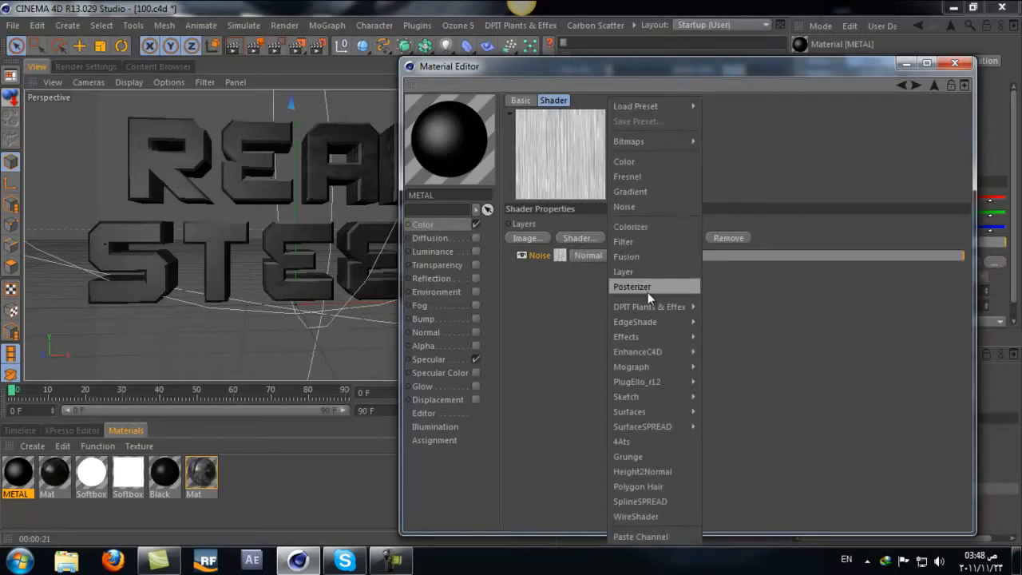
mouse_move(647, 336)
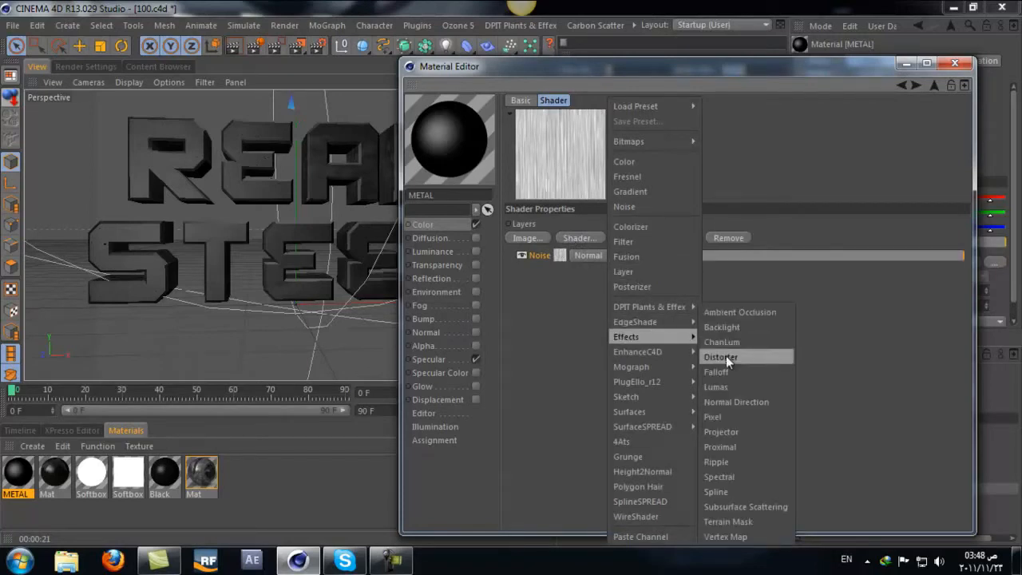
click(727, 386)
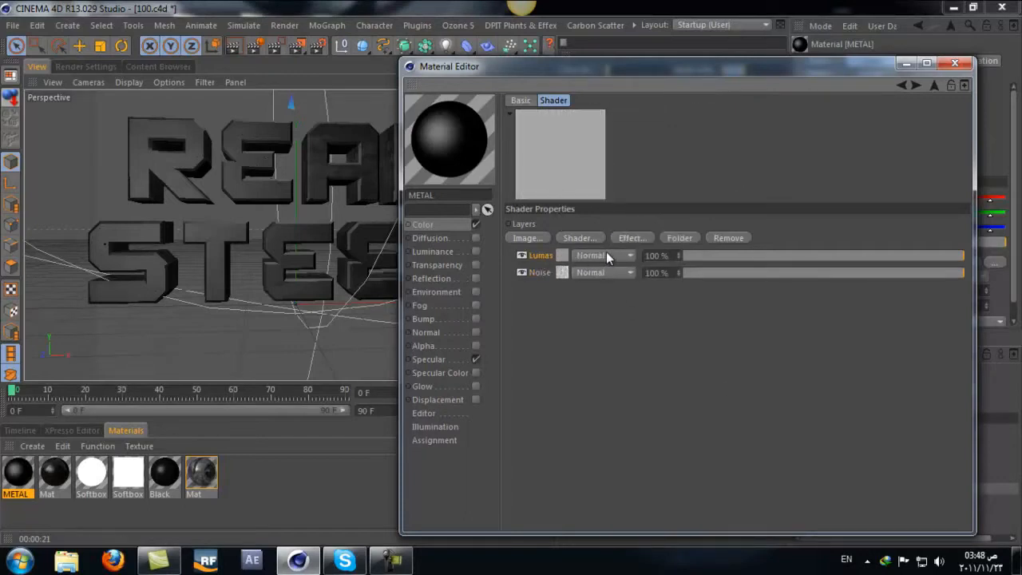
Step: Set the Lumas layer's blending mode to Screen and reduce its strength to about 70 %
click(599, 256)
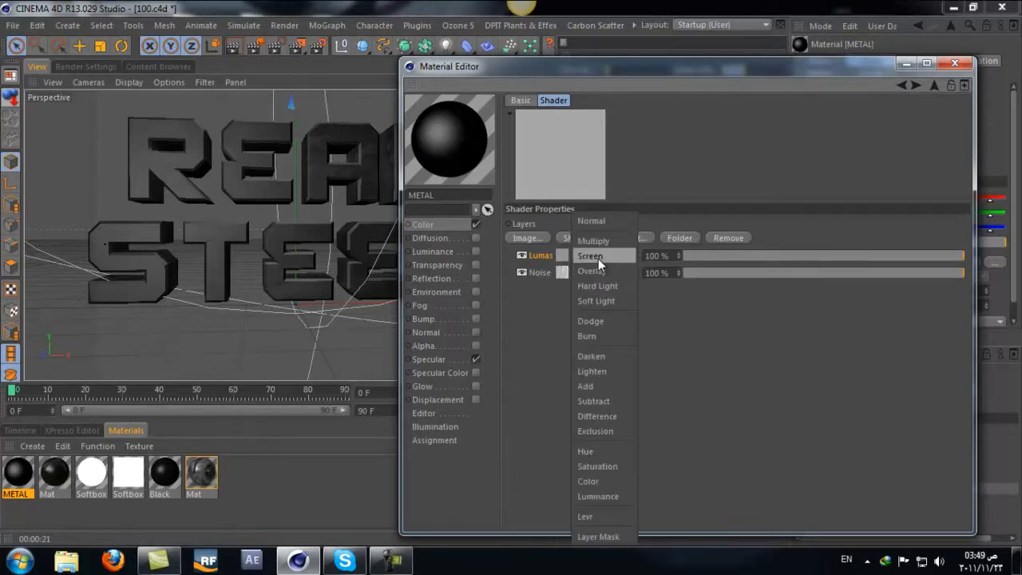
click(598, 256)
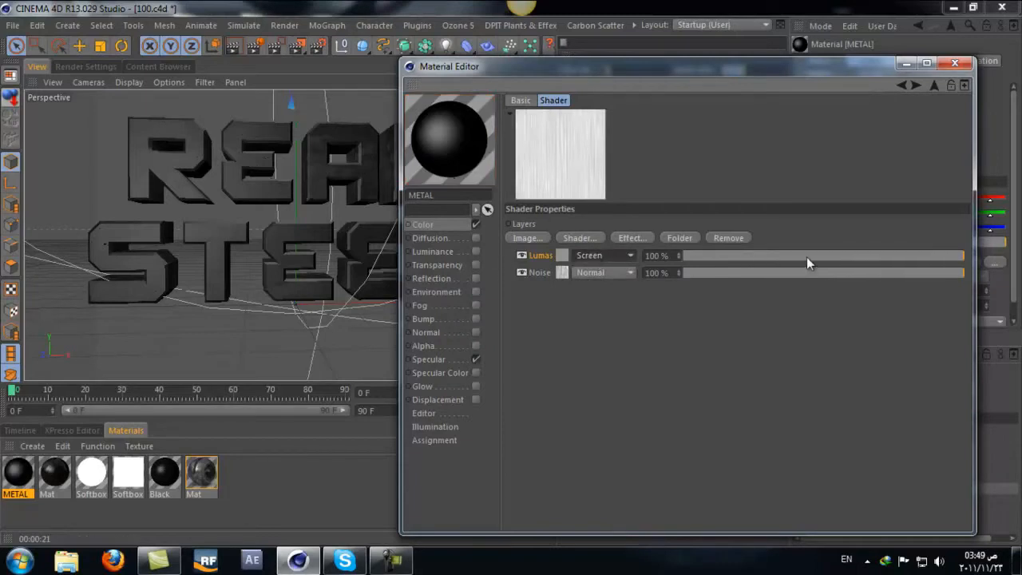
click(920, 254)
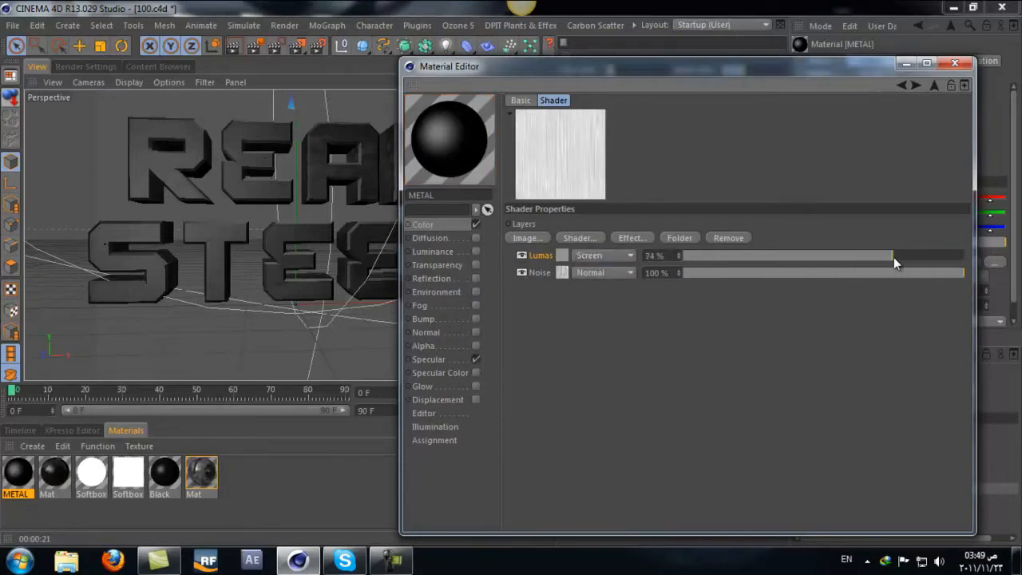
drag(892, 257, 876, 257)
Step: Load a second Fusion shader into the main Fusion's Blend Channel and put a Noise shader in the nested Fusion's Base Channel
click(903, 87)
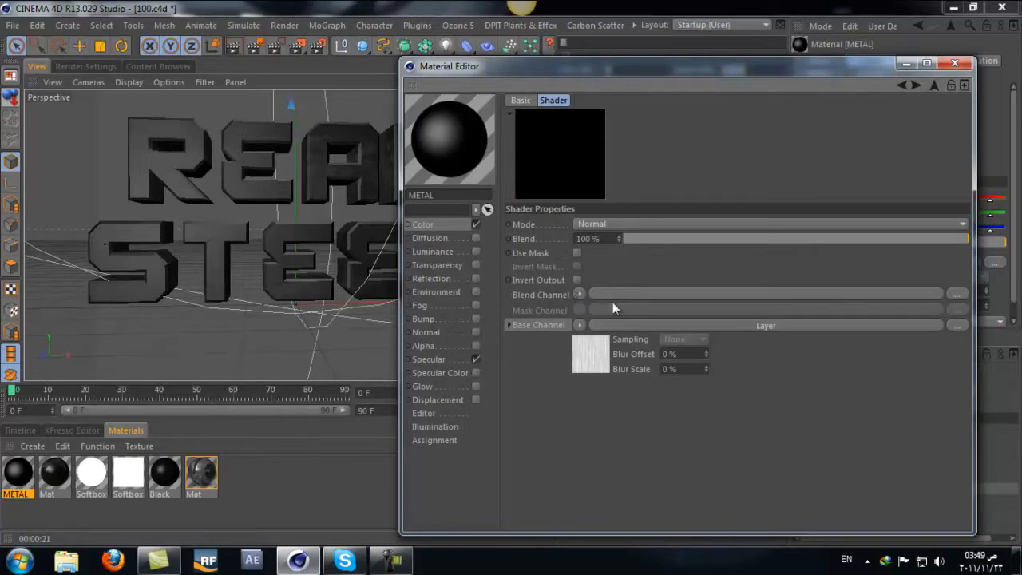
click(579, 295)
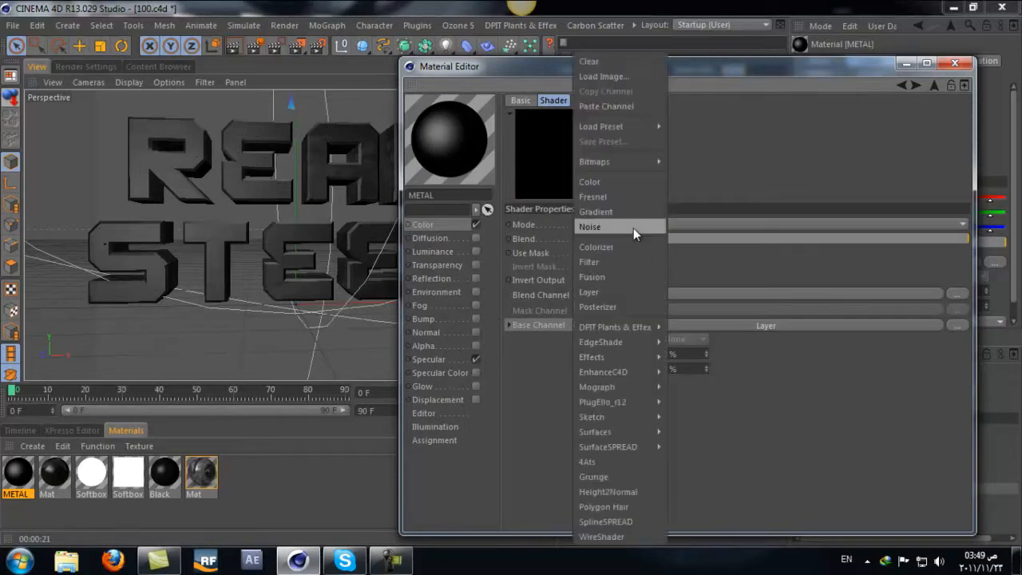
click(634, 277)
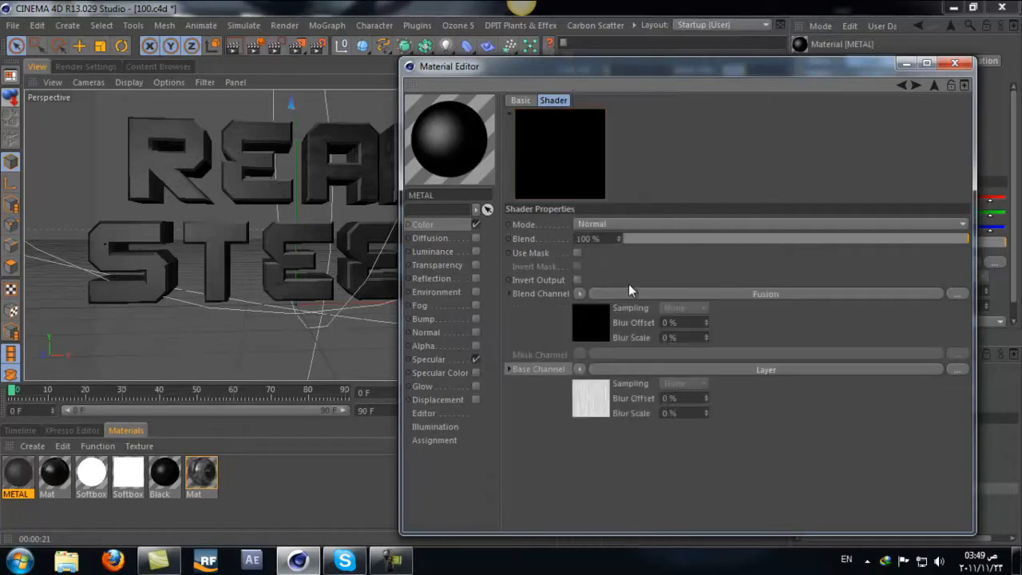
click(742, 293)
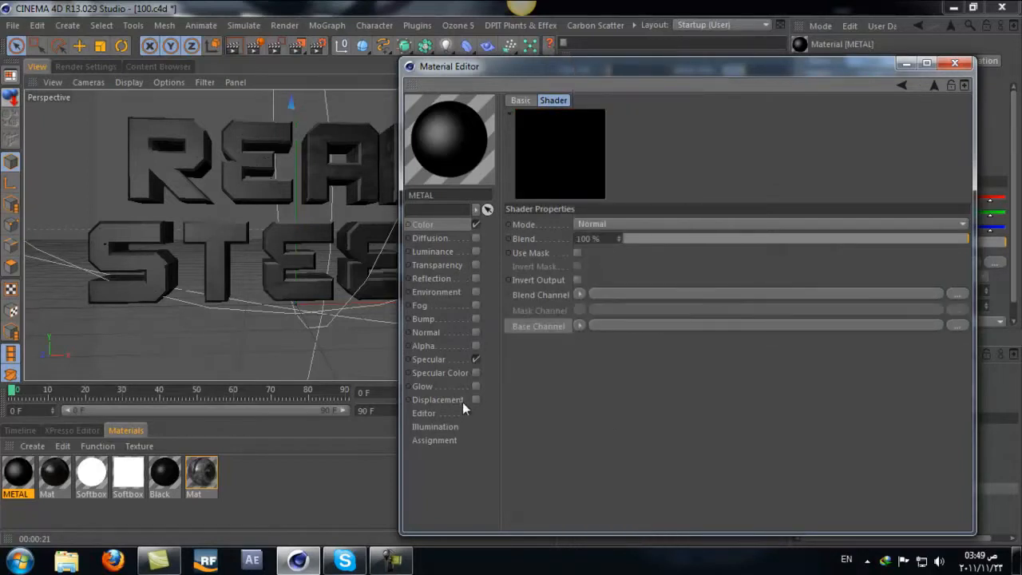
click(577, 326)
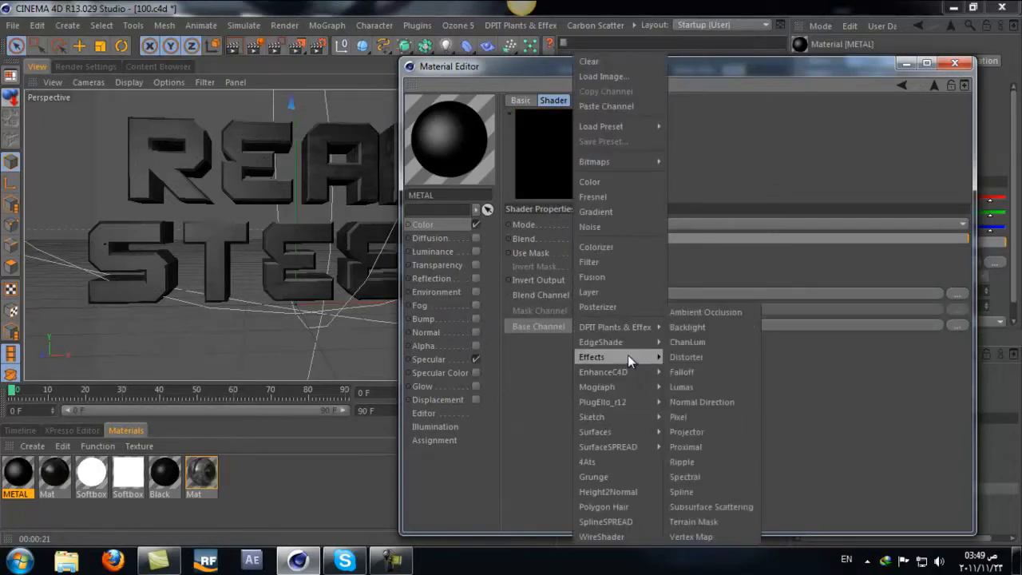
click(607, 226)
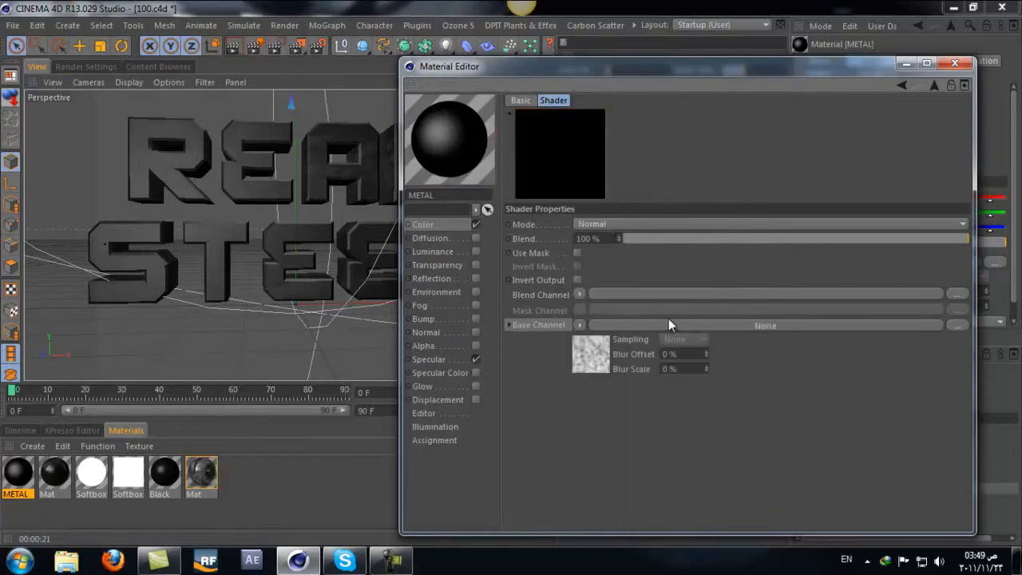
click(709, 327)
Step: Set Color 1 of the nested Fusion's Noise shader to a neutral mid grey
click(603, 223)
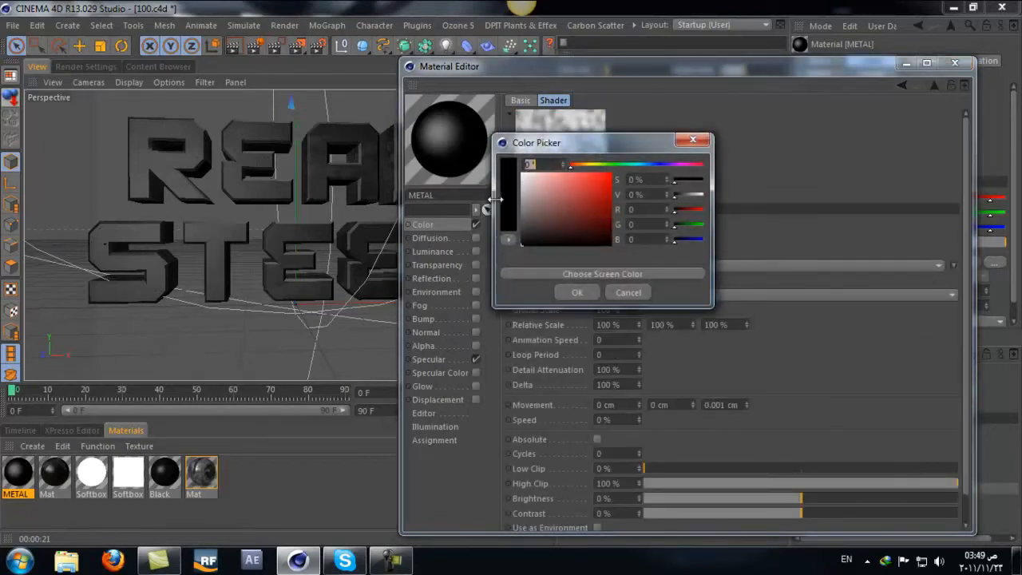
drag(533, 211, 505, 211)
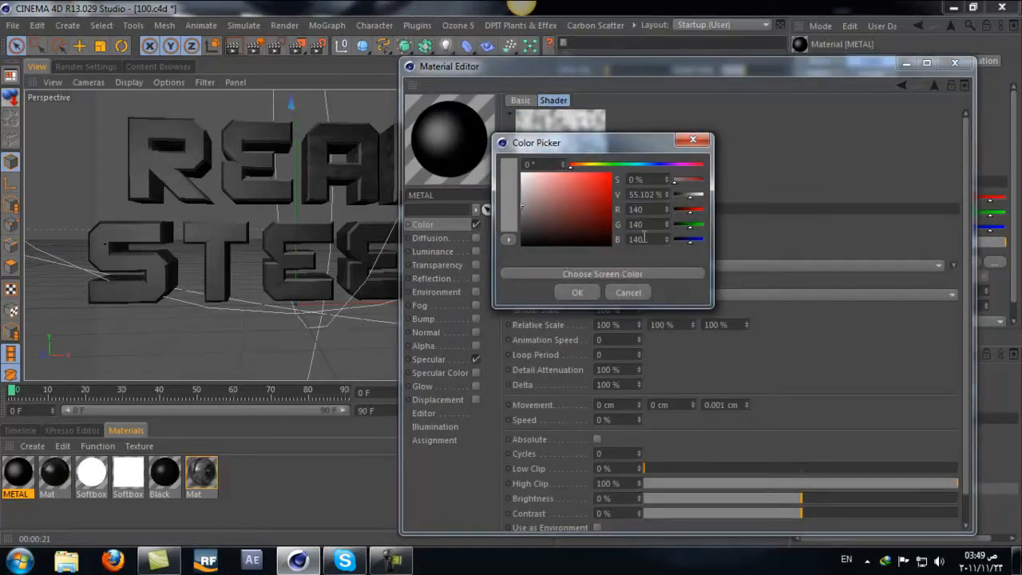
drag(523, 218, 520, 211)
click(578, 290)
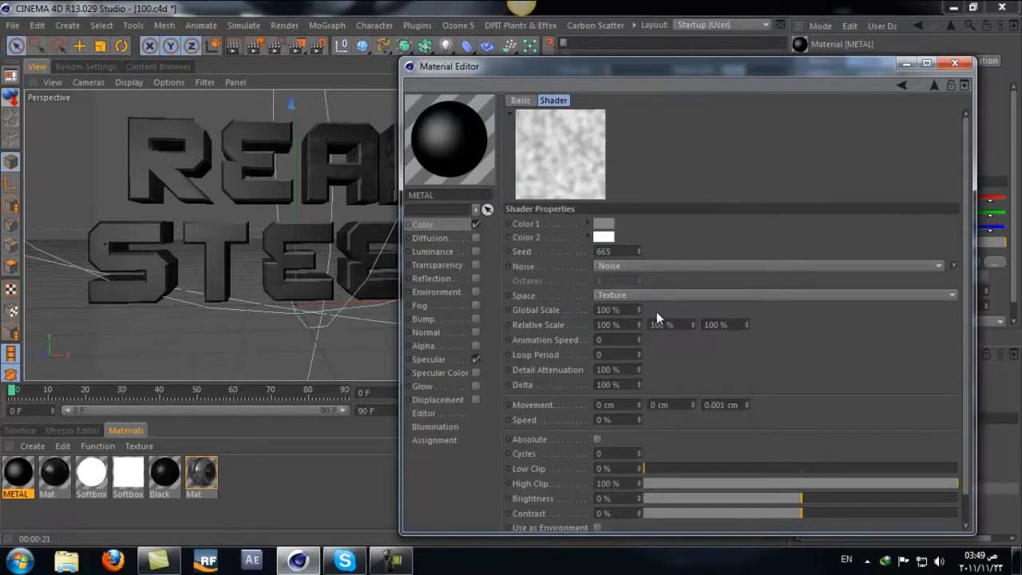
Step: Change the nested Noise shader's noise type to Luka and set its Global Scale to 400 %
click(680, 295)
click(611, 340)
click(631, 265)
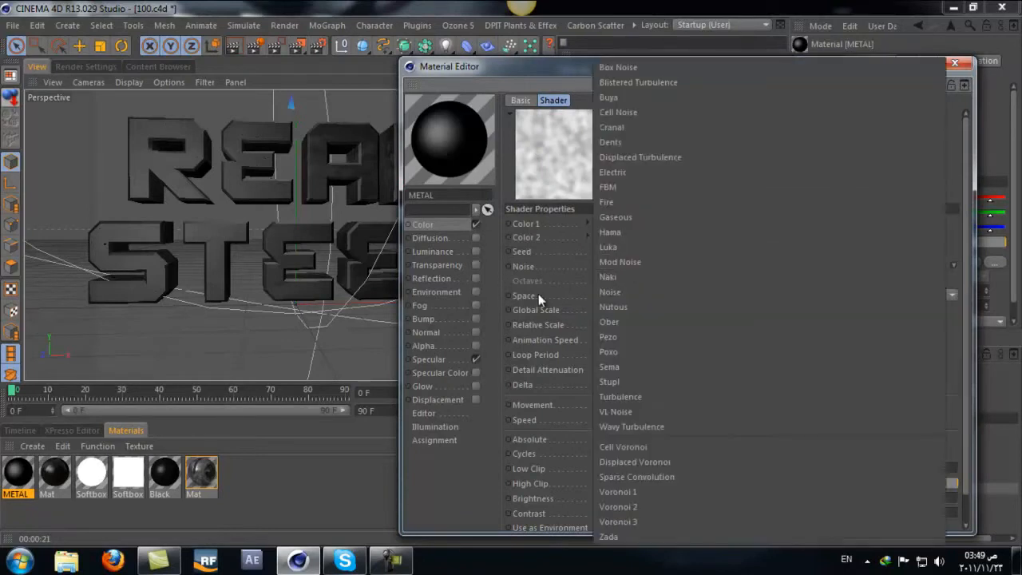
click(664, 245)
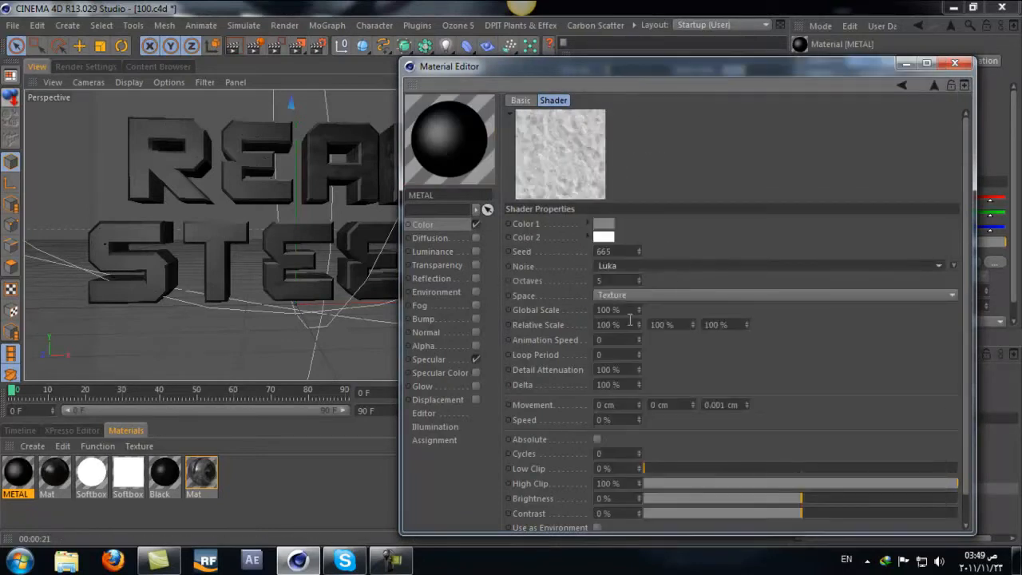
text(400)
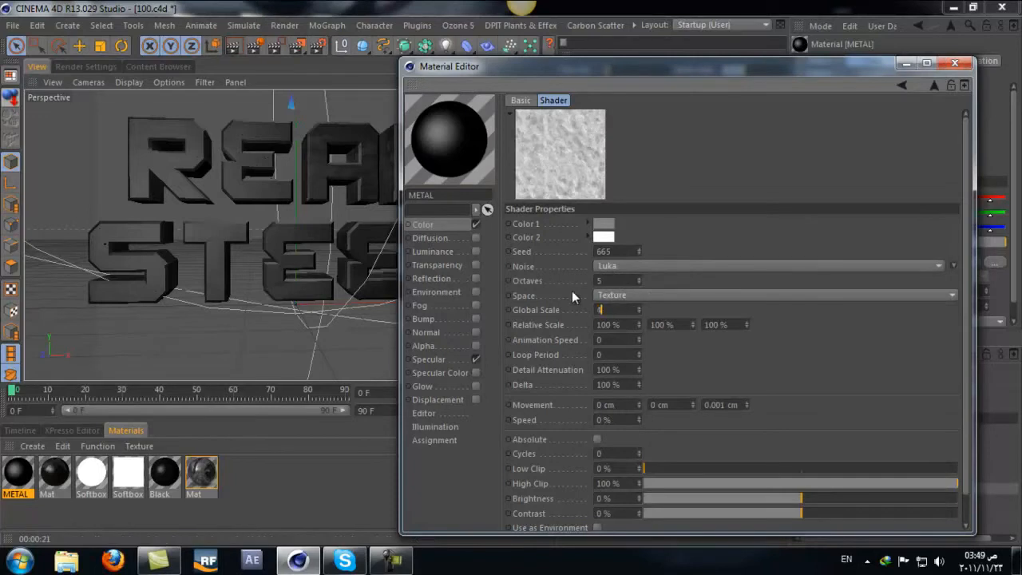
key(Return)
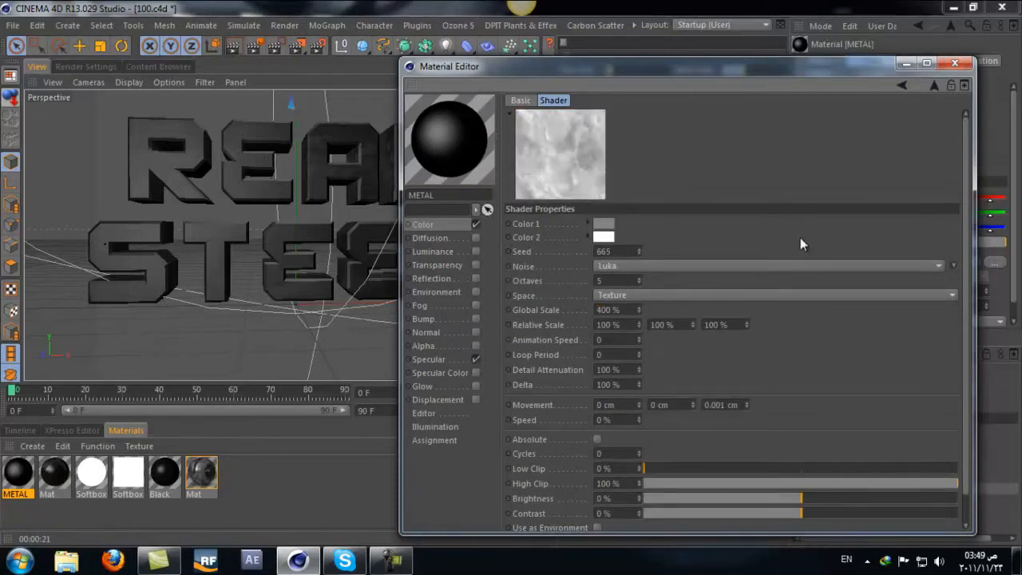
Step: Load a Gradient shader into the nested Fusion's Blend Channel and open the gradient's properties
click(899, 84)
click(578, 295)
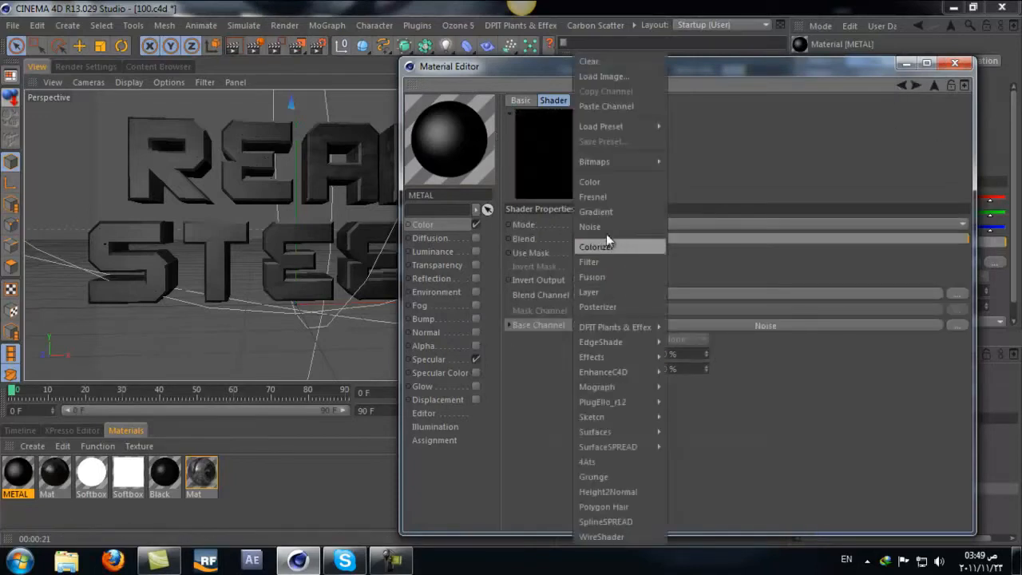
click(607, 211)
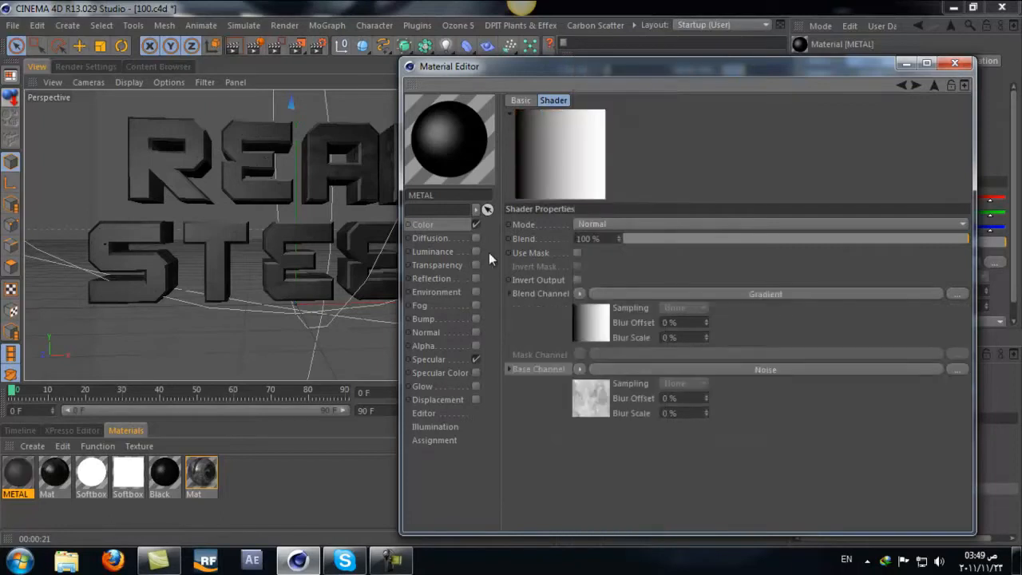
click(774, 294)
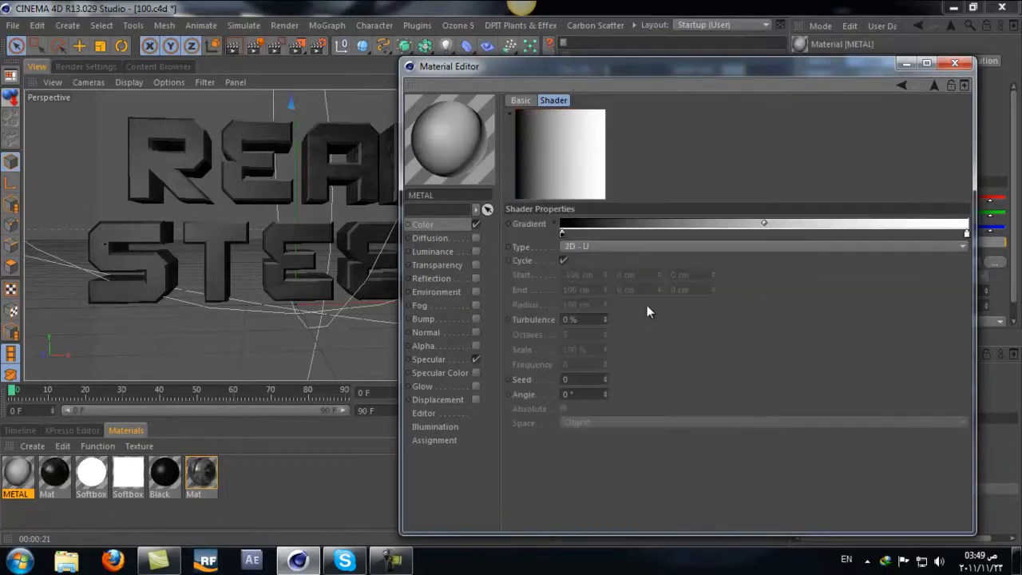
Step: Set the gradient's type to 2D - Four Corner and its Turbulence to 100 %
click(623, 247)
click(583, 336)
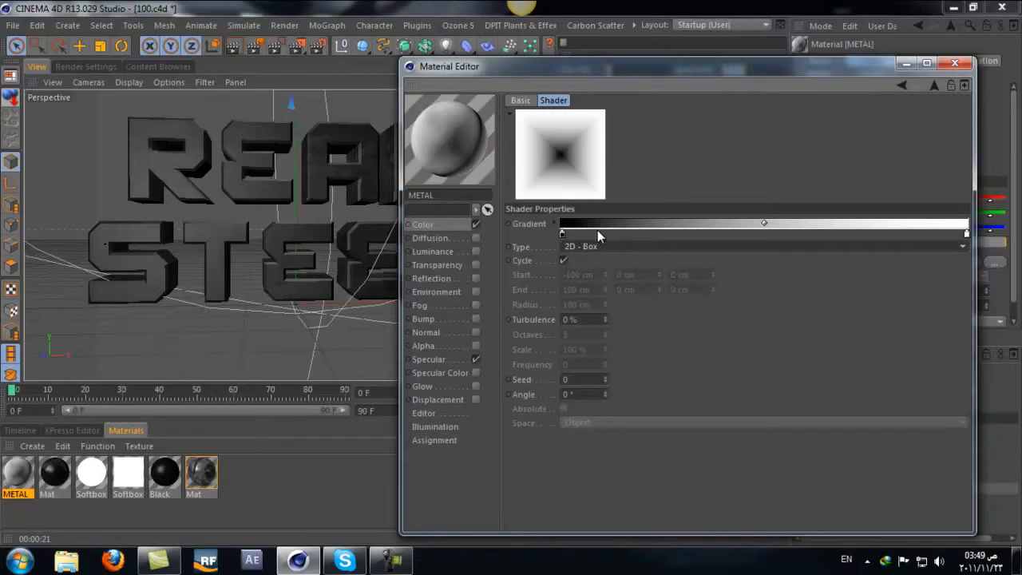
click(612, 246)
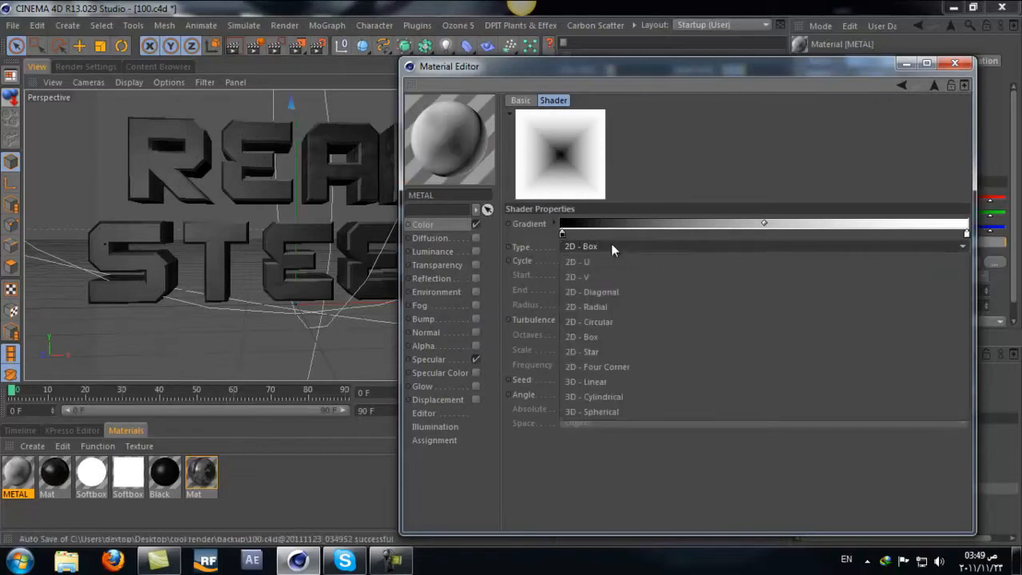
click(631, 365)
drag(606, 320, 604, 317)
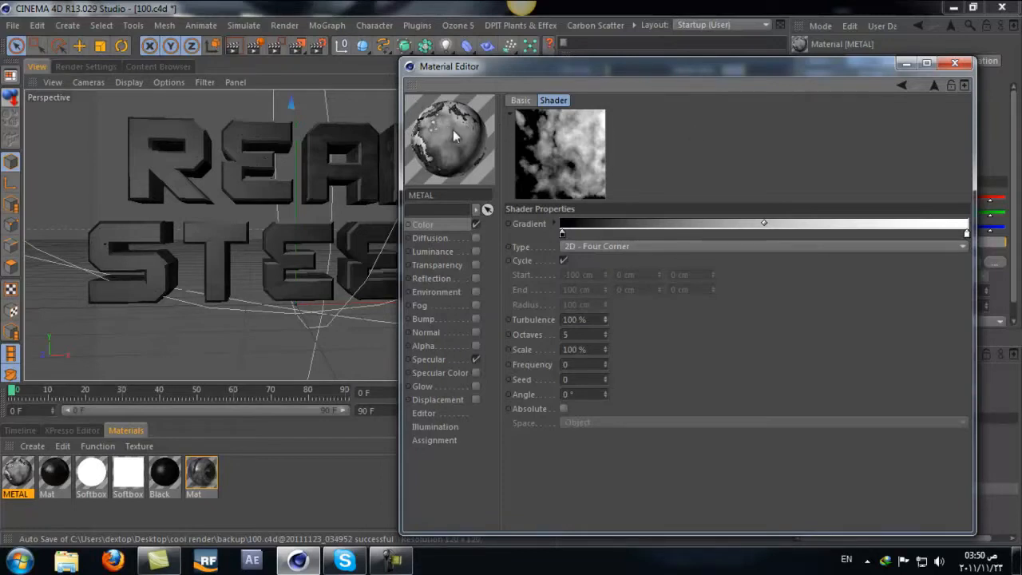
Step: Return to the nested Fusion shader and set its blending mode to Overlay after comparing it with Hard Light
click(901, 85)
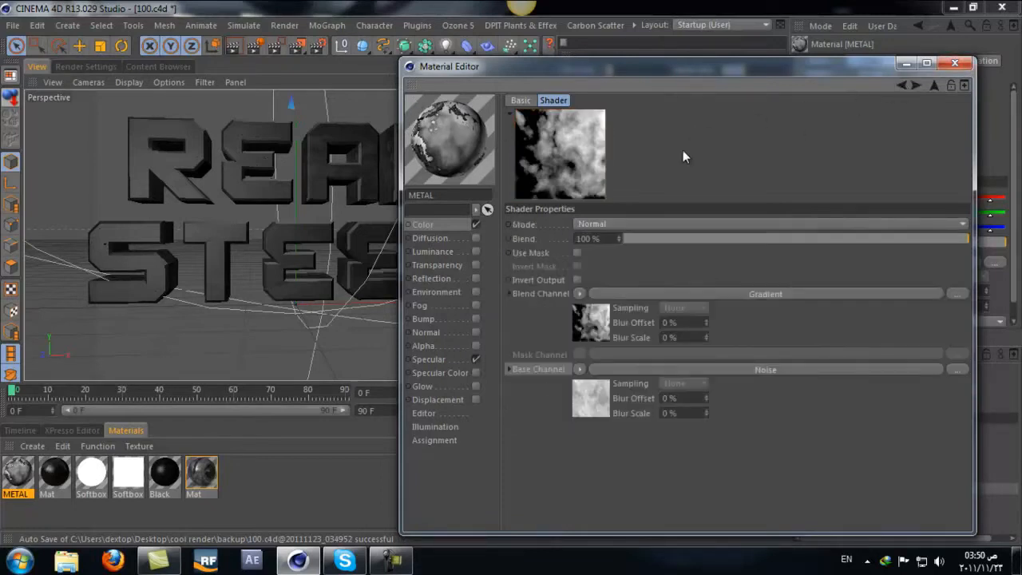
scroll(664, 223, down, 3)
scroll(663, 223, down, 1)
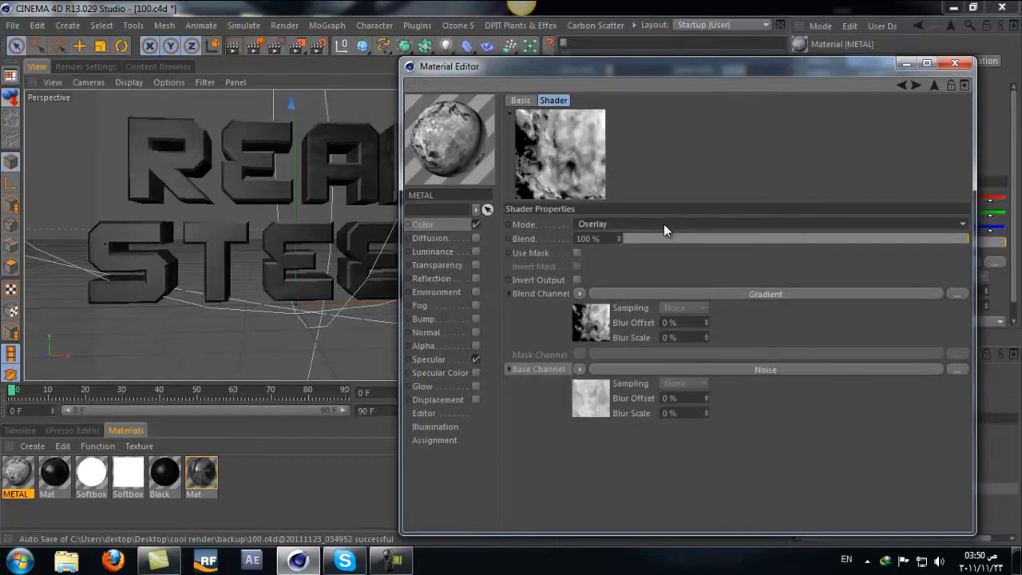
scroll(663, 223, down, 1)
scroll(663, 223, up, 1)
scroll(663, 224, down, 1)
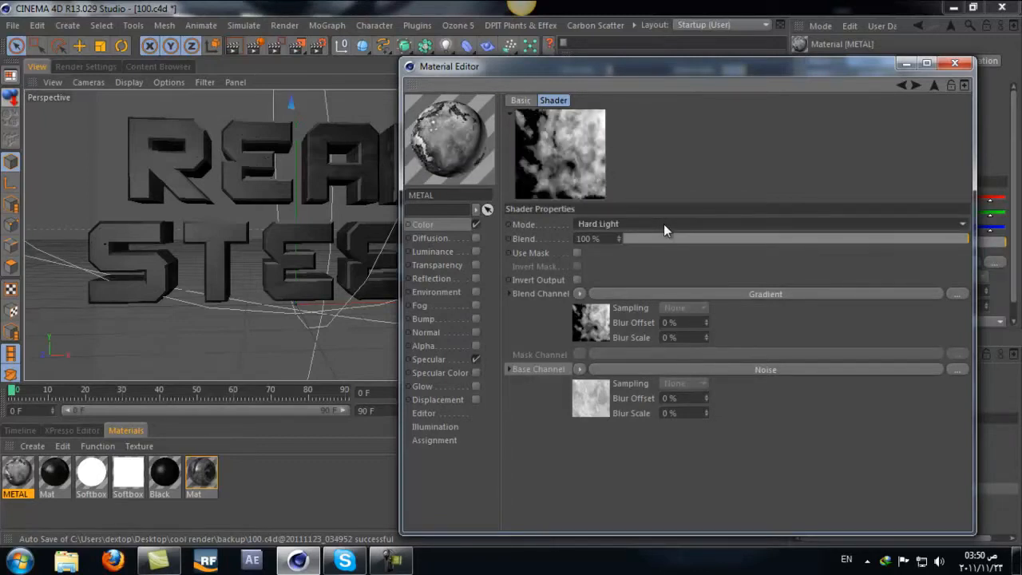
scroll(664, 223, up, 1)
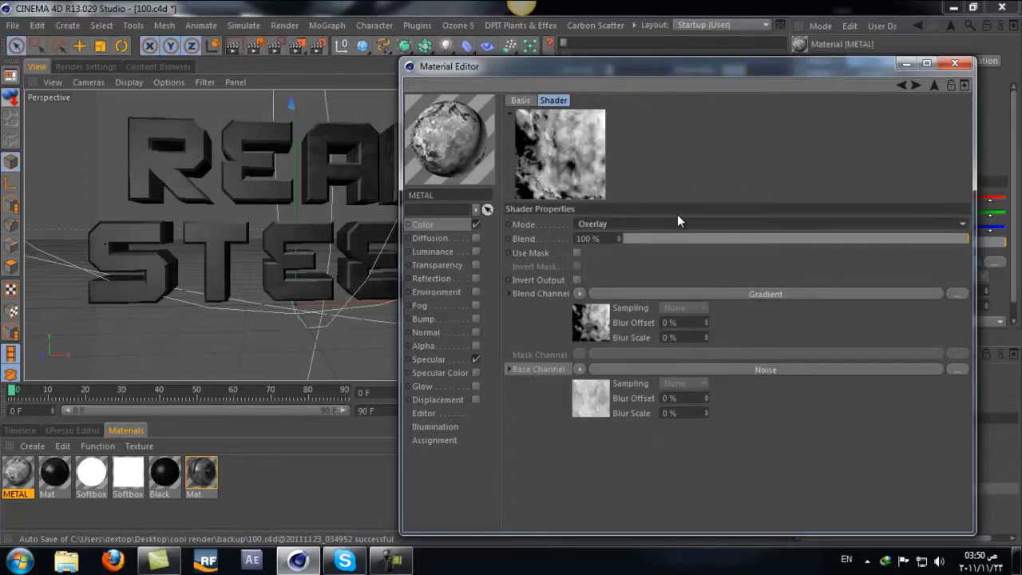
Step: Set the nested Fusion's blending mode to Soft Light and the parent Fusion's mode to Overlay after trying Screen and Multiply
scroll(671, 220, down, 2)
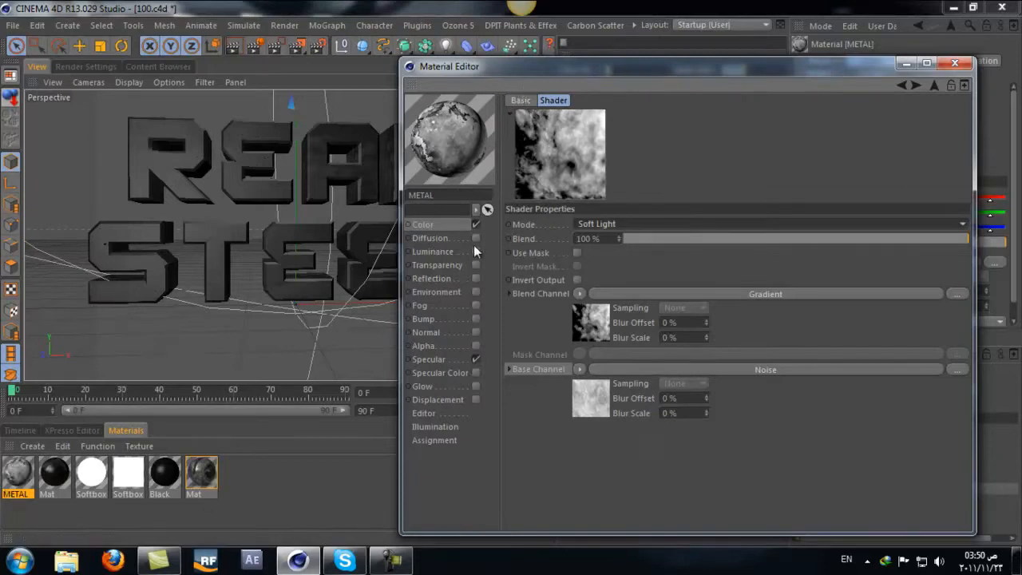
click(902, 85)
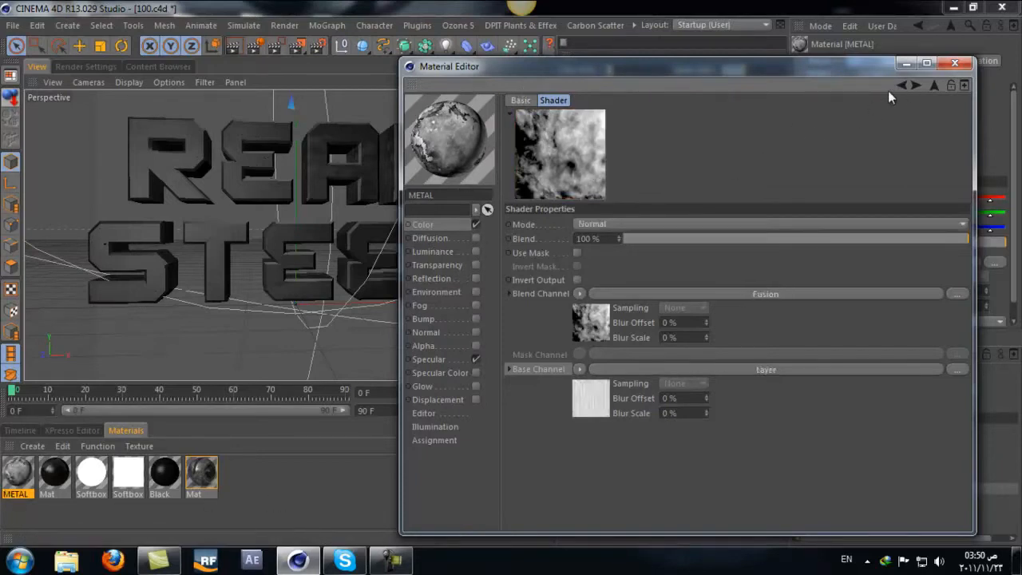
scroll(698, 225, down, 2)
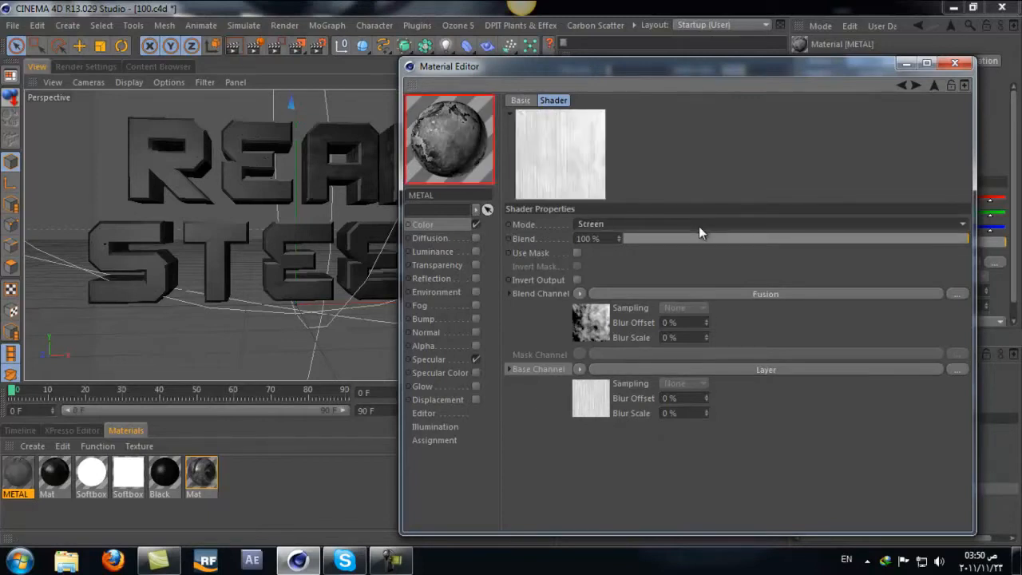
scroll(698, 226, up, 1)
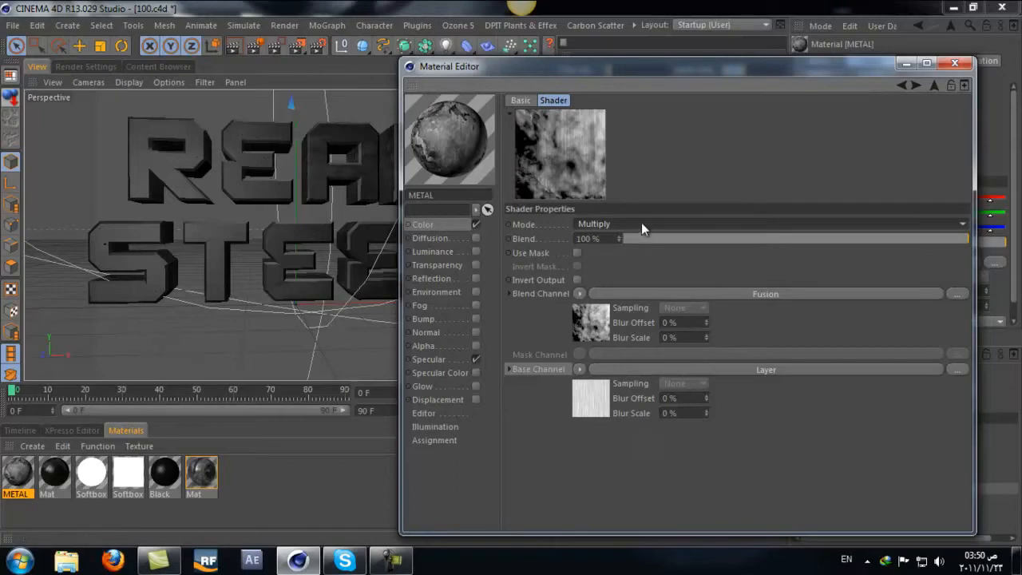
scroll(637, 224, down, 1)
scroll(636, 224, down, 1)
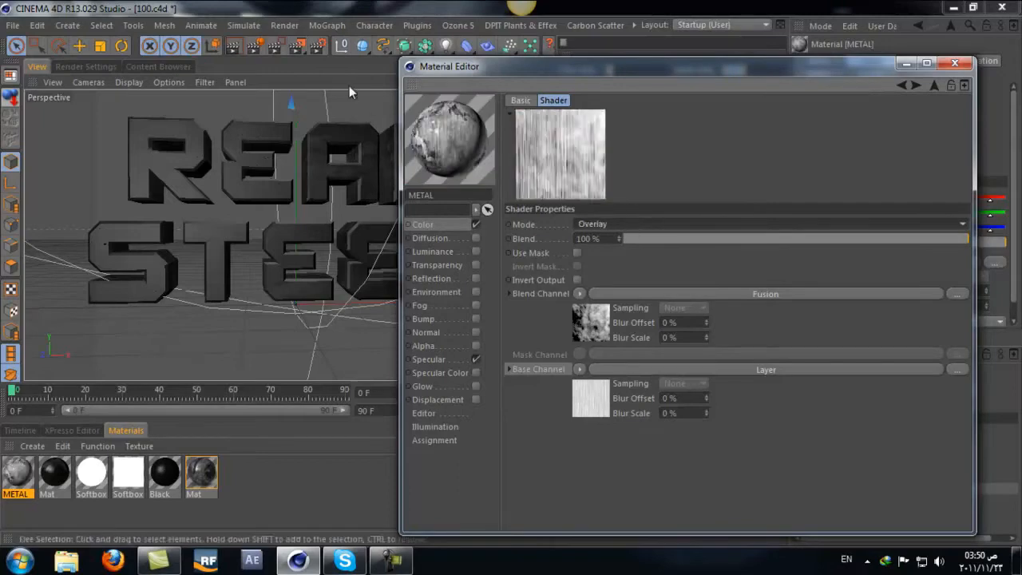
Step: Replace the material on the Extrude NURBS text with METAL and render the perspective view
drag(563, 72, 653, 206)
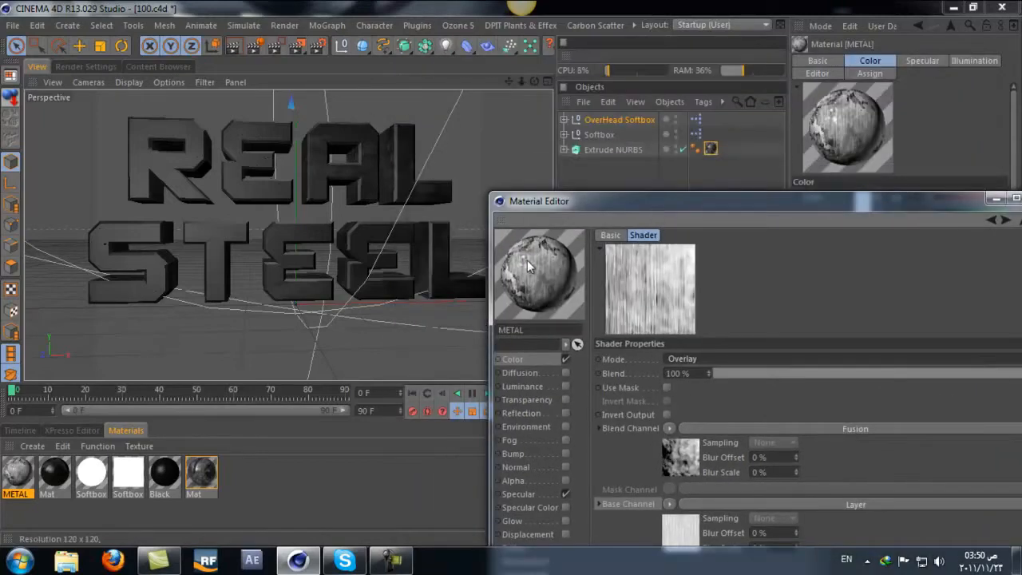
drag(526, 260, 715, 148)
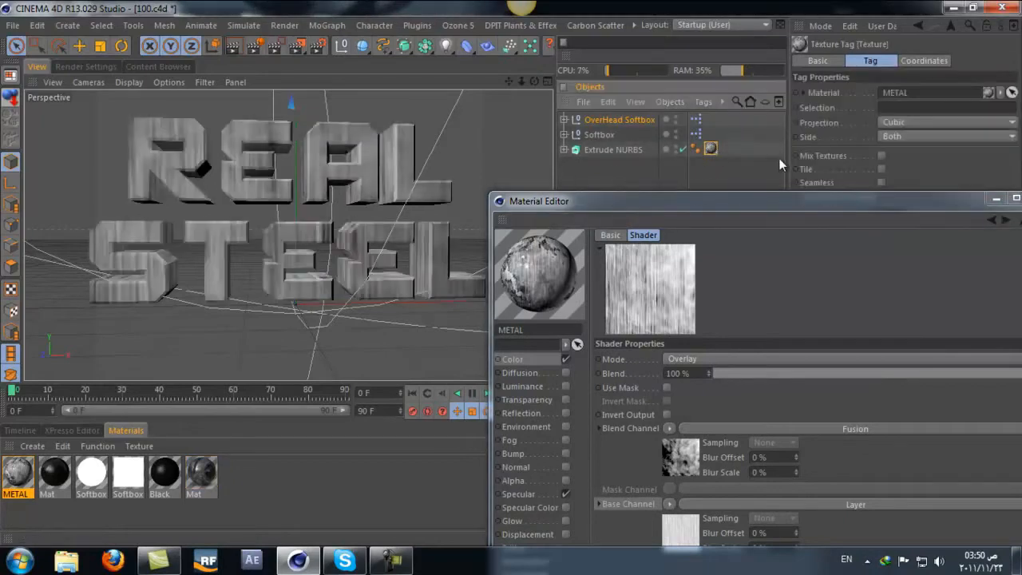
click(236, 46)
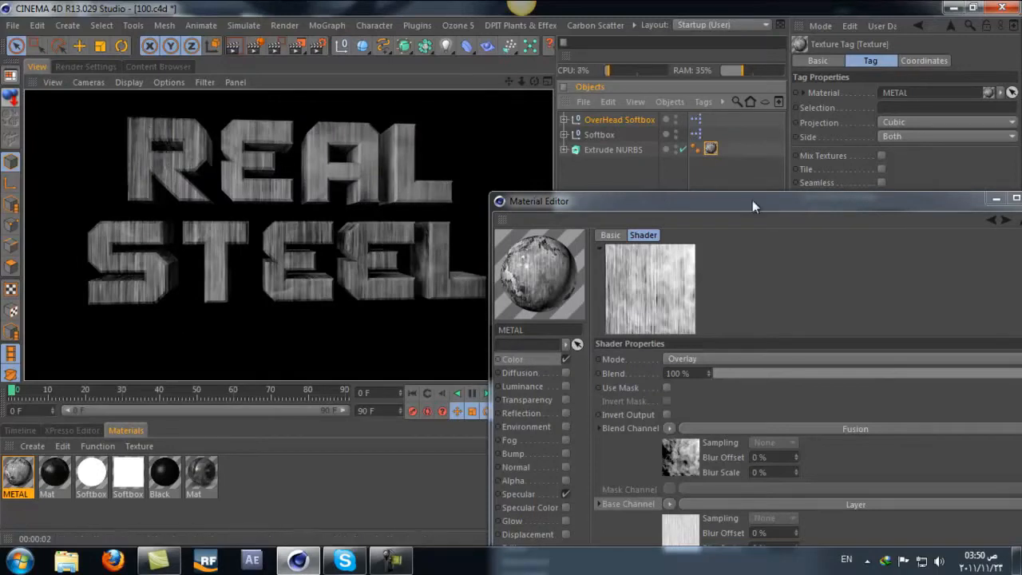
Step: Change the top-level Fusion shader's blending mode to Hard Light and render the view again
drag(745, 198, 677, 115)
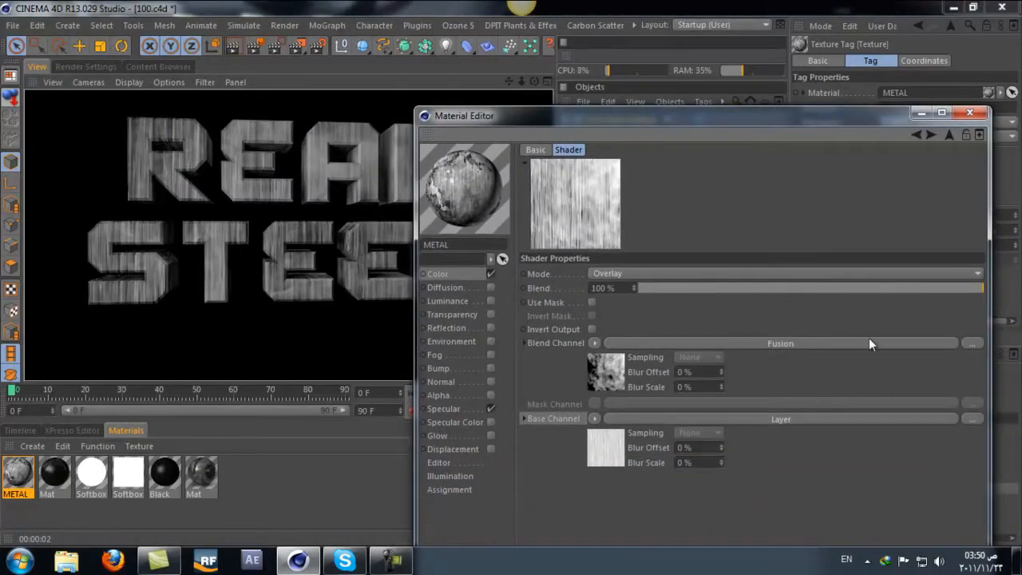
drag(948, 286, 987, 289)
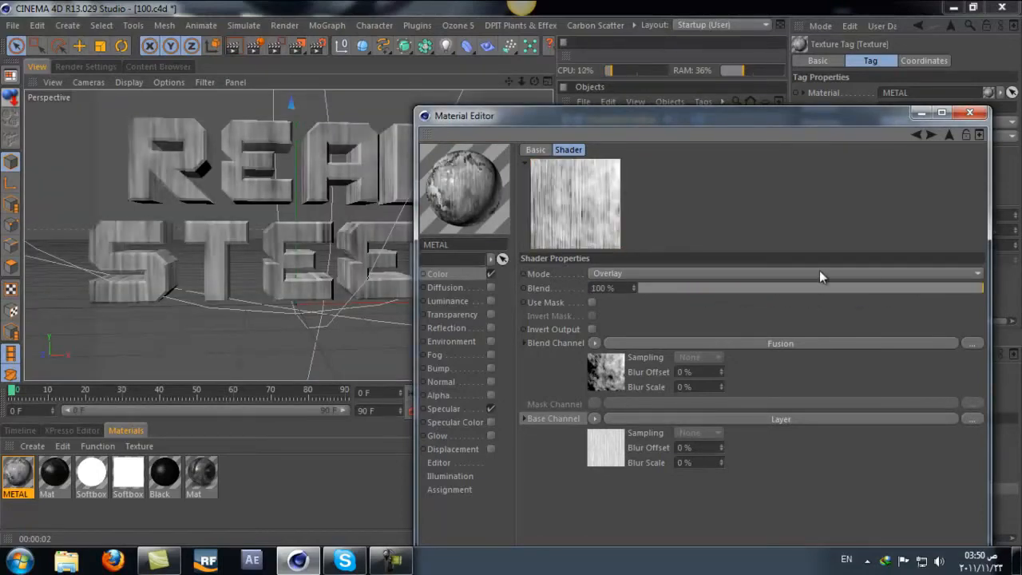
scroll(817, 271, down, 2)
scroll(817, 272, up, 1)
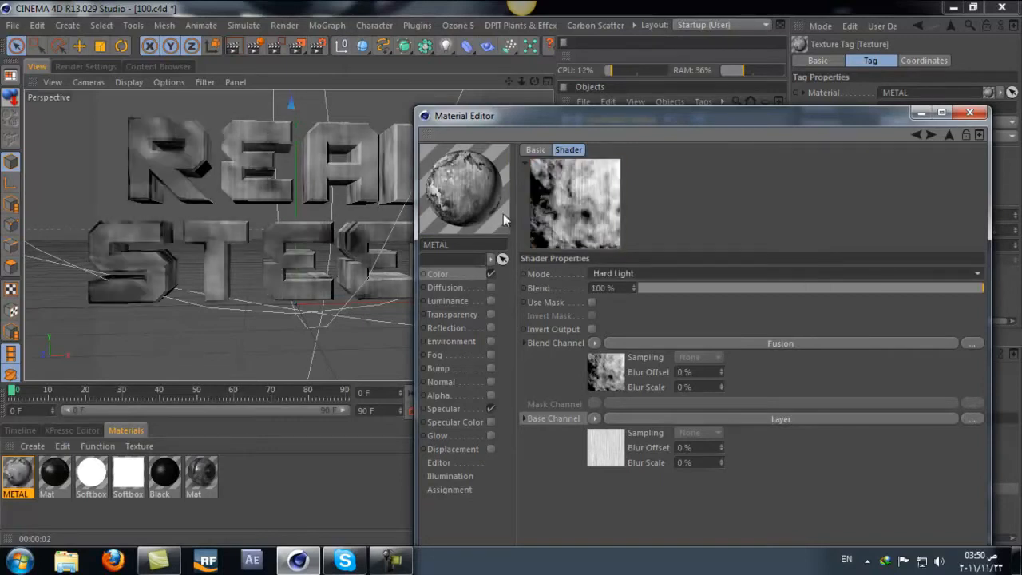
click(239, 48)
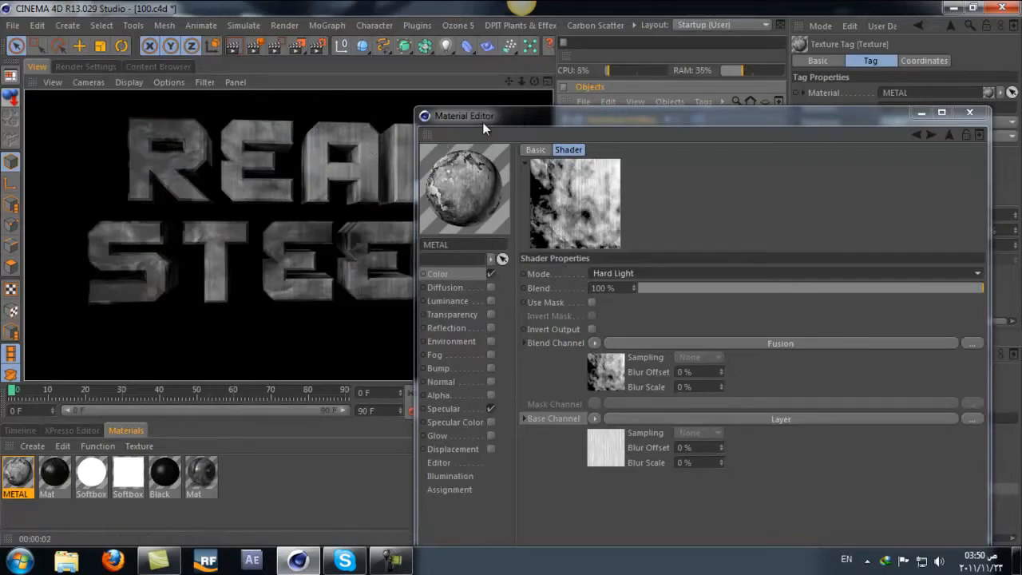
Step: Copy the Color channel's Fusion texture, paste it into the Diffusion channel's texture and enable Diffusion
drag(482, 122, 583, 110)
click(566, 261)
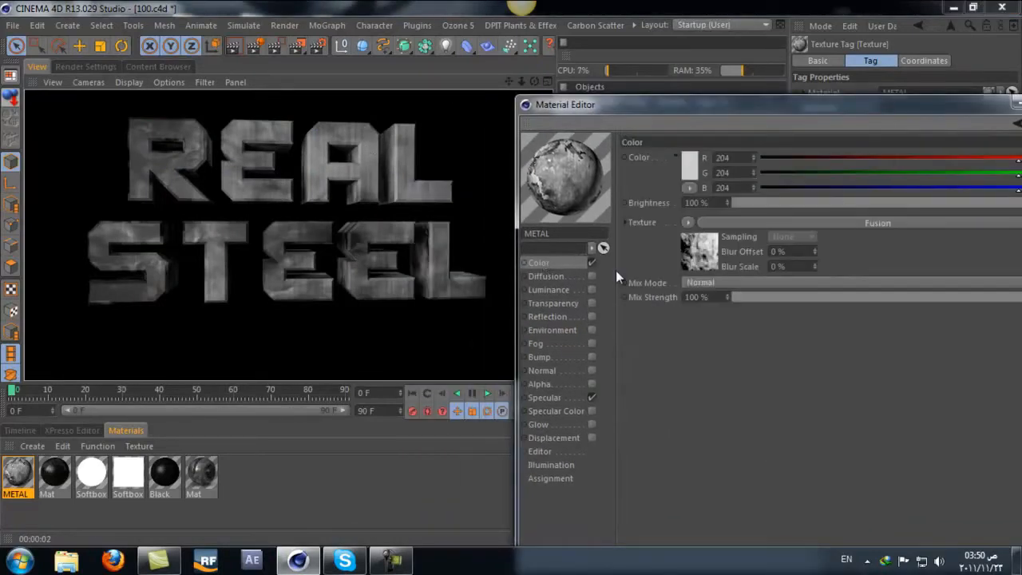
click(685, 226)
click(704, 95)
click(582, 277)
click(707, 218)
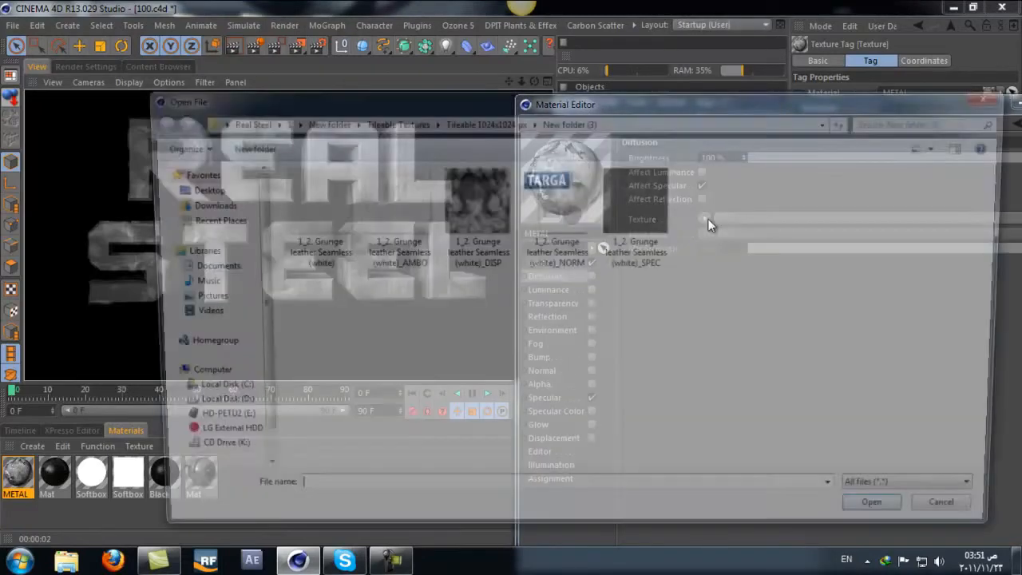
key(Escape)
click(703, 219)
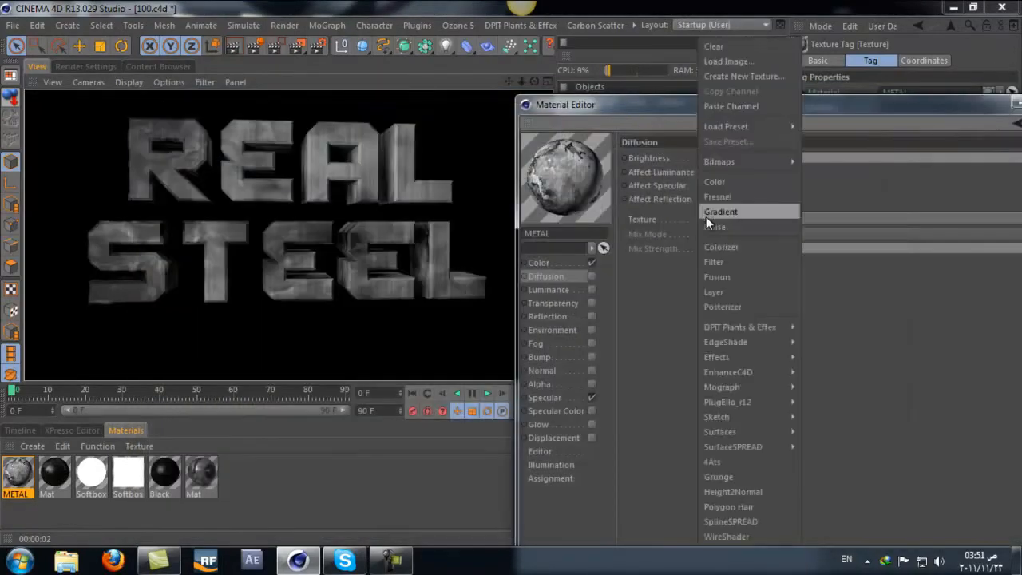
click(725, 105)
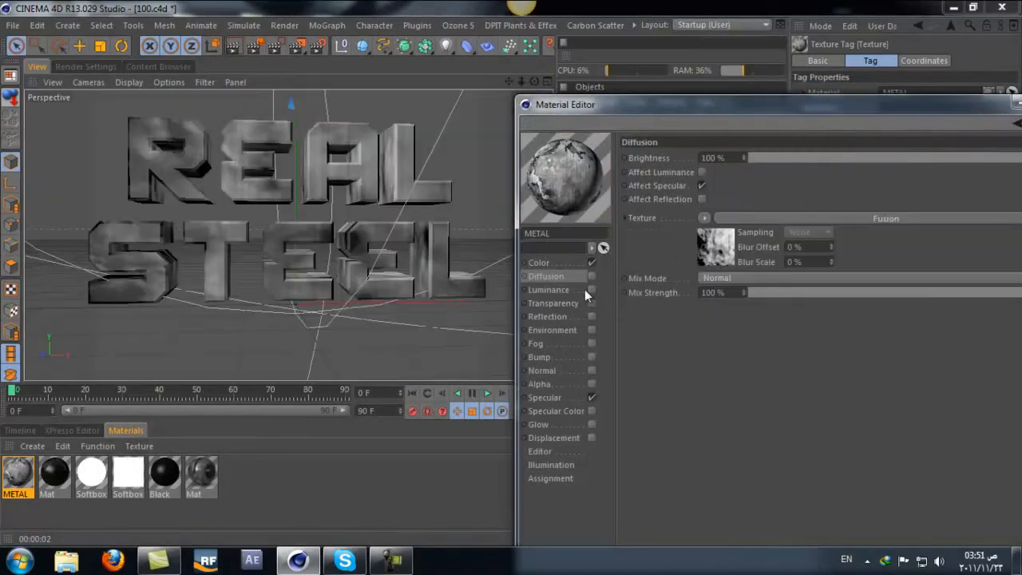
click(591, 275)
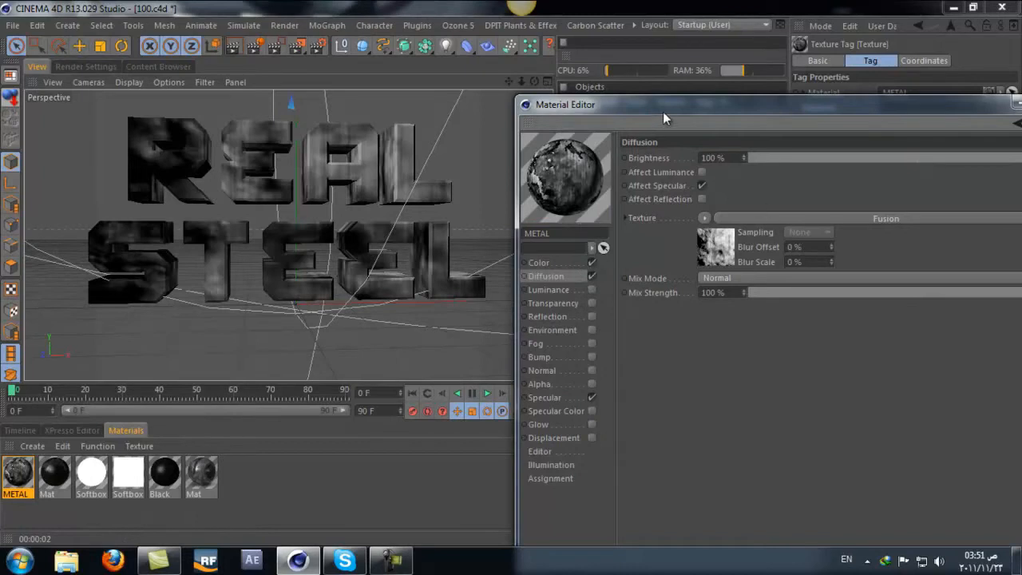
Step: Open the Diffusion channel's Fusion shader and set its blending mode to Screen
drag(663, 110, 578, 60)
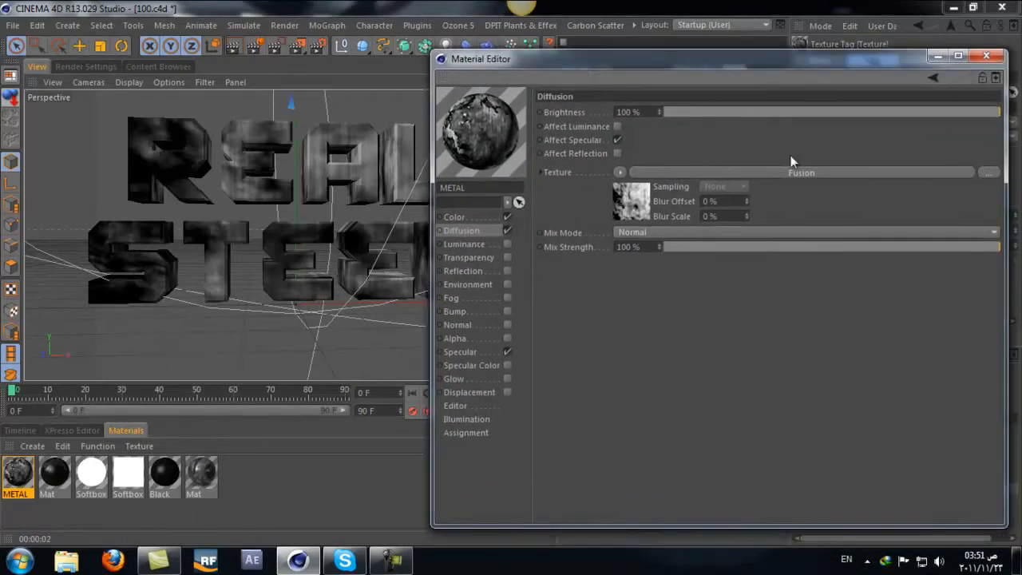
click(828, 171)
scroll(747, 220, up, 1)
scroll(747, 220, up, 1)
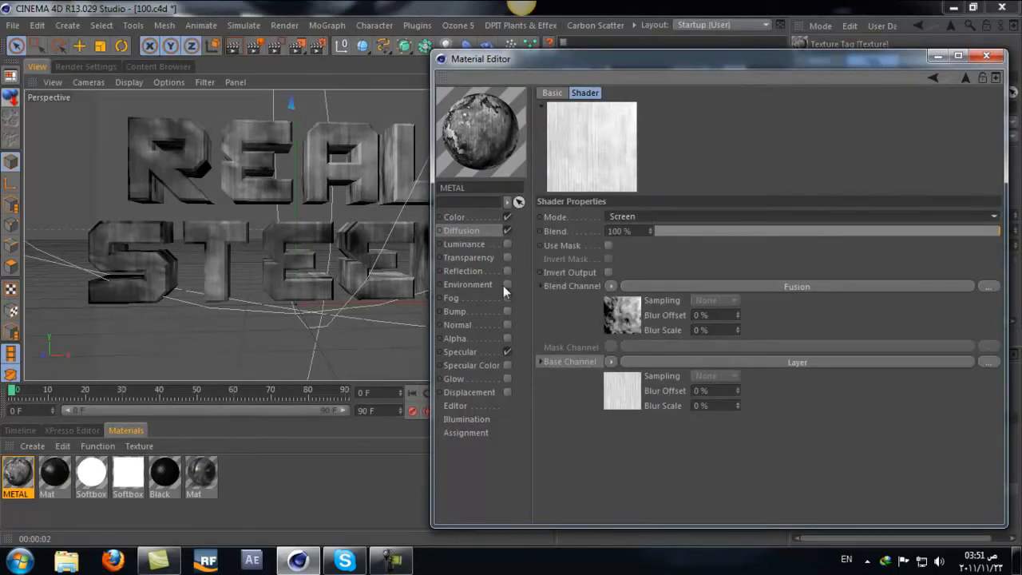
Step: Paste the copied Fusion texture into the Bump channel of the METAL material
click(464, 244)
click(475, 258)
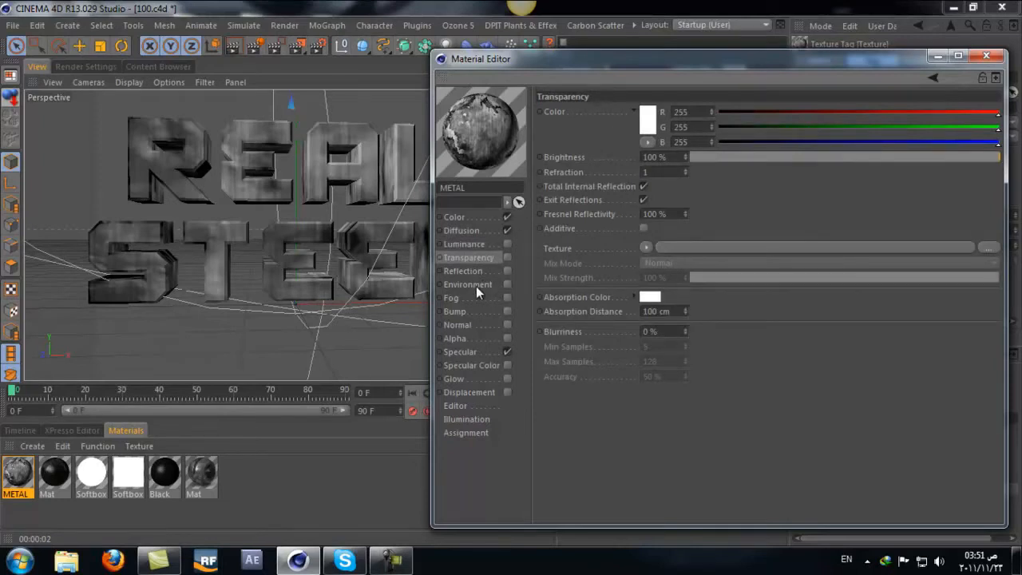
click(456, 311)
click(596, 146)
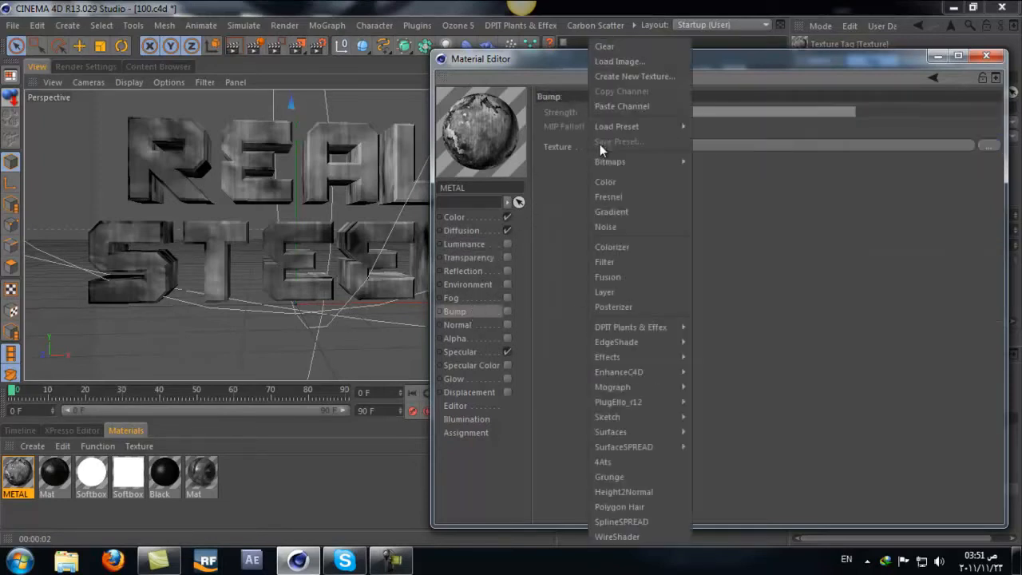
click(615, 112)
Step: Open the Bump channel's Fusion shader and set its blending mode to Lighten after trying Multiply, Normal and Darken
click(733, 145)
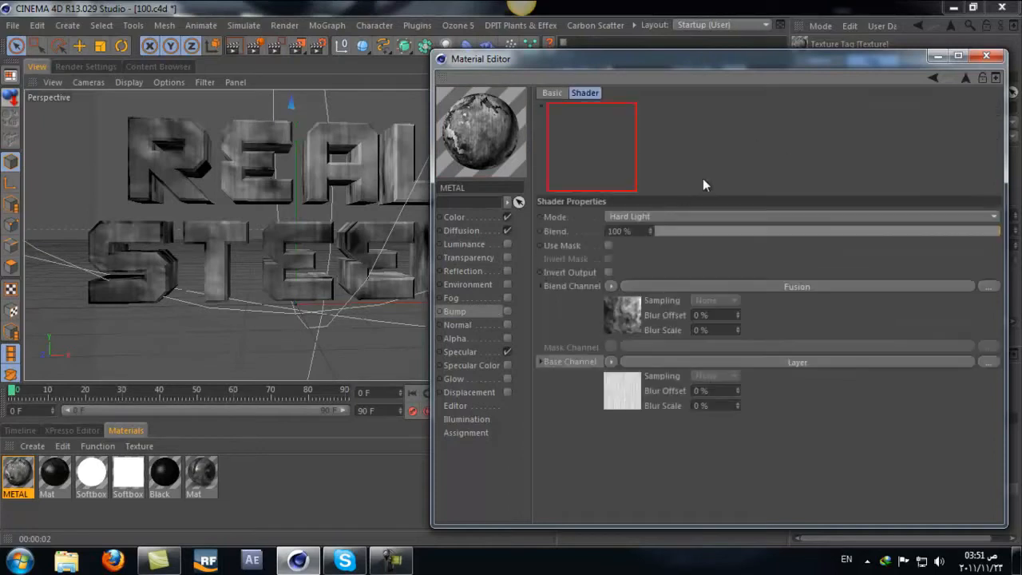
scroll(710, 214, up, 2)
scroll(709, 214, up, 1)
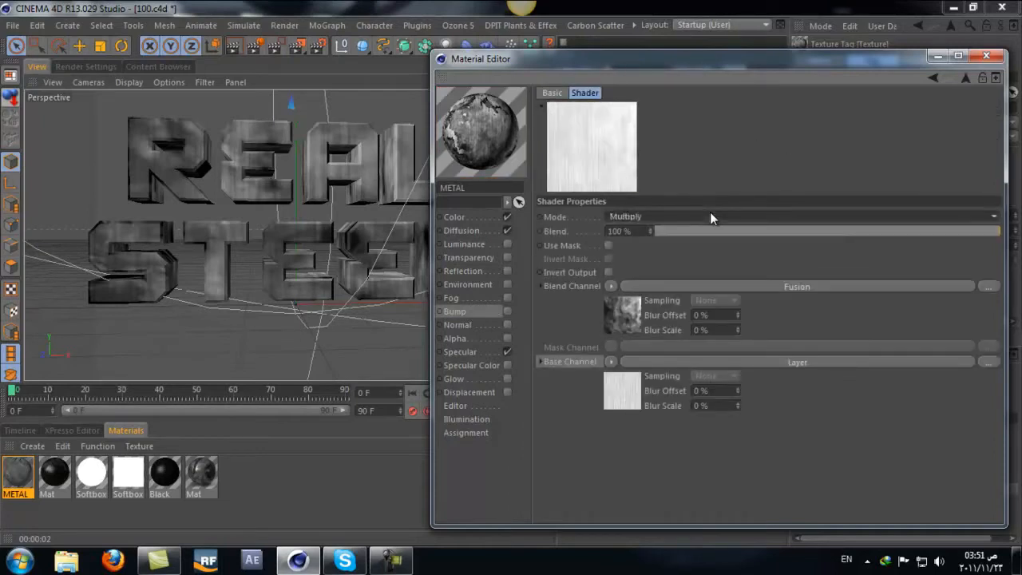
click(629, 214)
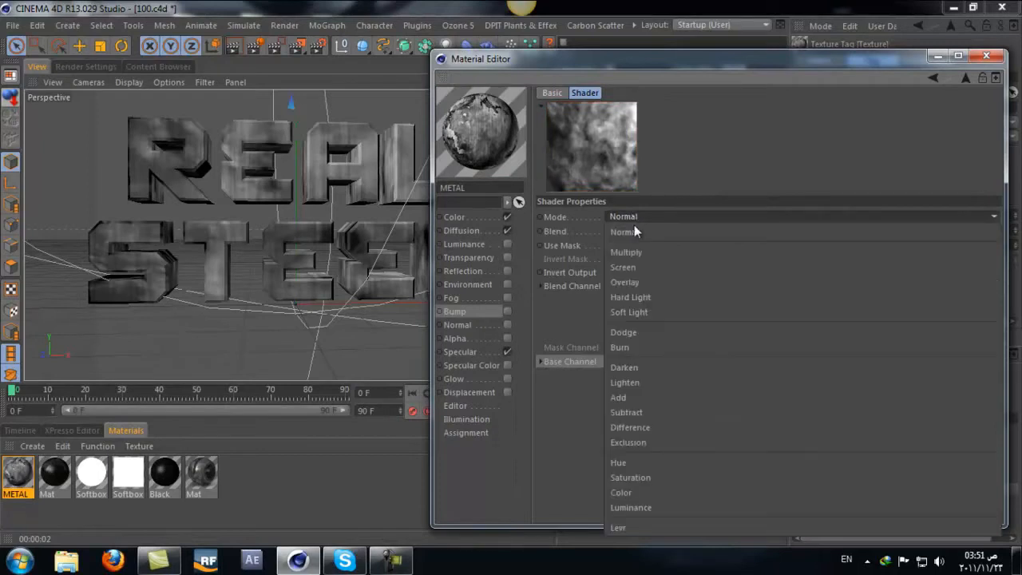
click(653, 369)
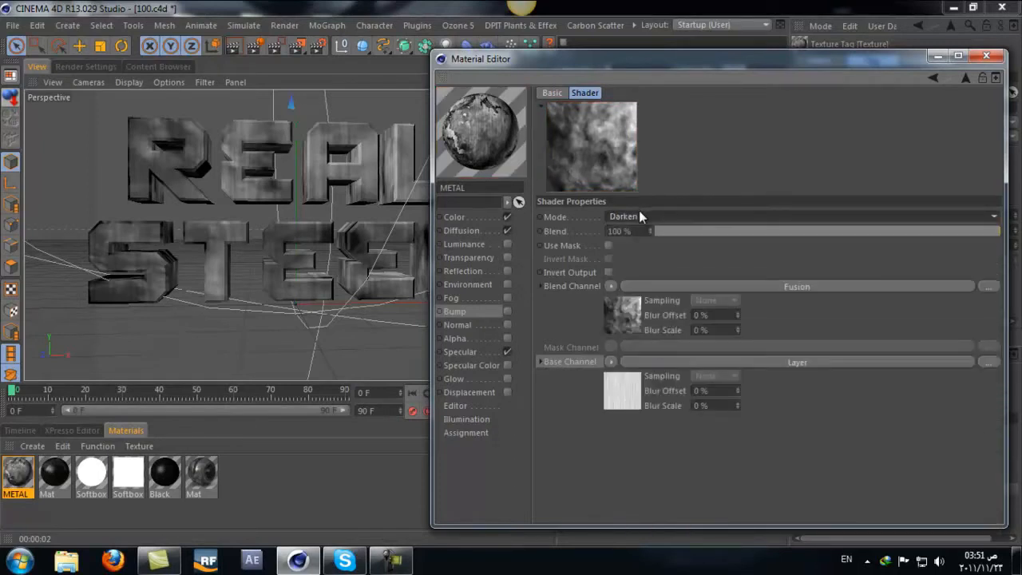
scroll(639, 214, down, 1)
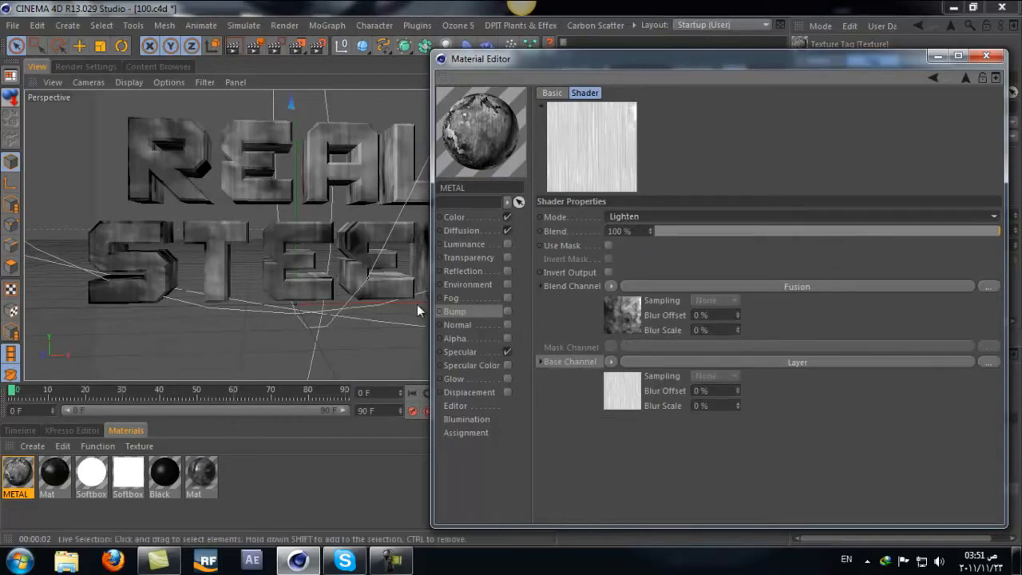
Step: Enable the Bump channel with a Strength of 60 % and render the view to check the text
click(498, 310)
click(507, 311)
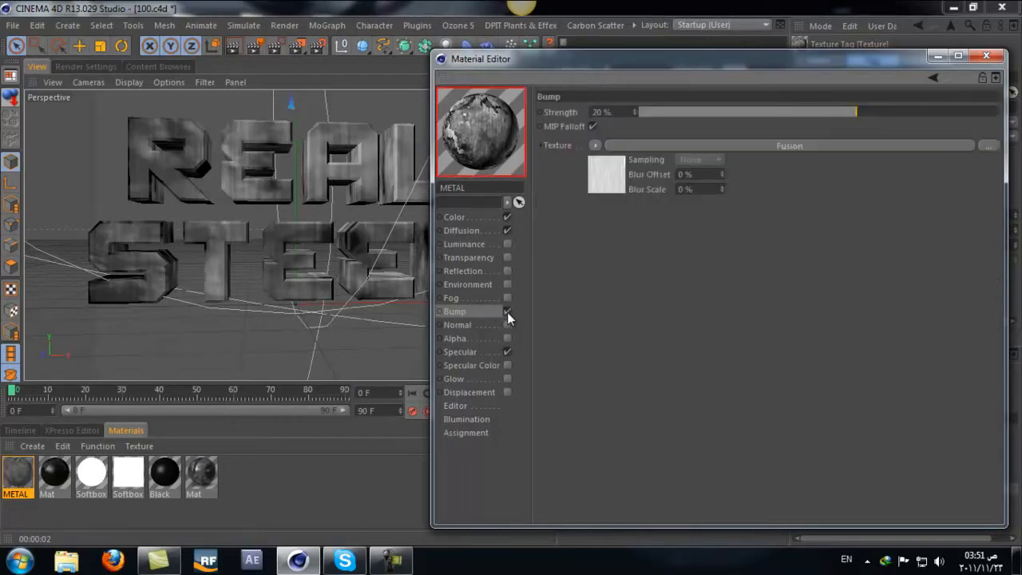
drag(882, 114, 923, 111)
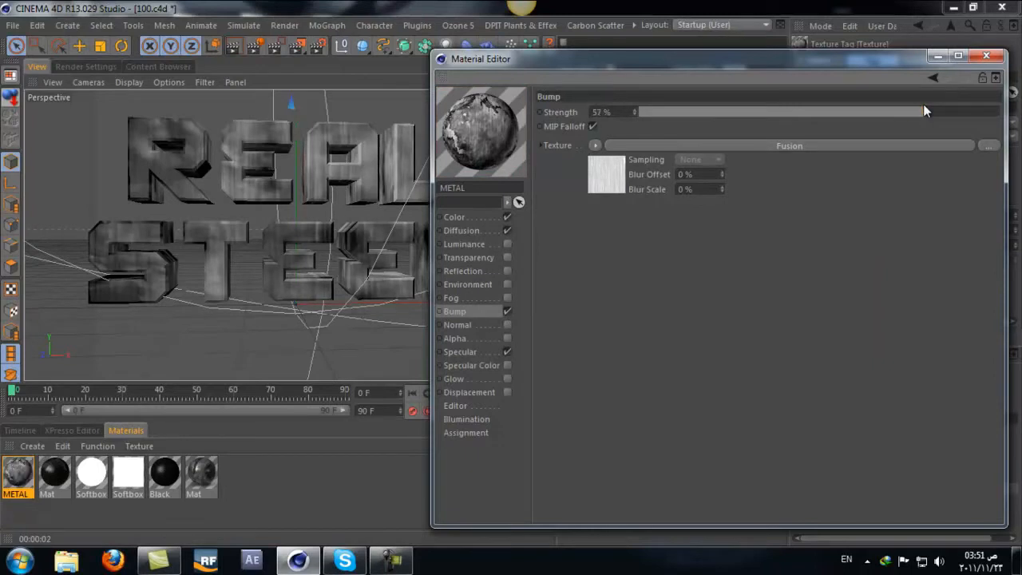
drag(933, 110, 931, 111)
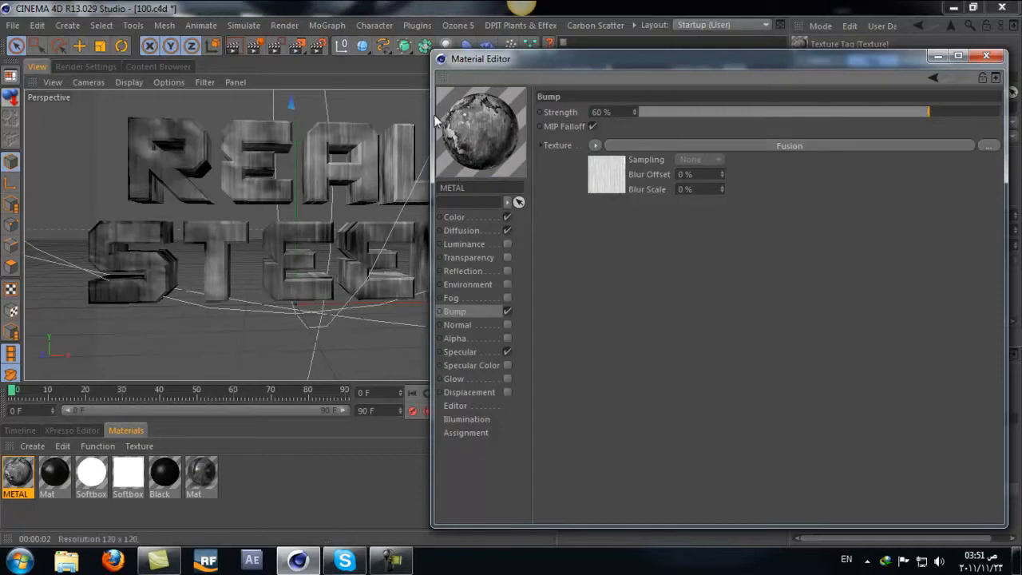
drag(478, 64, 612, 60)
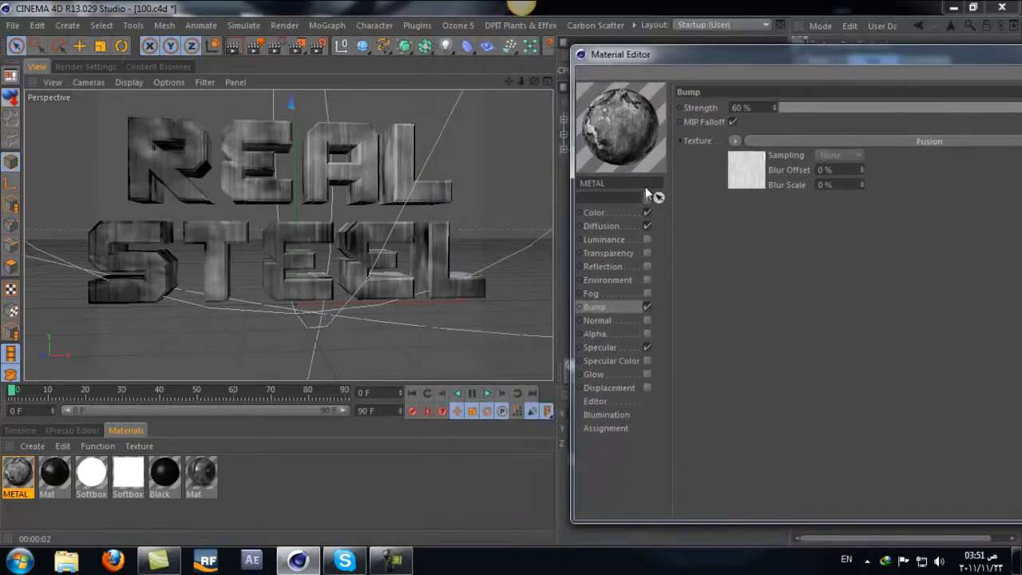
click(233, 52)
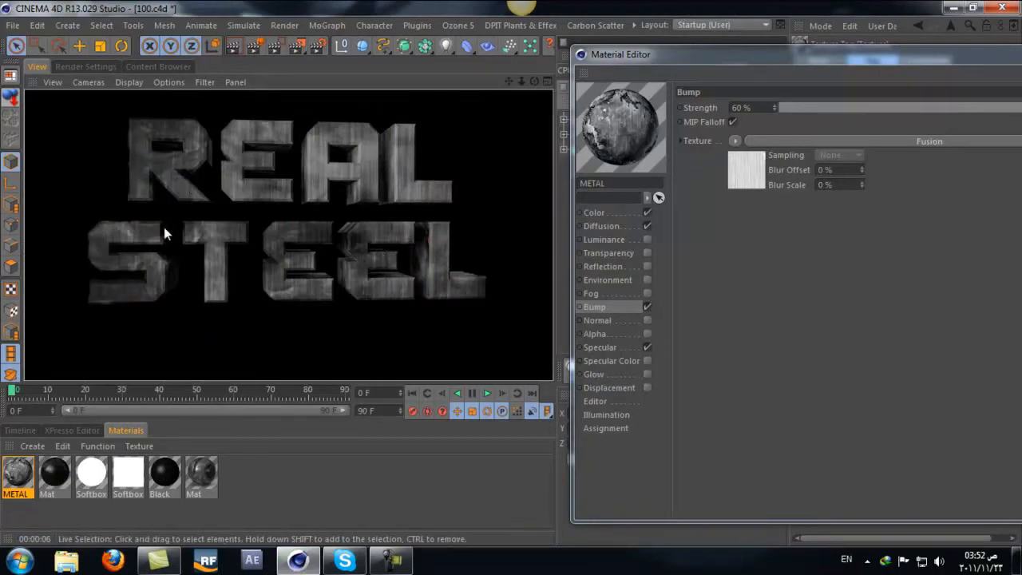
Step: Enable the Reflection channel with a Brightness of 40 % and a Blurriness of 20 %
click(646, 265)
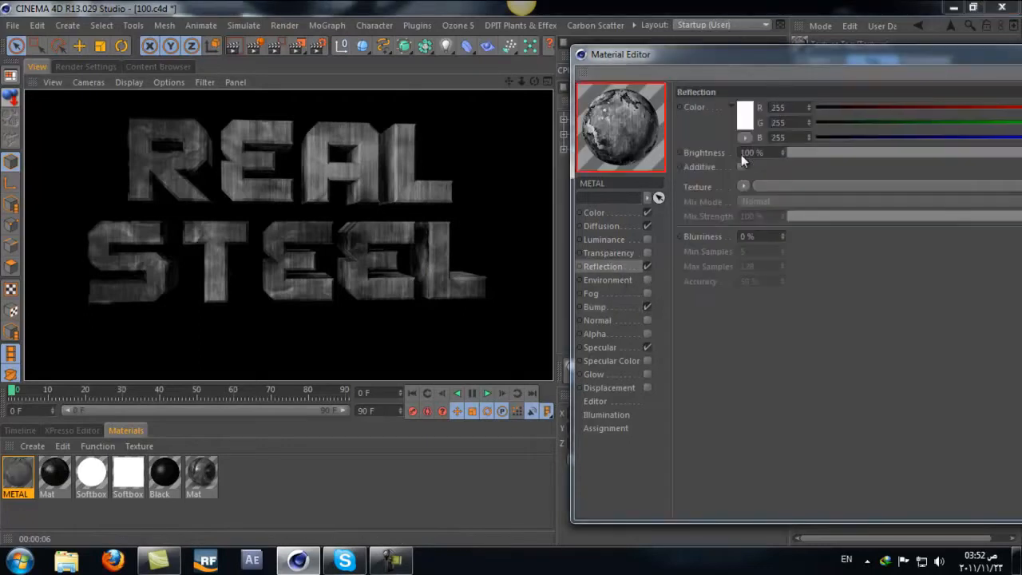
drag(873, 152, 928, 150)
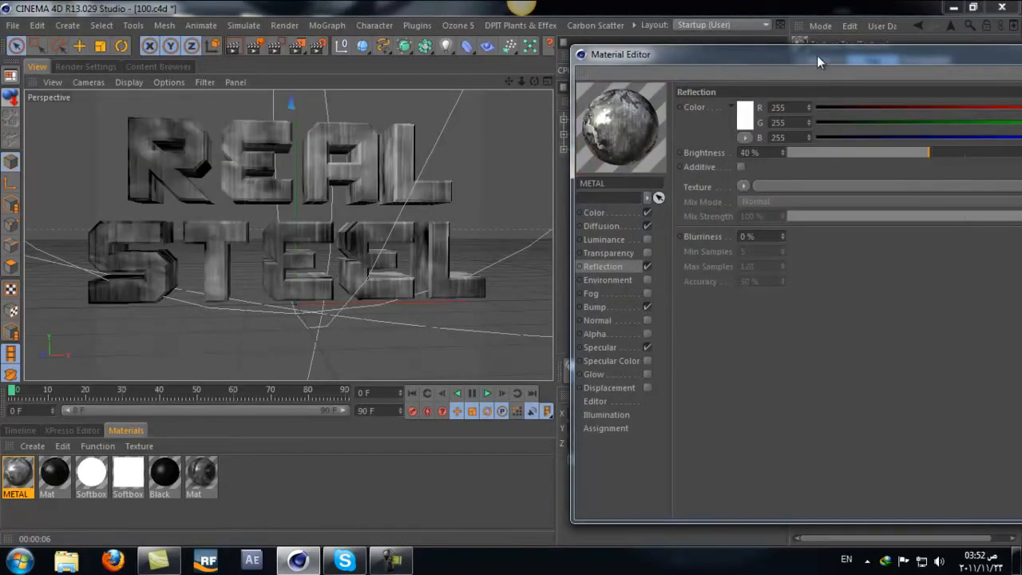
drag(817, 55, 629, 55)
double_click(584, 238)
text(20)
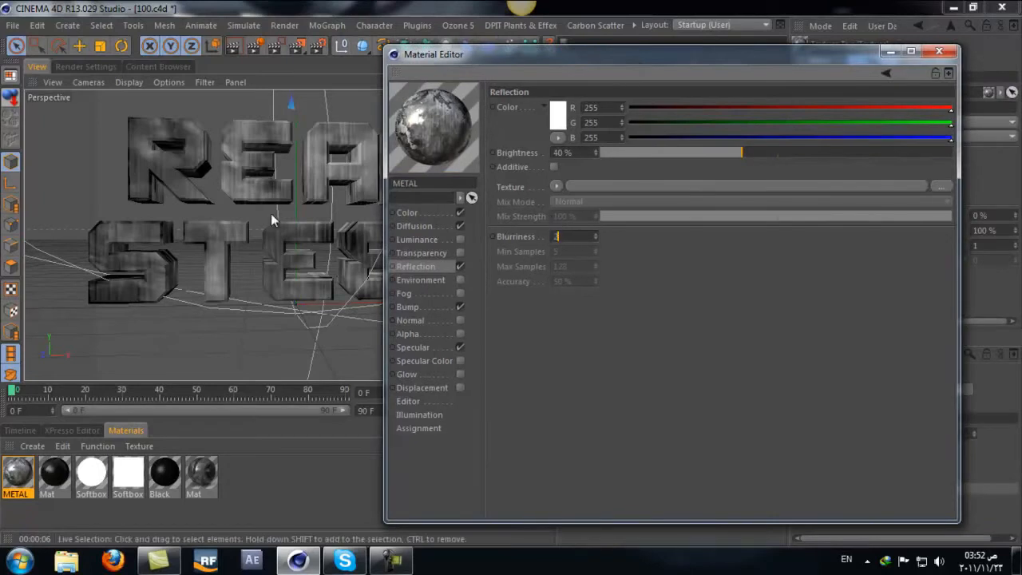
key(Return)
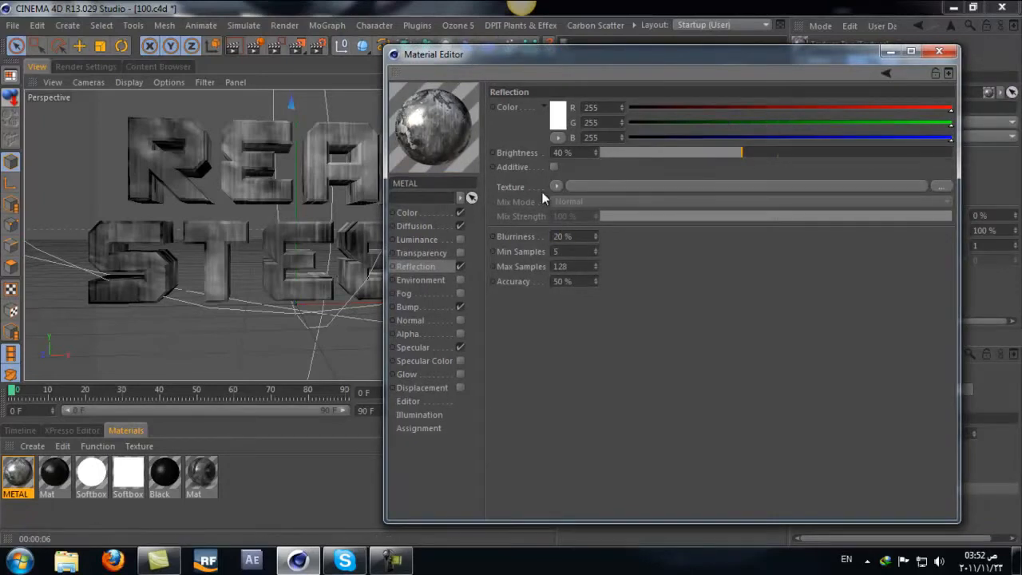
Step: Load a Tiles shader into the Reflection channel's texture and set its pattern to Lines 2
click(556, 186)
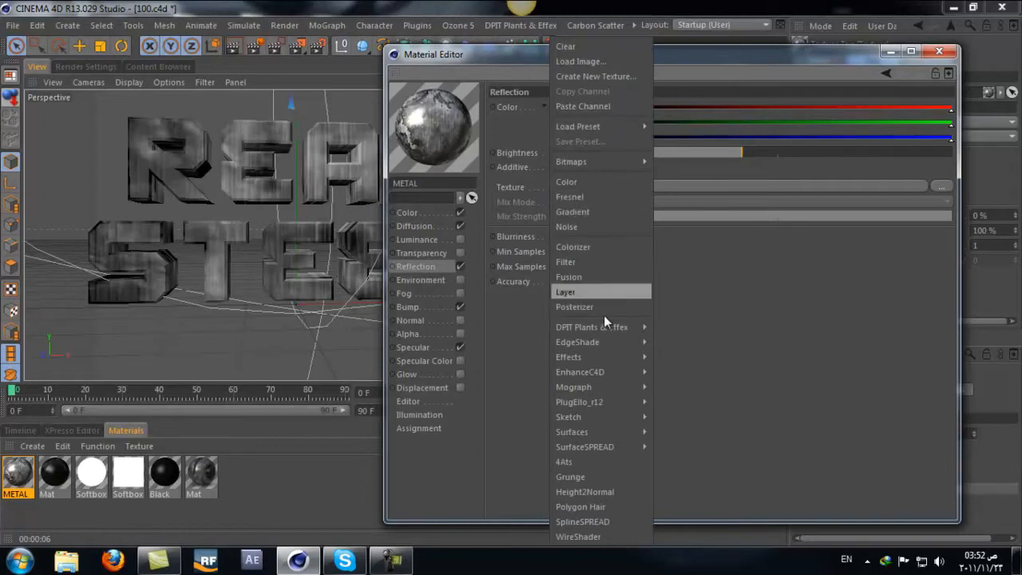
mouse_move(640, 432)
click(686, 491)
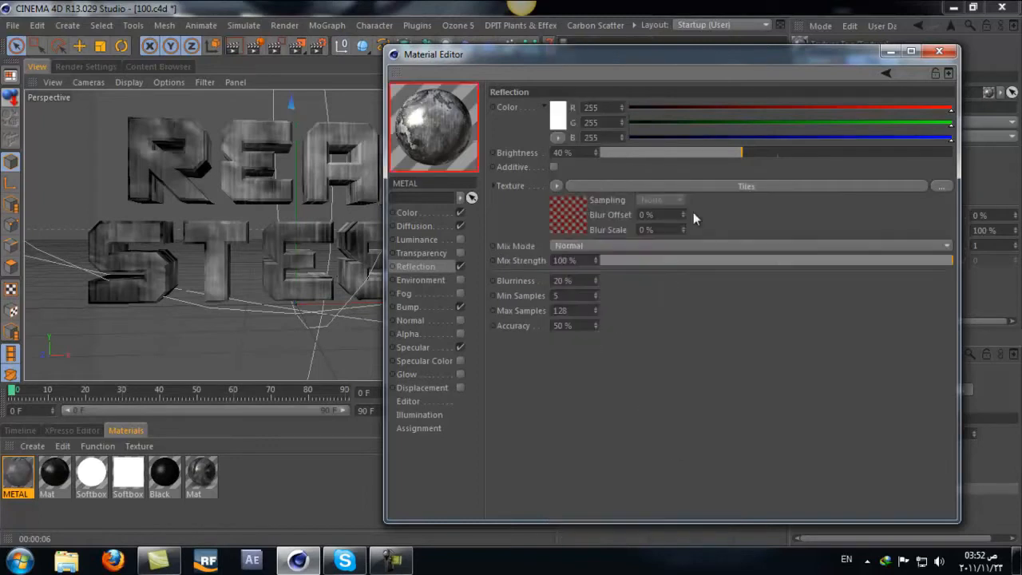
click(795, 185)
click(621, 270)
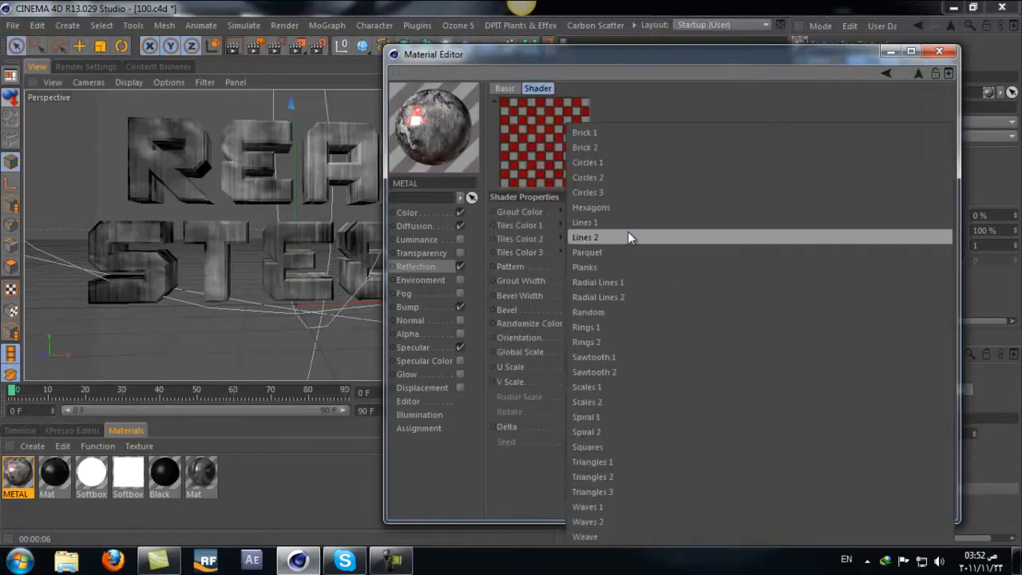
click(630, 235)
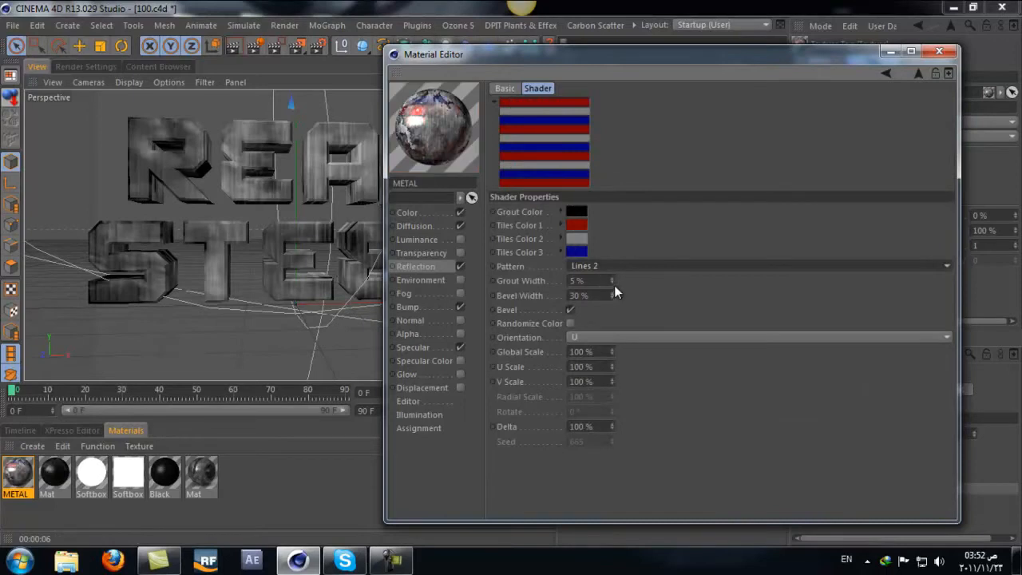
Step: Set the Tiles shader's Global Scale to 130 %
drag(613, 350, 363, 329)
text(130)
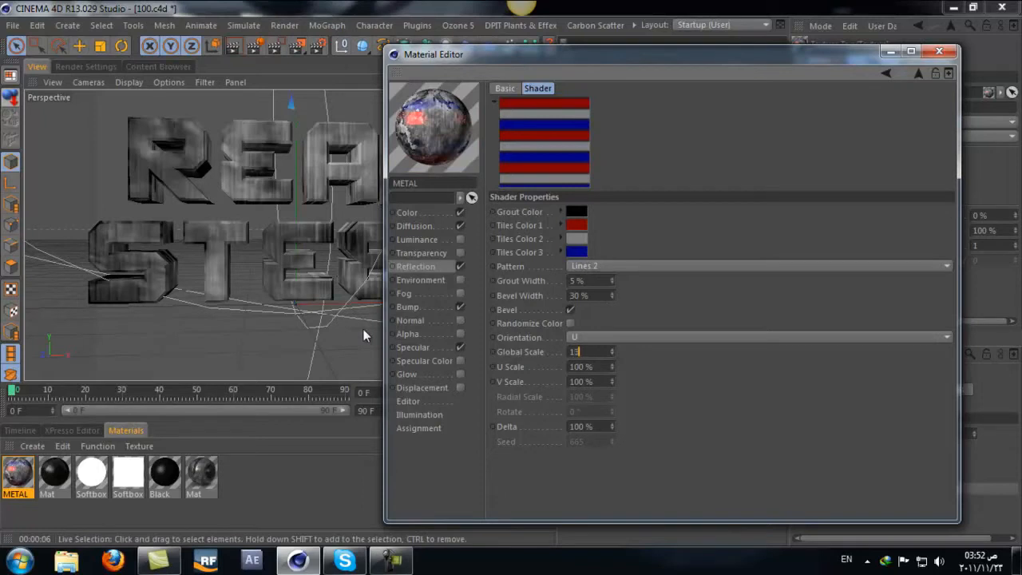
key(Return)
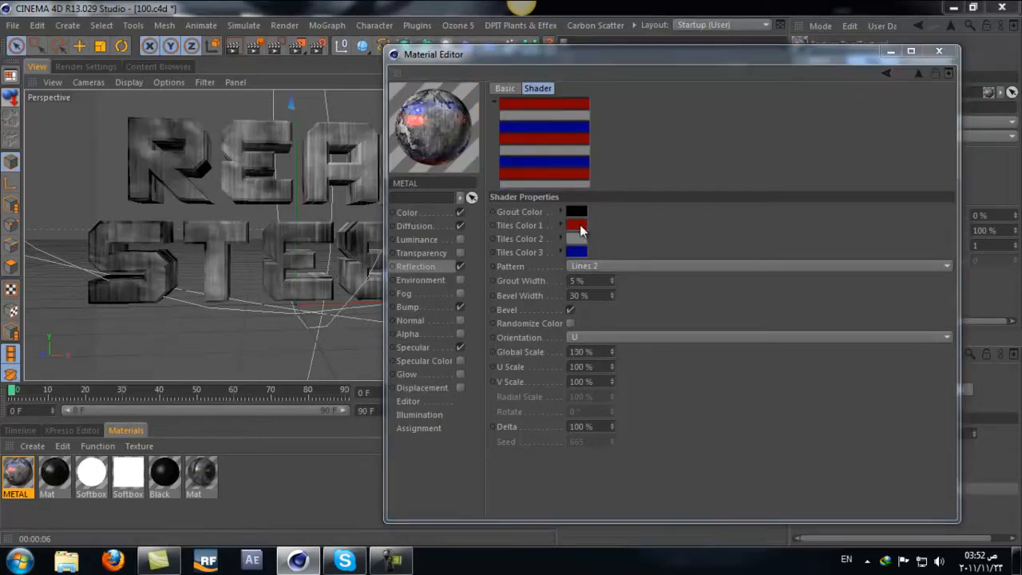
Step: Change the Tiles shader's Tiles Color 1 to grey and Tiles Color 3 to black
click(577, 238)
click(554, 295)
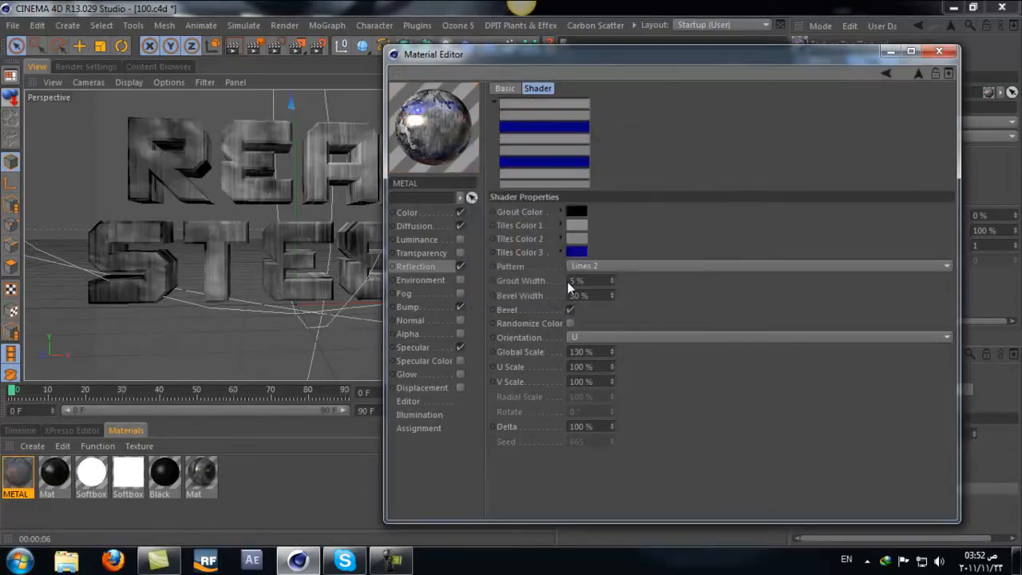
click(577, 237)
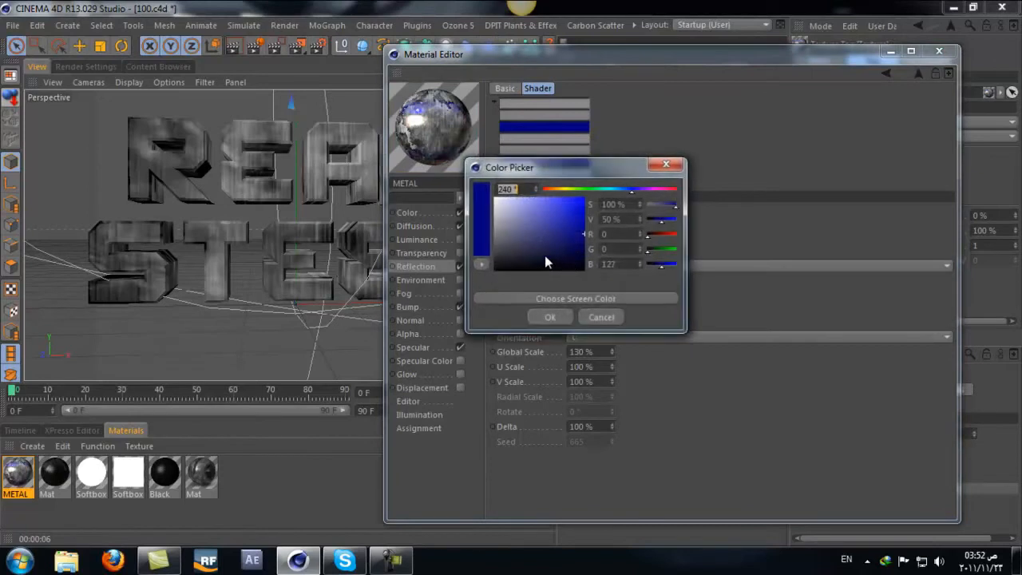
click(549, 317)
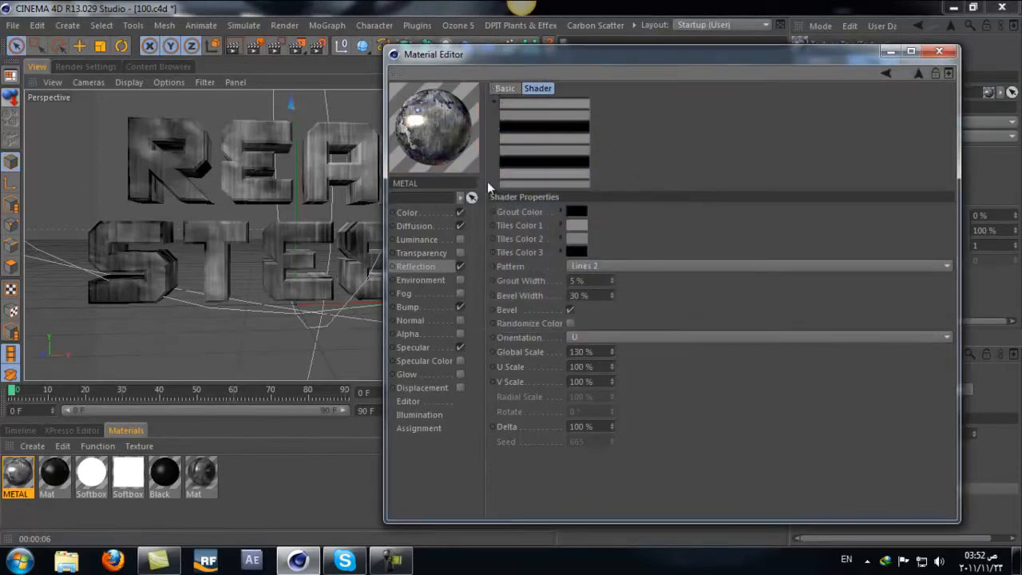
click(886, 73)
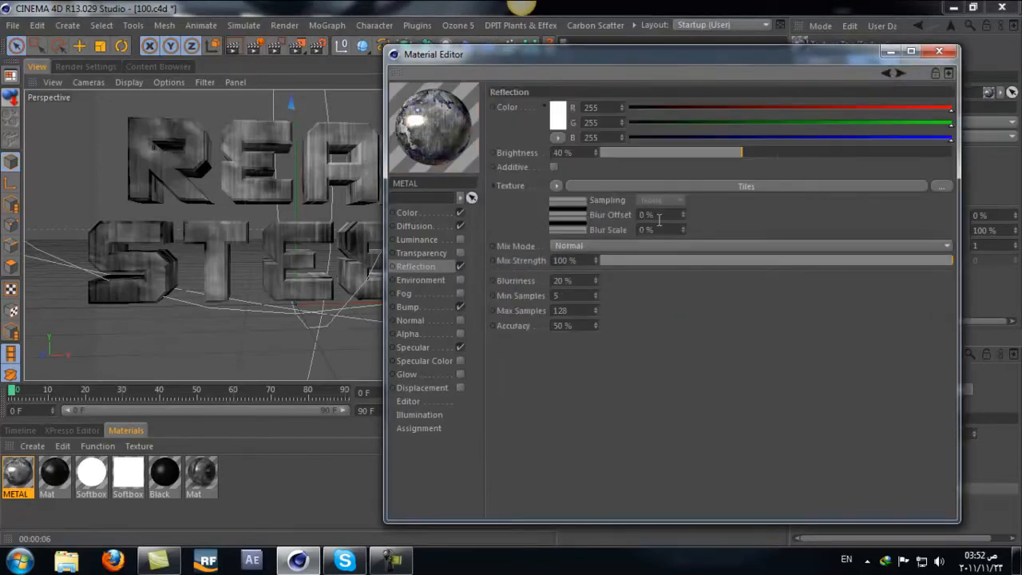
Step: Reopen the Reflection channel's Tiles shader and set its Global Scale to 110 % after trying 120 %
click(682, 186)
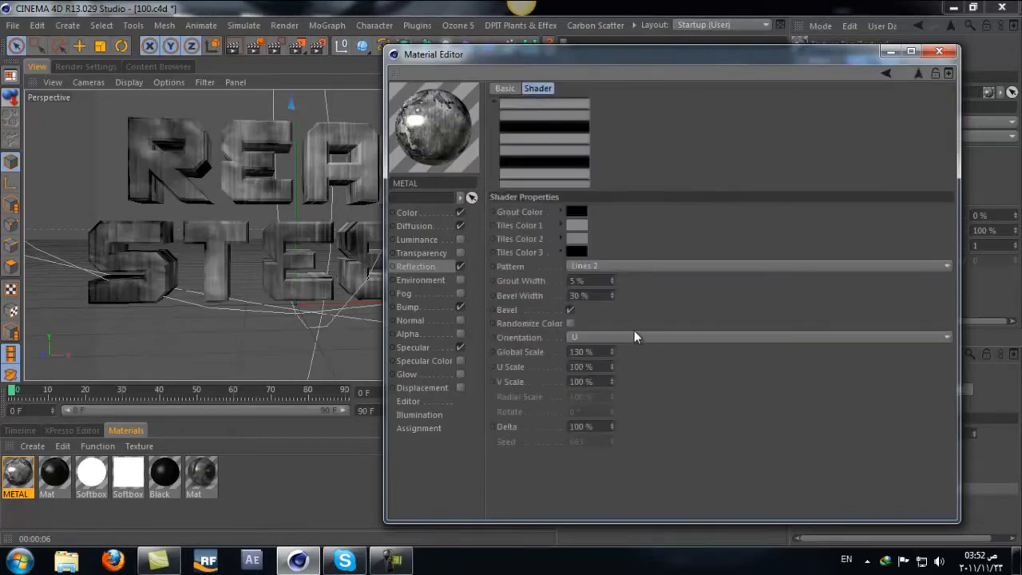
double_click(581, 352)
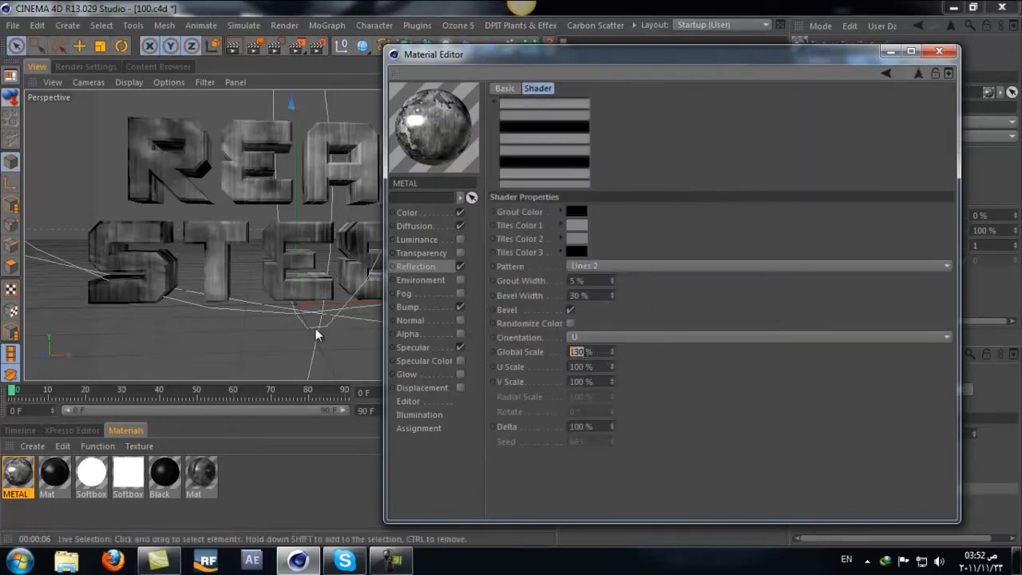
text(10)
key(BackSpace)
text(20)
key(Return)
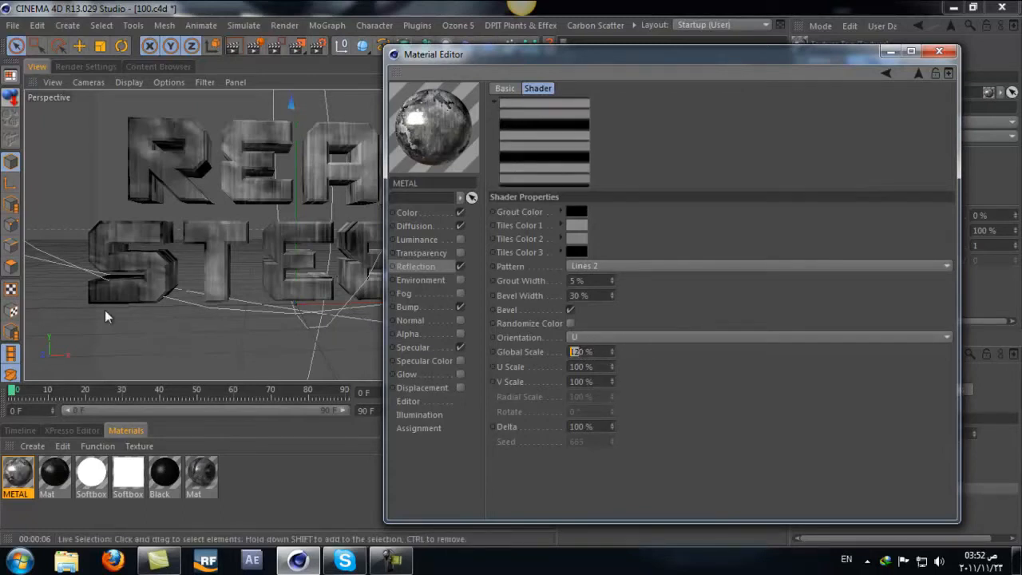
text(11)
key(Return)
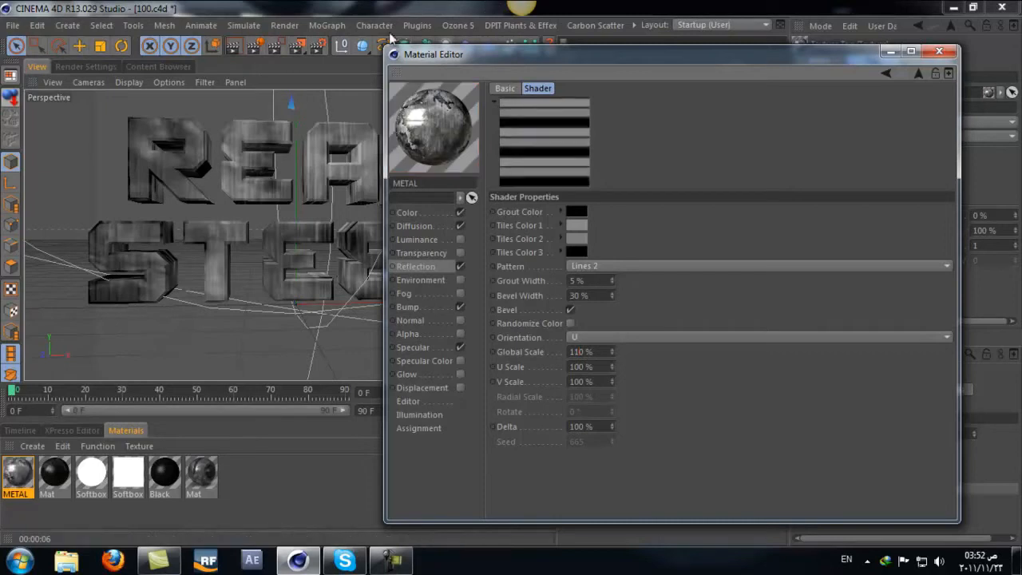
click(890, 73)
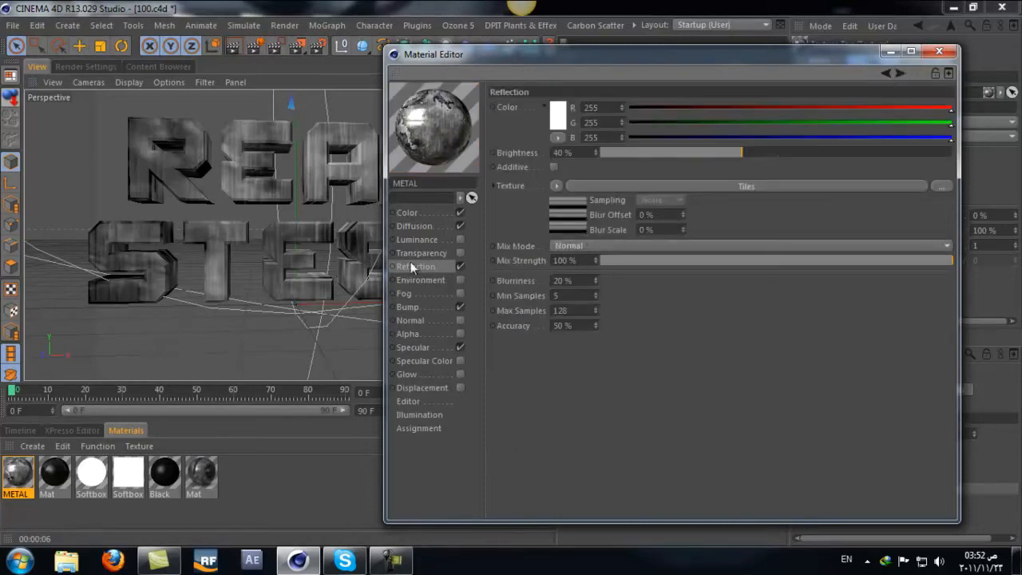
Step: Move the Material Editor off the viewport and render the view to check the striped reflections on the text
click(400, 214)
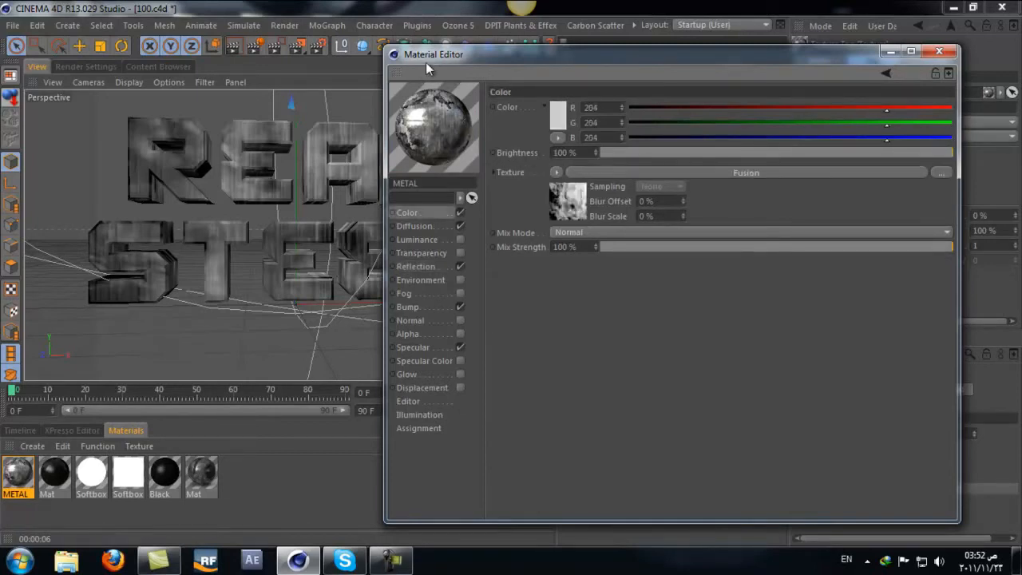
drag(426, 63, 586, 284)
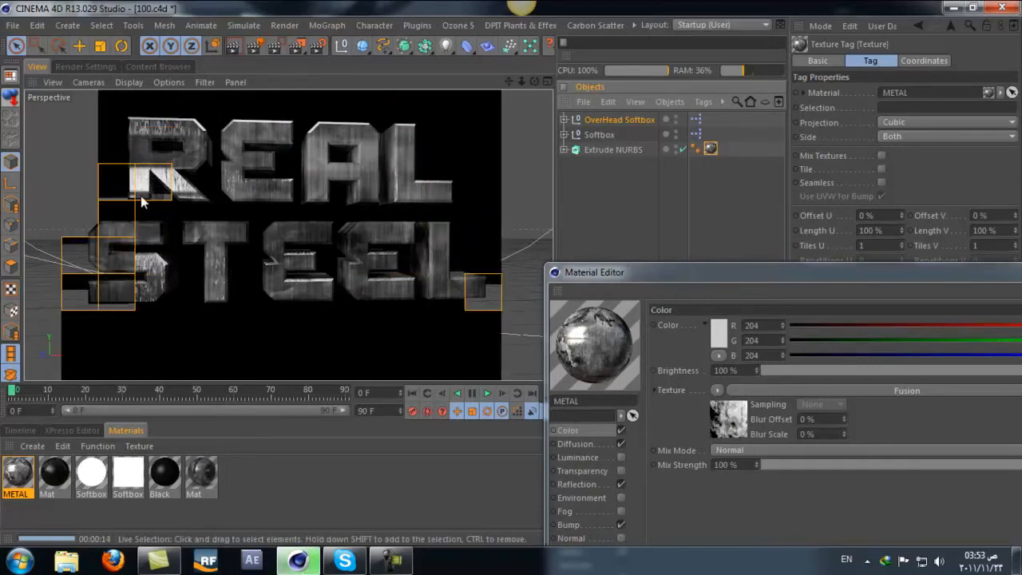
drag(641, 275, 517, 91)
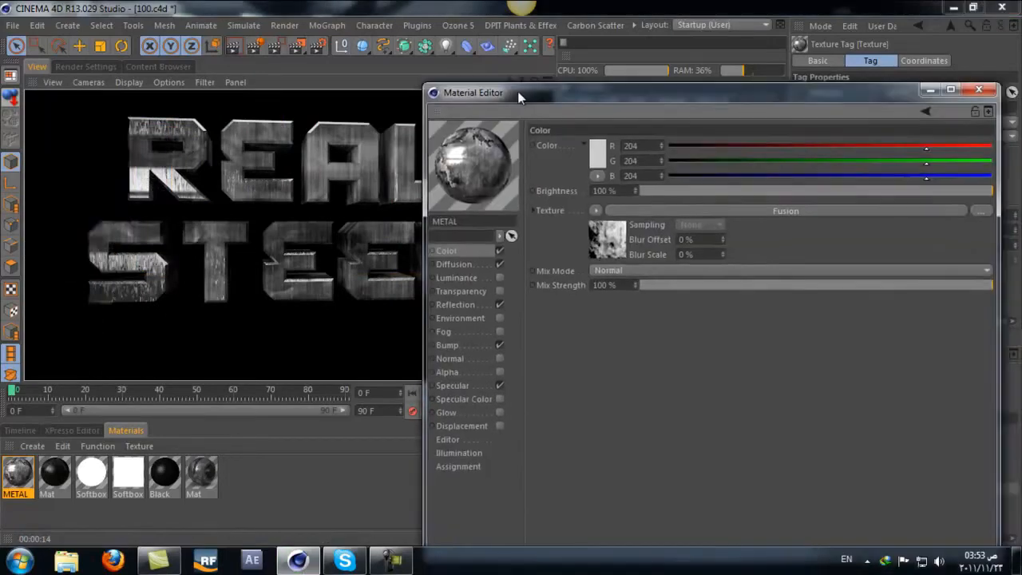
Step: Enable the Specular Color channel and copy the Layer shader from the Base Channel of the Color channel's Fusion shader
click(480, 396)
click(498, 398)
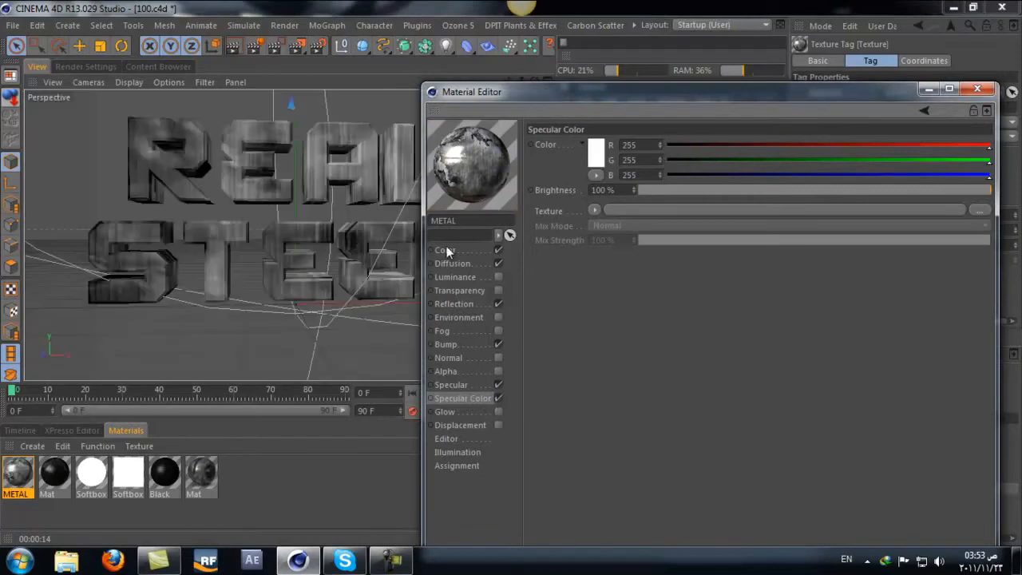
click(444, 250)
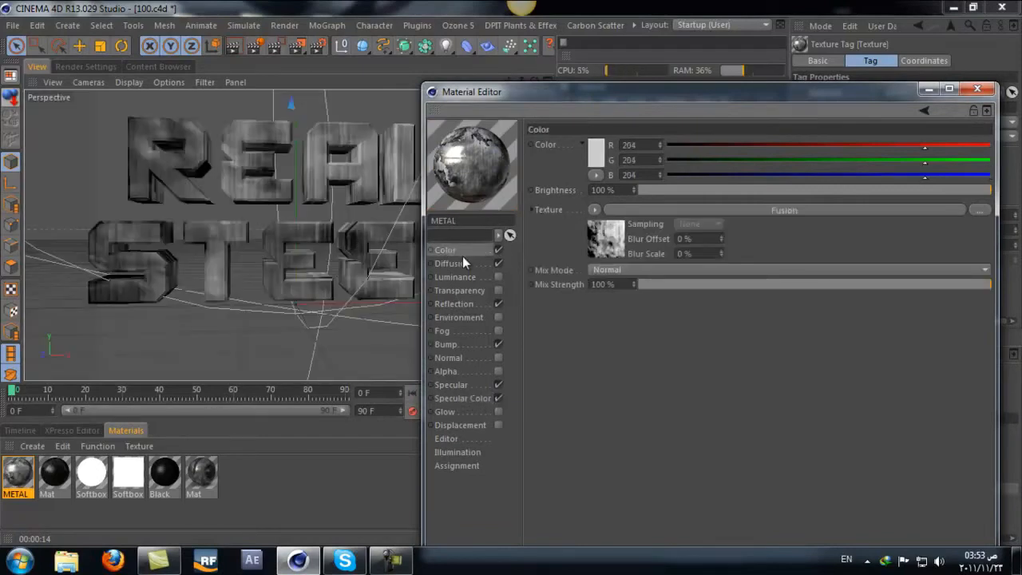
click(775, 206)
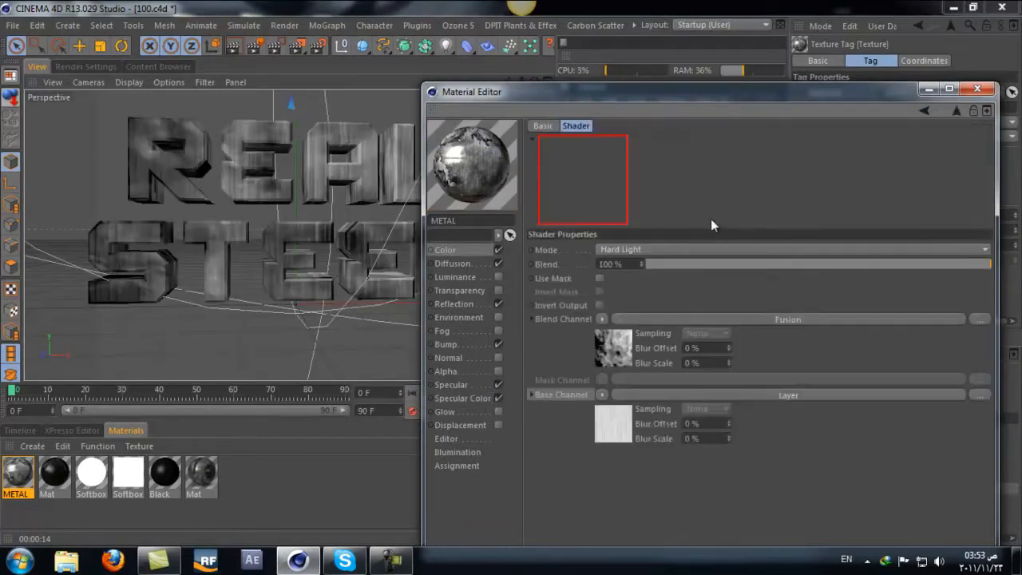
click(634, 395)
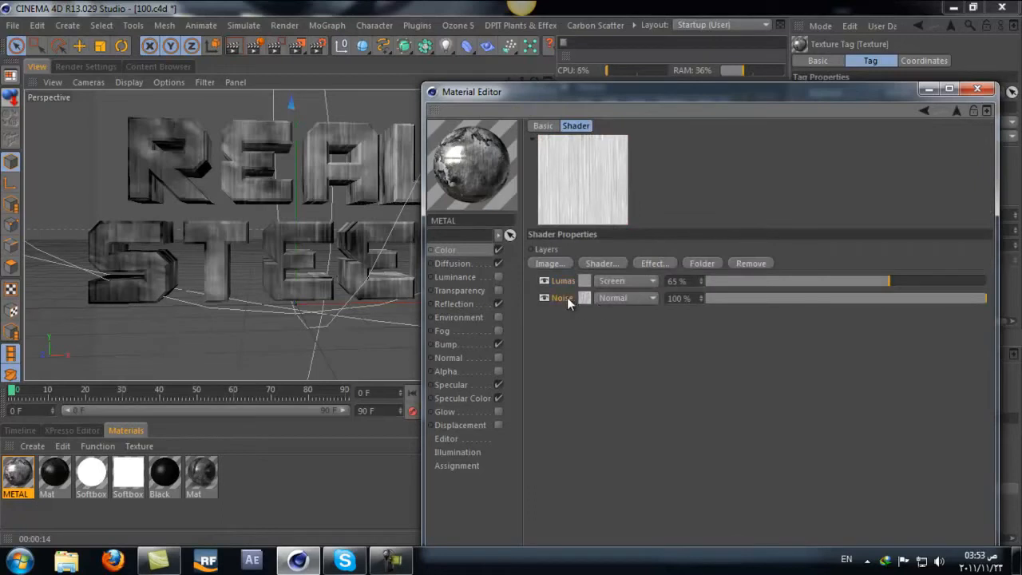
click(451, 251)
click(671, 231)
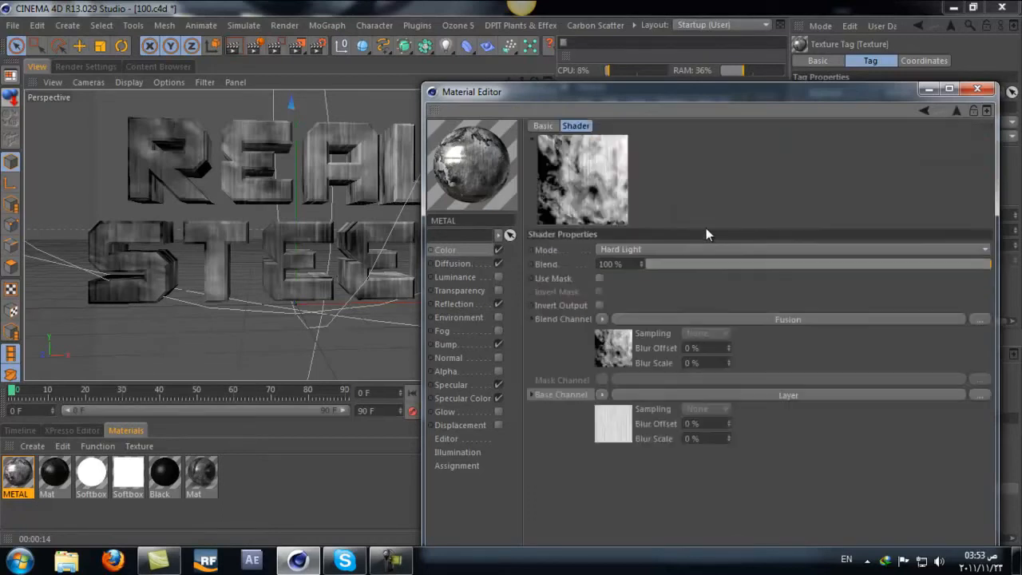
click(601, 394)
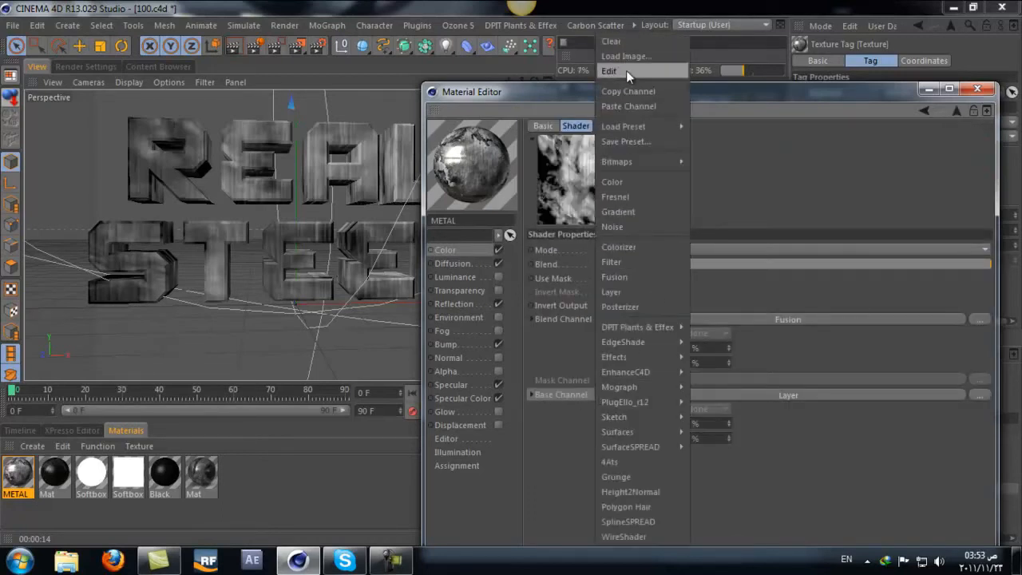
click(632, 94)
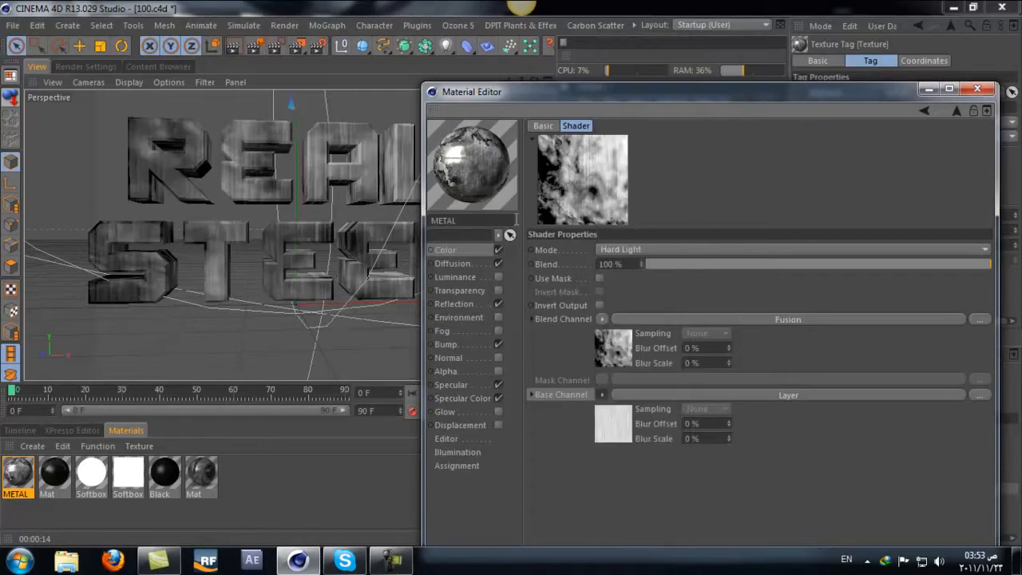
Step: Paste the copied Layer shader into the Specular Color channel's texture
click(476, 250)
click(457, 411)
click(463, 399)
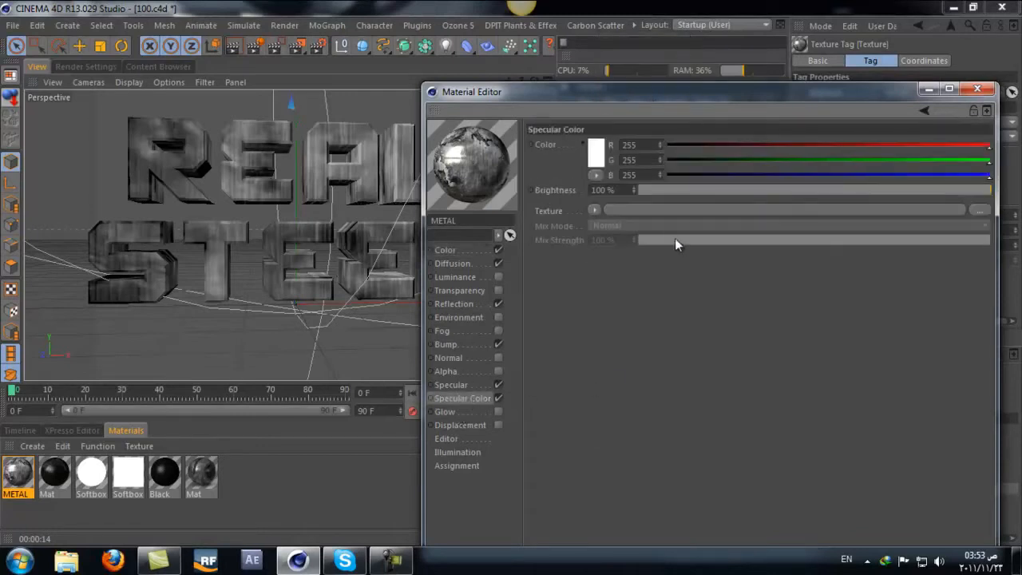
click(593, 210)
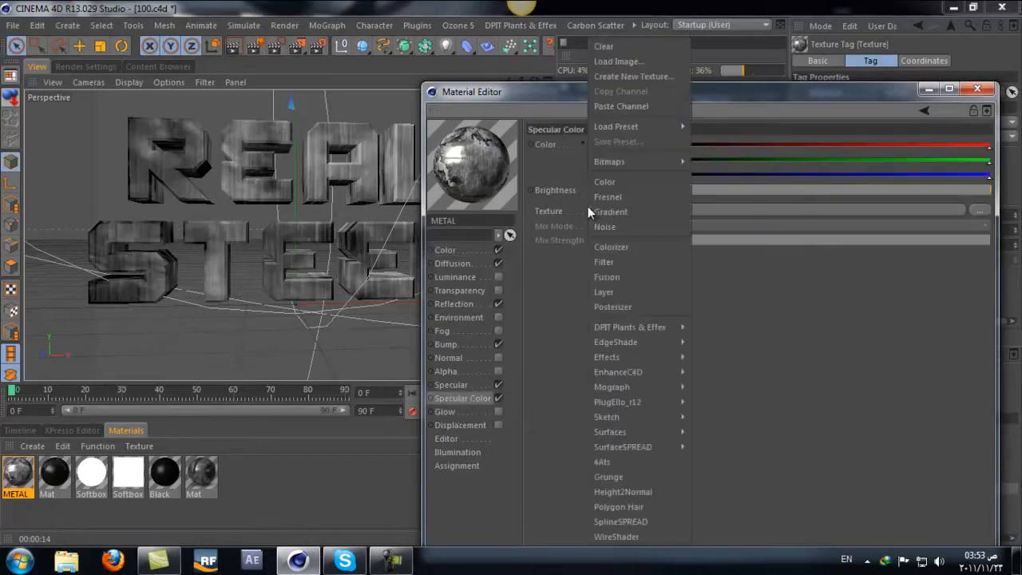
click(625, 107)
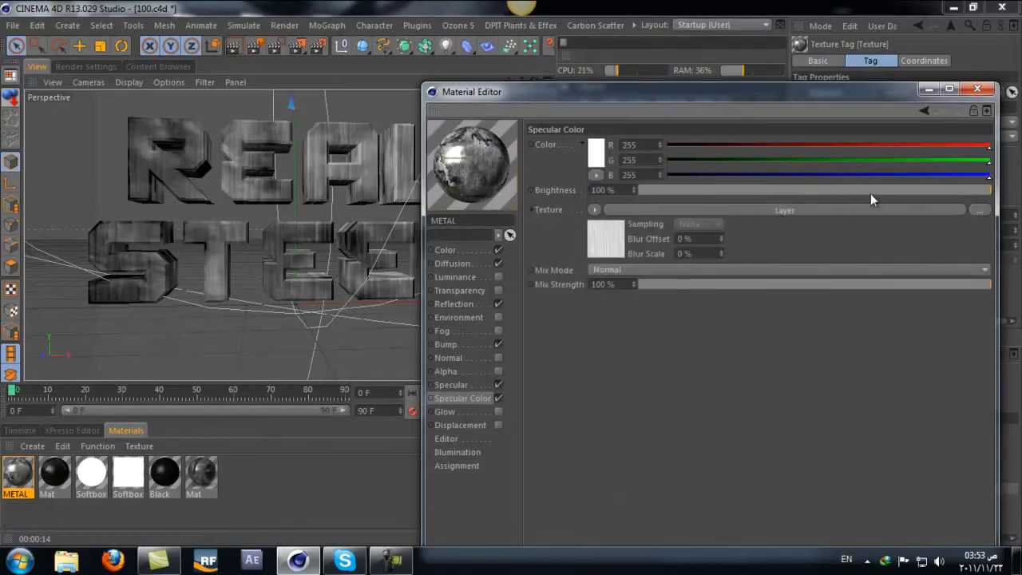
Step: Set the Specular Color texture's Mix Mode to Add after trying Multiply and Normal
scroll(666, 275, down, 3)
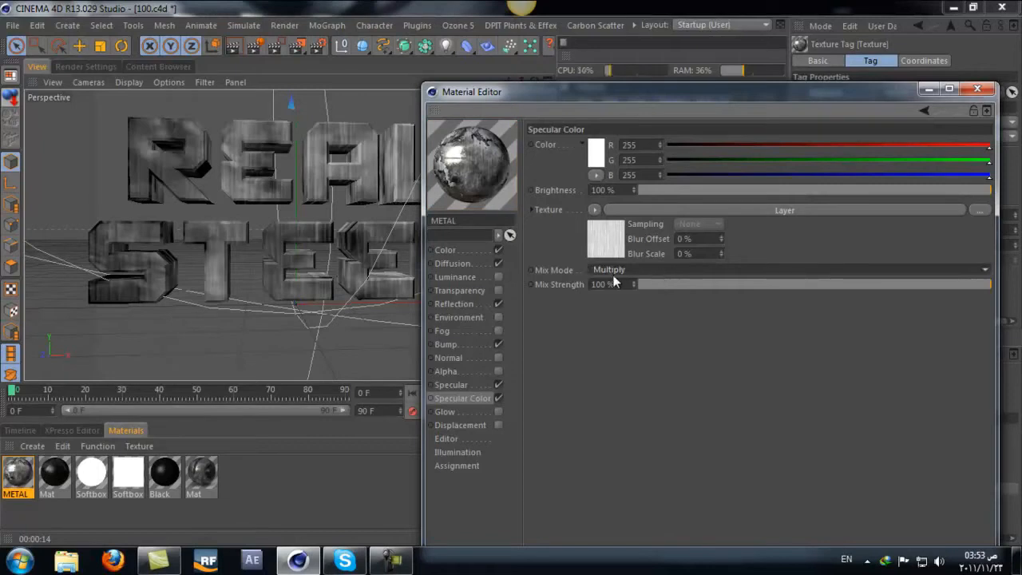
scroll(647, 273, up, 2)
scroll(647, 273, up, 1)
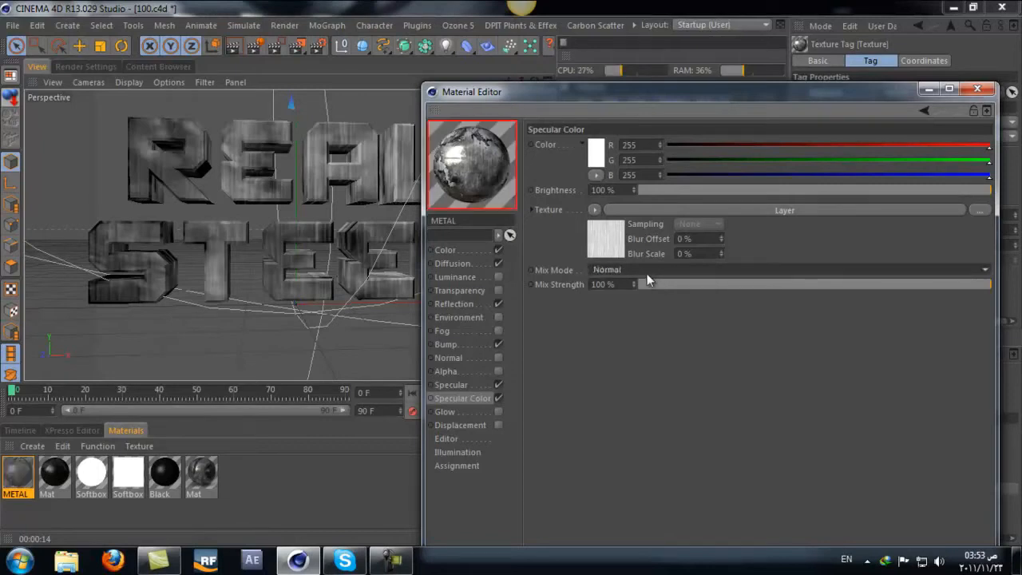
scroll(647, 273, down, 1)
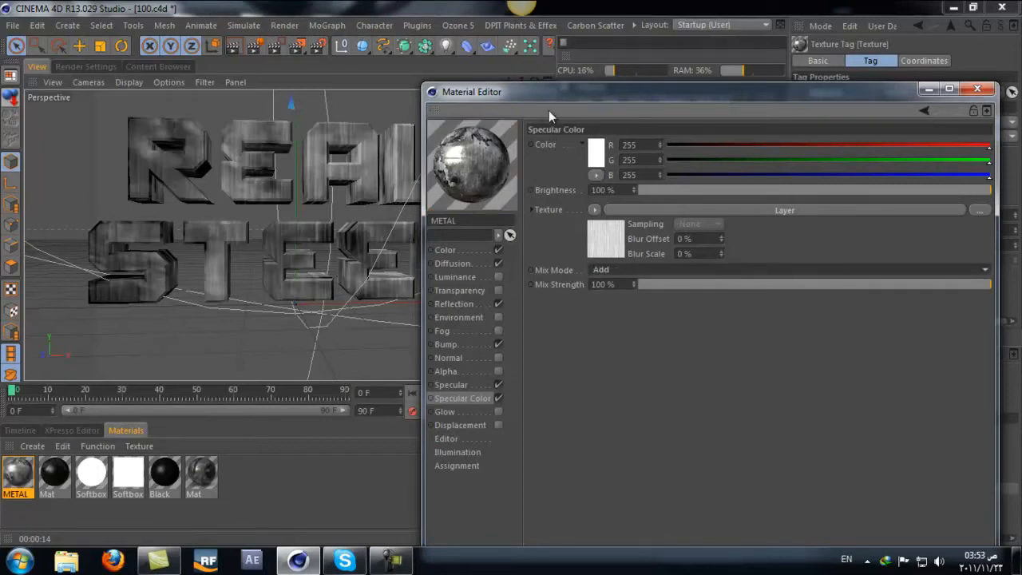
Step: Enable Use Mask in the Diffusion channel's Fusion shader and load a Gradient into its Mask Channel
click(463, 249)
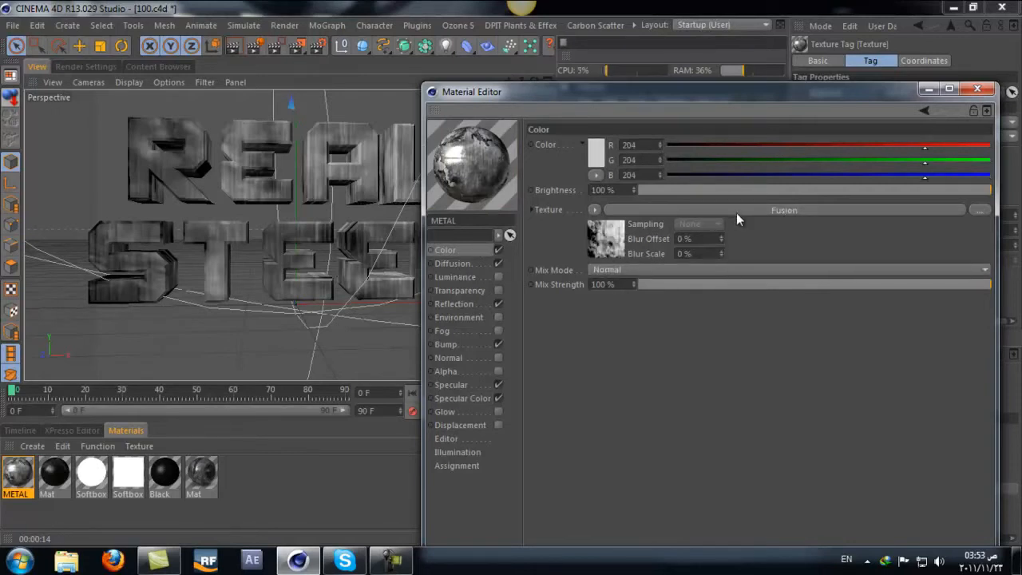
click(457, 264)
click(772, 208)
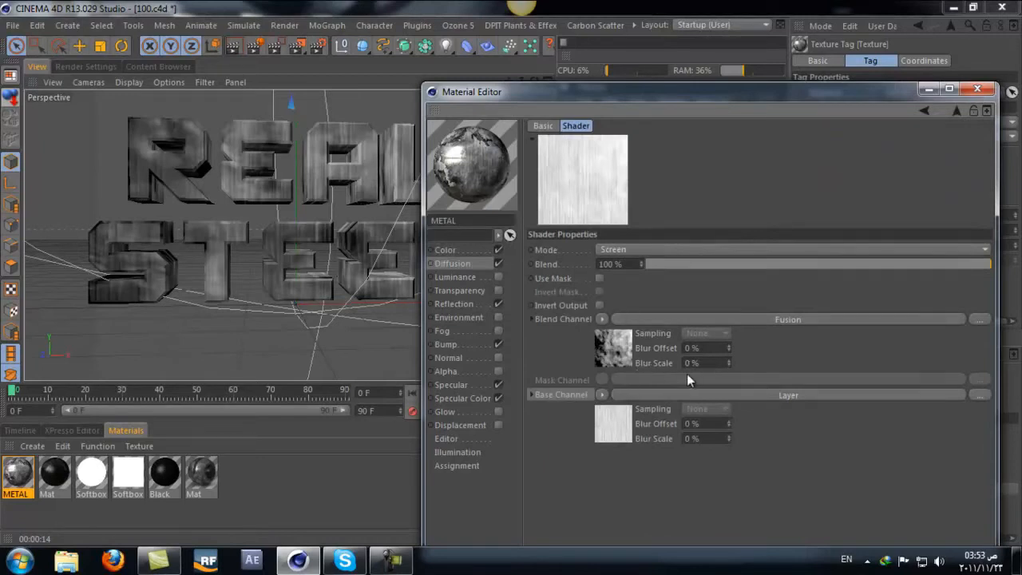
click(472, 267)
click(628, 239)
click(599, 279)
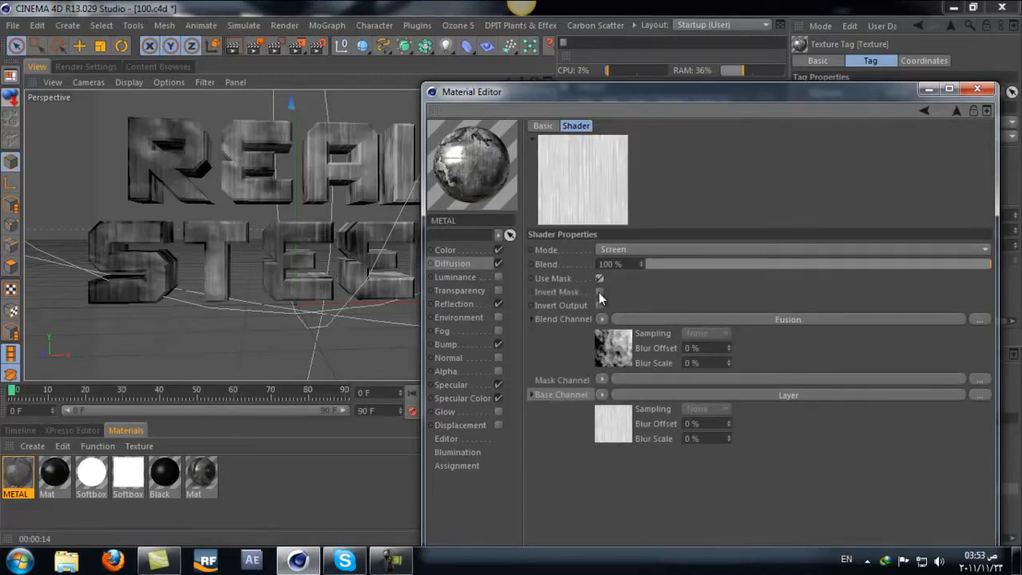
click(601, 380)
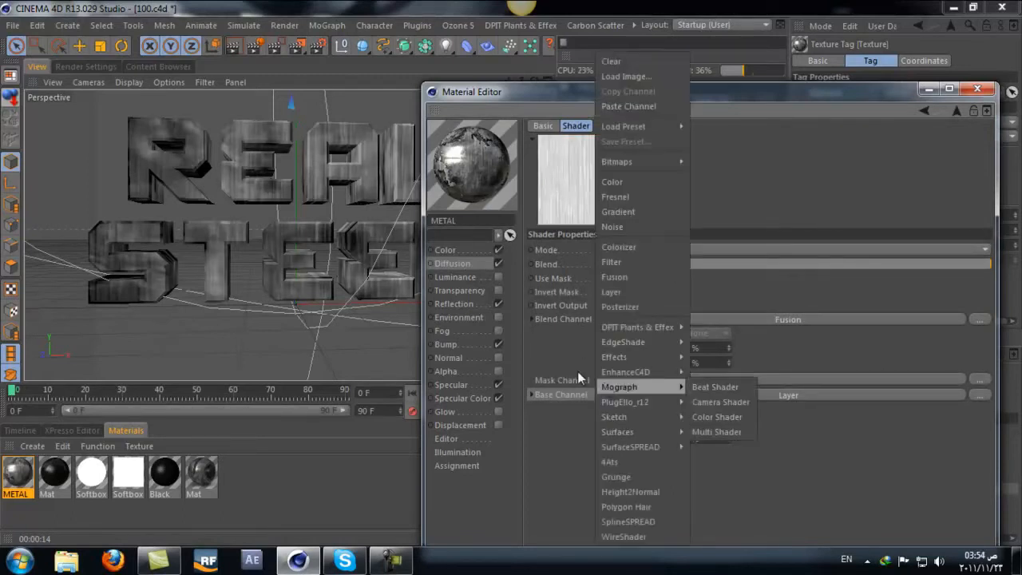
click(577, 371)
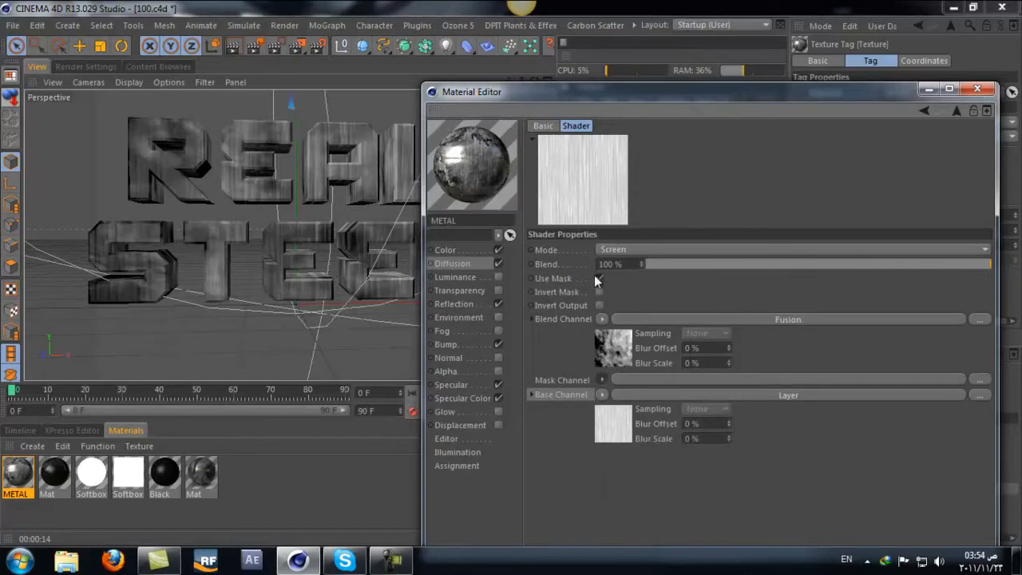
click(603, 380)
click(618, 212)
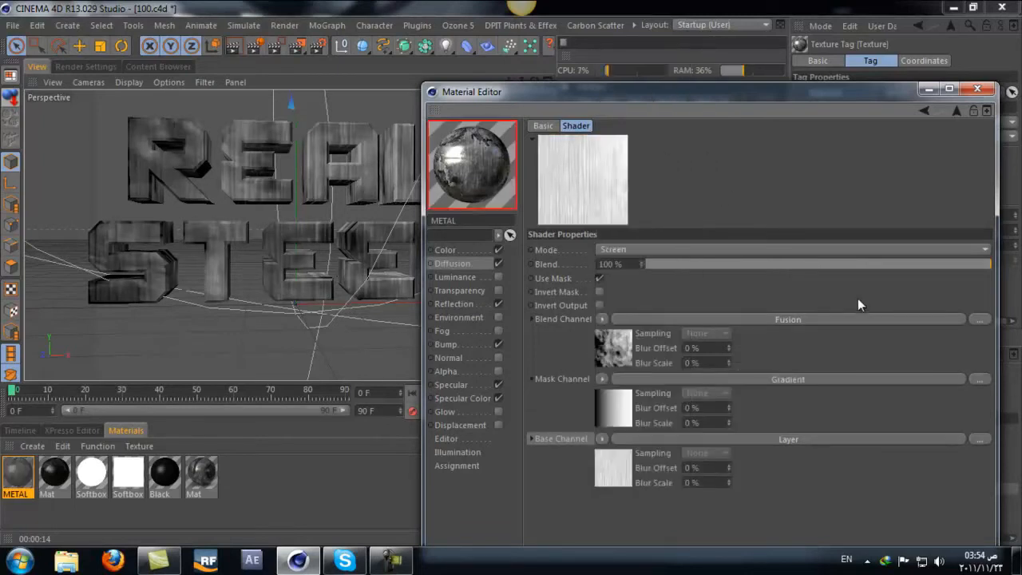
Step: Set the mask gradient to 2D - Box with 100% Turbulence and shift its midpoint toward the white end
click(802, 384)
click(723, 274)
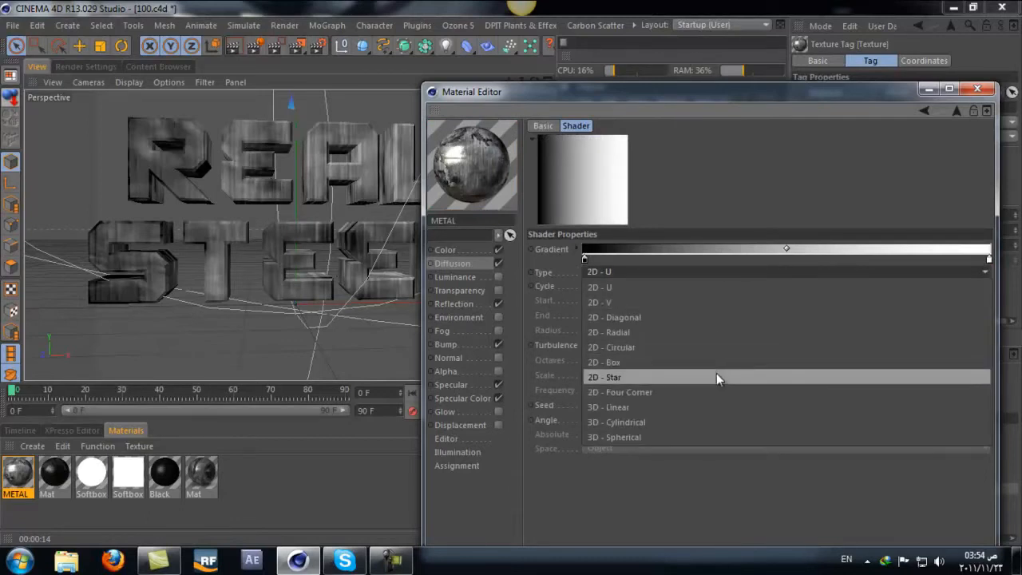
click(702, 362)
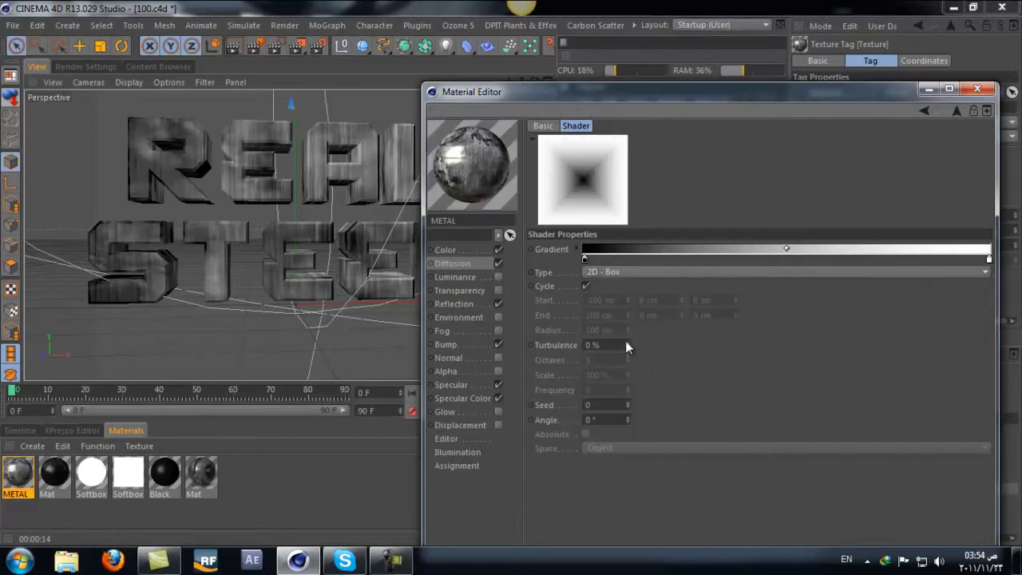
drag(627, 344, 628, 339)
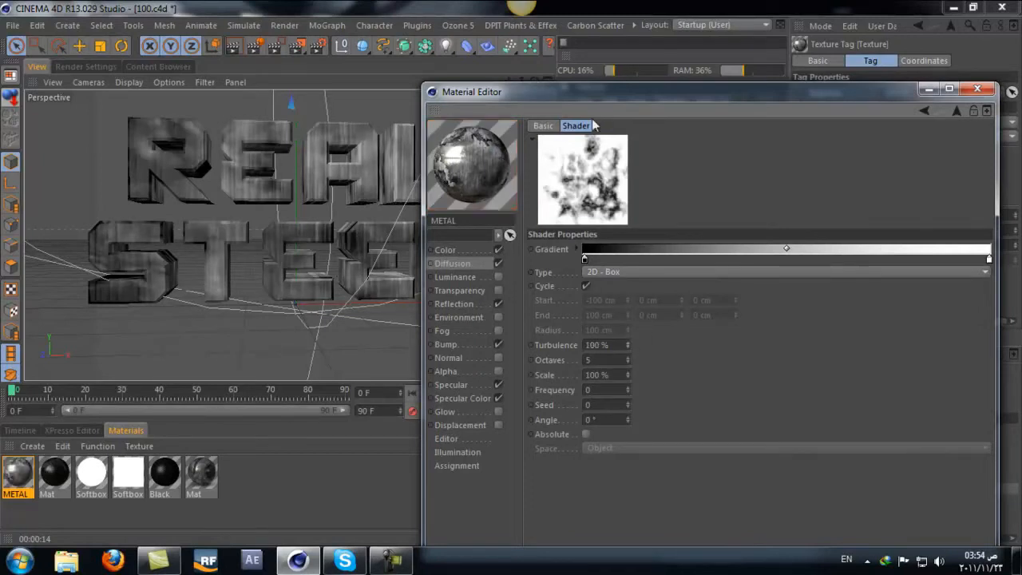
drag(787, 248, 891, 250)
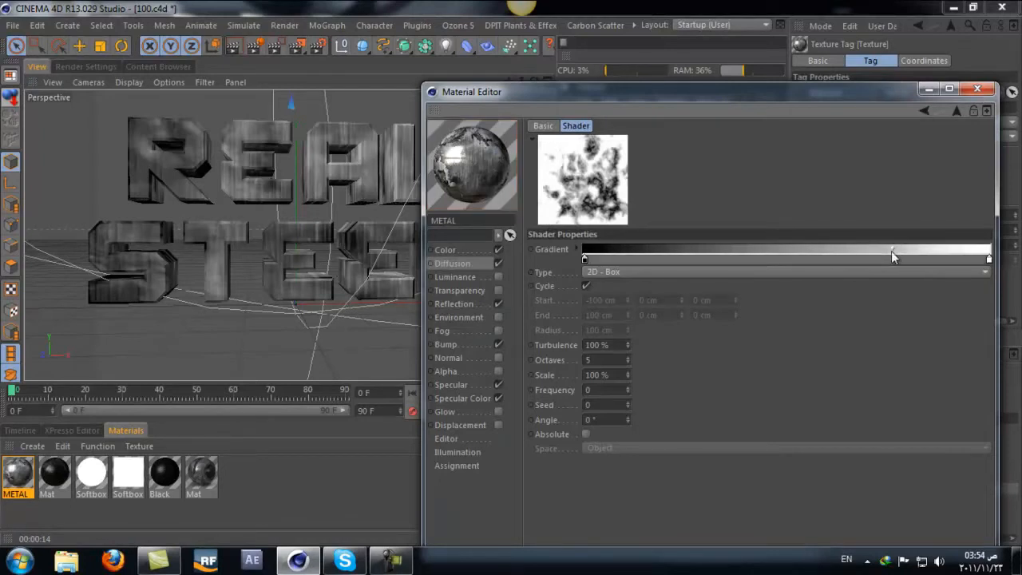
Step: In the Color channel's nested Fusion, lighten the Blend Channel gradient's black knot to gray and shift the midpoint toward white
click(464, 247)
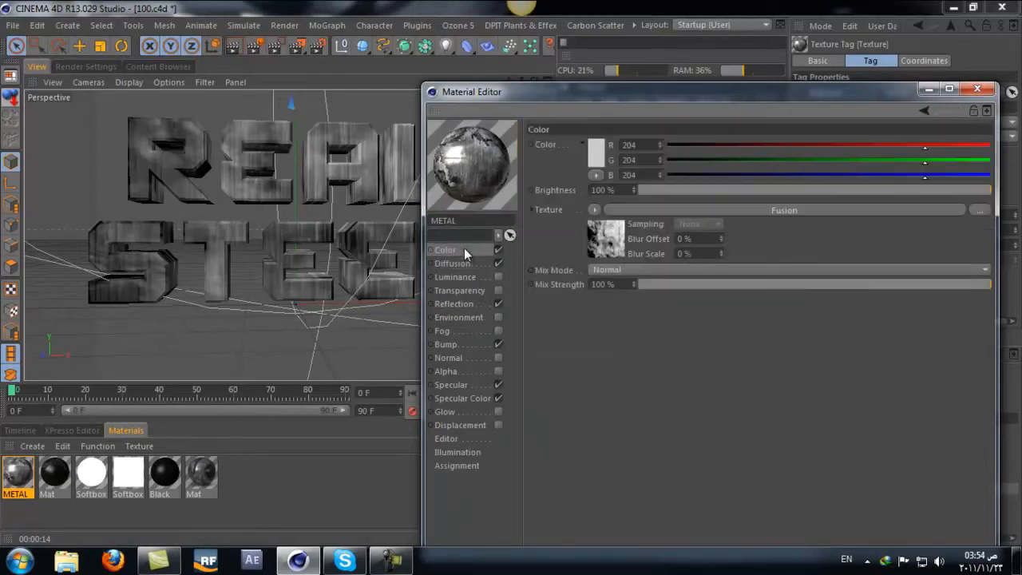
click(817, 214)
click(677, 319)
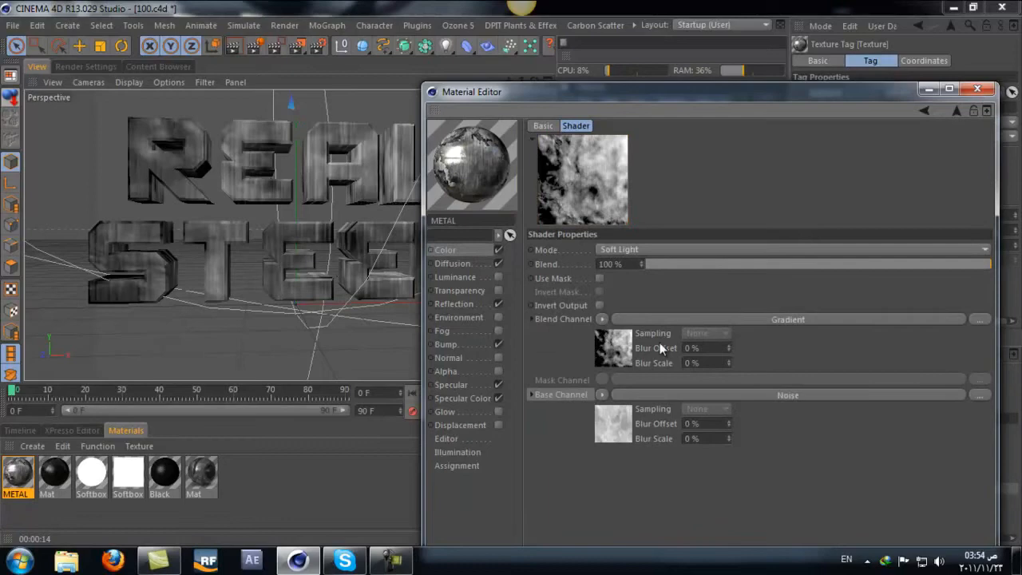
click(700, 319)
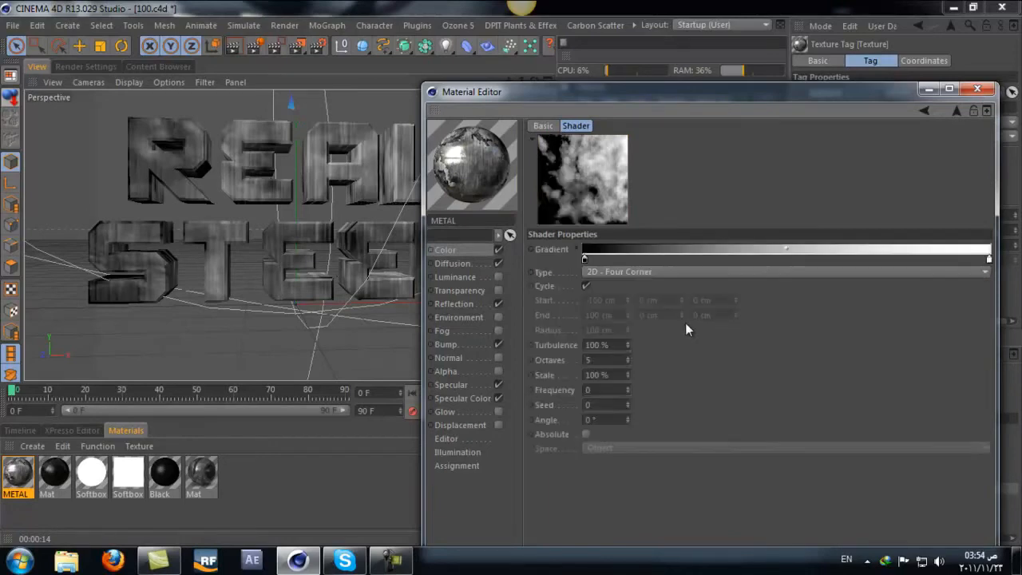
double_click(585, 260)
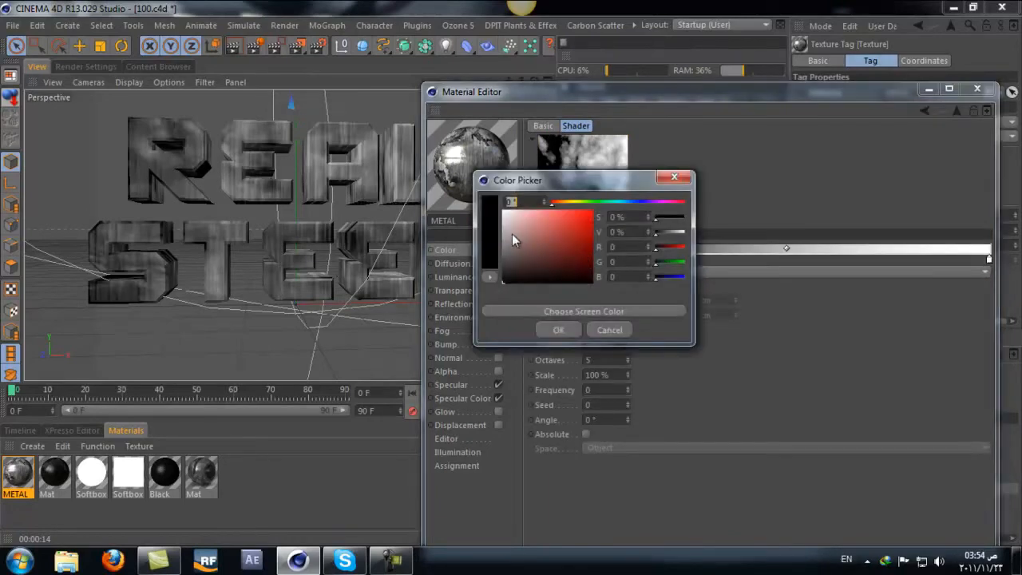
click(511, 239)
click(571, 327)
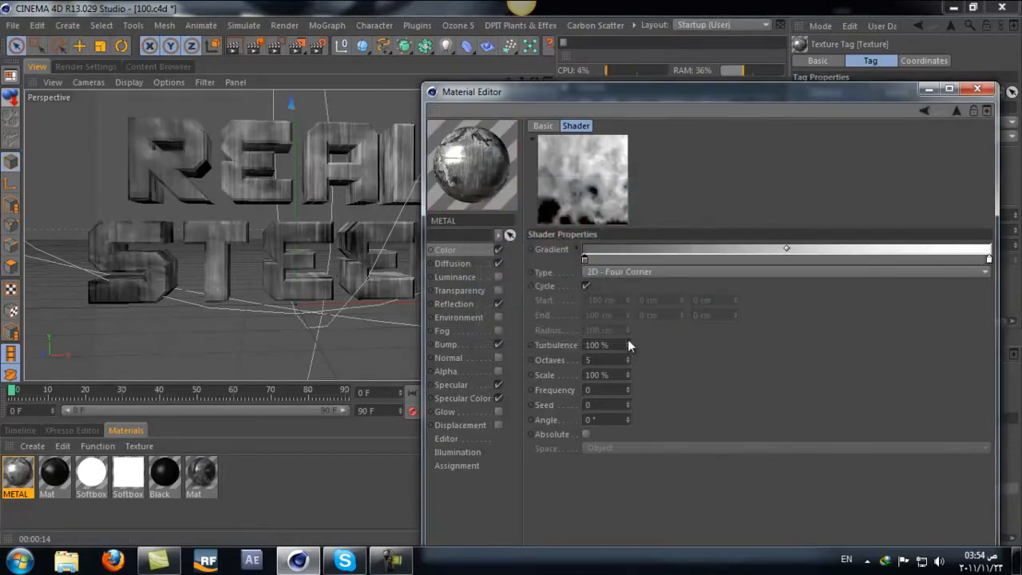
drag(787, 248, 910, 245)
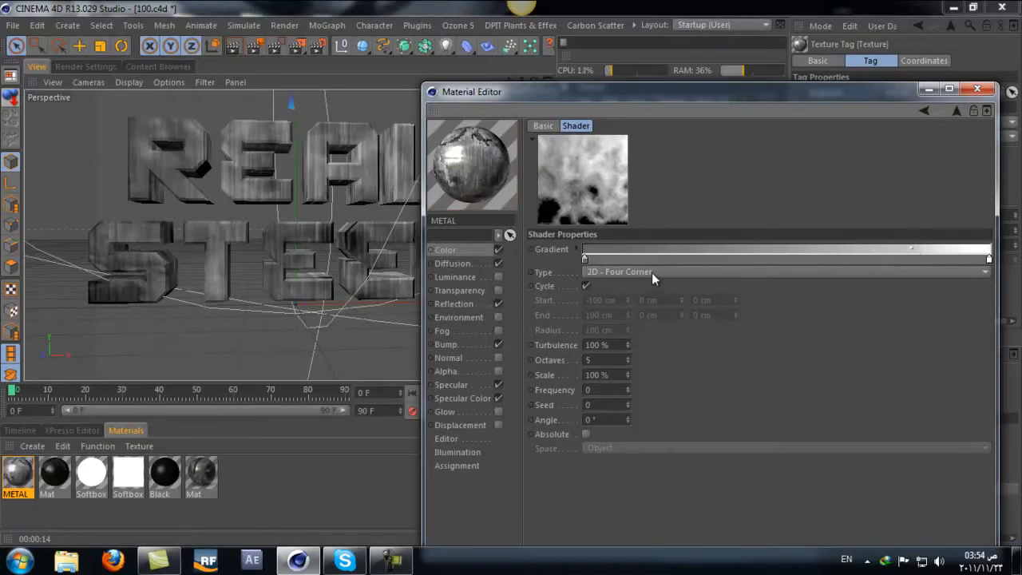
Step: Compare other types for this gradient, including 3D - Spherical, and settle on 2D - Star
scroll(652, 273, down, 2)
scroll(651, 272, down, 1)
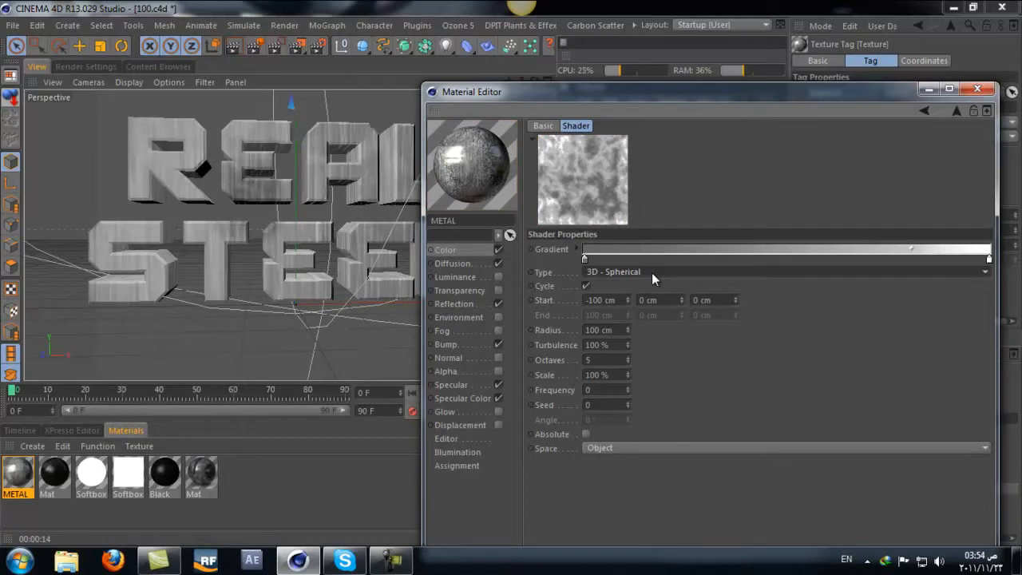
scroll(651, 272, up, 3)
scroll(652, 272, up, 2)
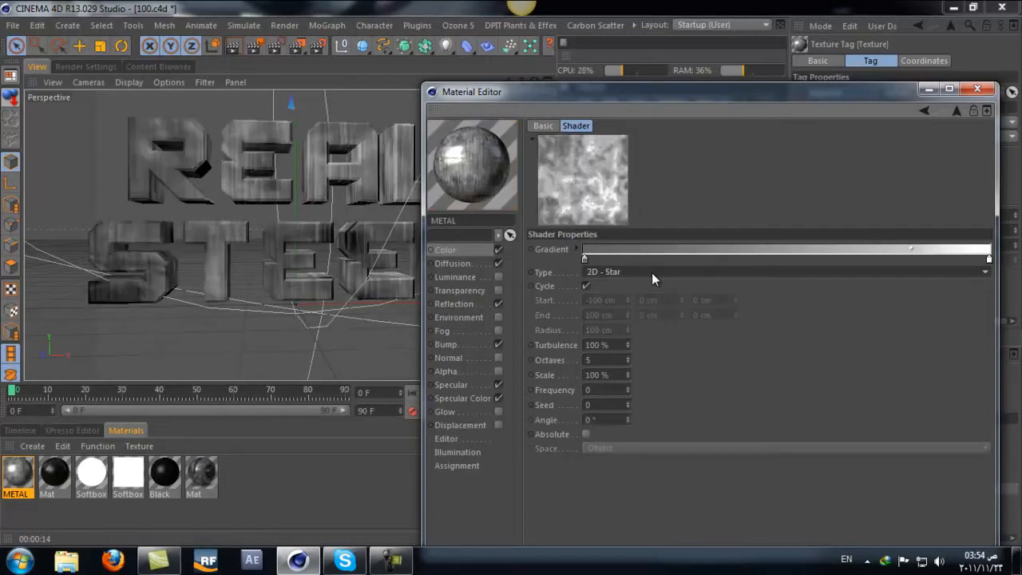
scroll(652, 272, down, 1)
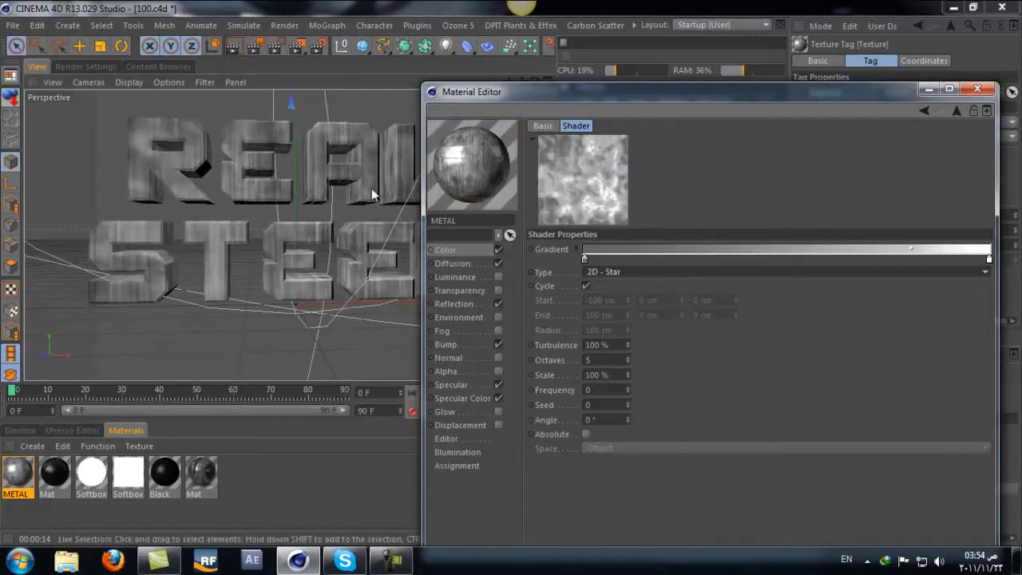
Step: Set the Color channel's color to RGB 72, 72, 72 with Mix Mode Multiply, and render the view
drag(475, 98, 626, 94)
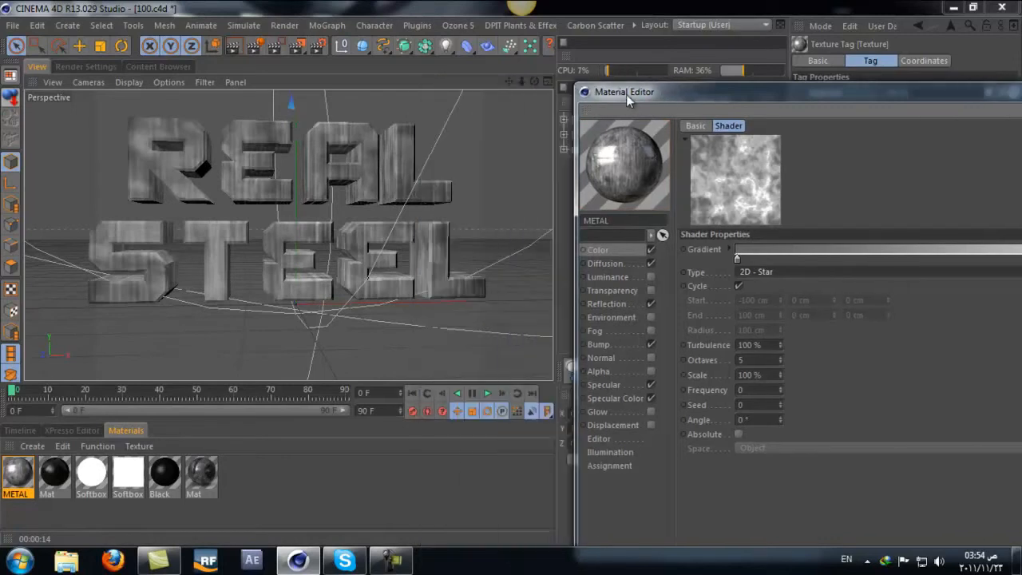
click(617, 243)
drag(780, 93, 715, 95)
click(691, 152)
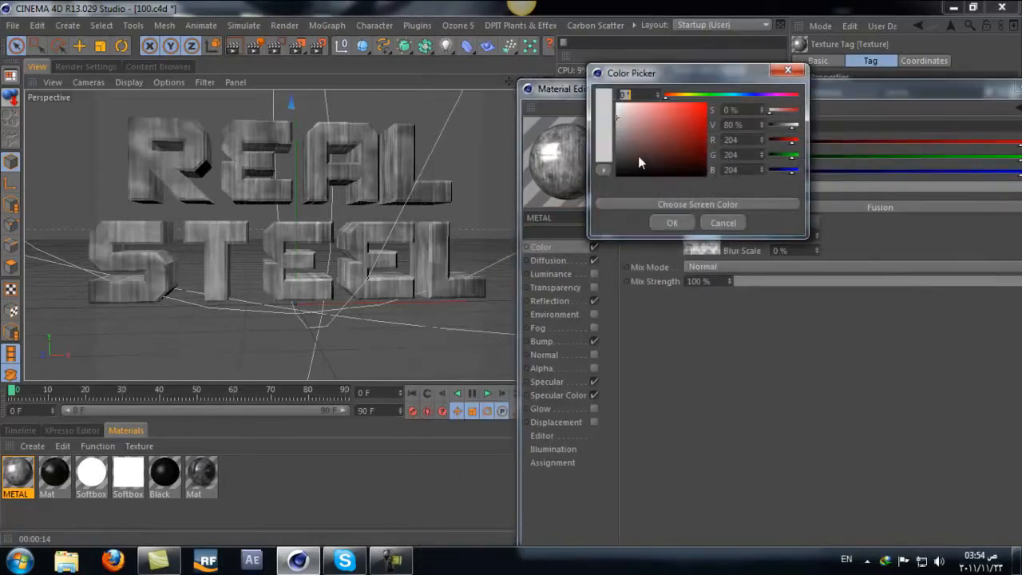
drag(638, 156, 575, 155)
click(674, 223)
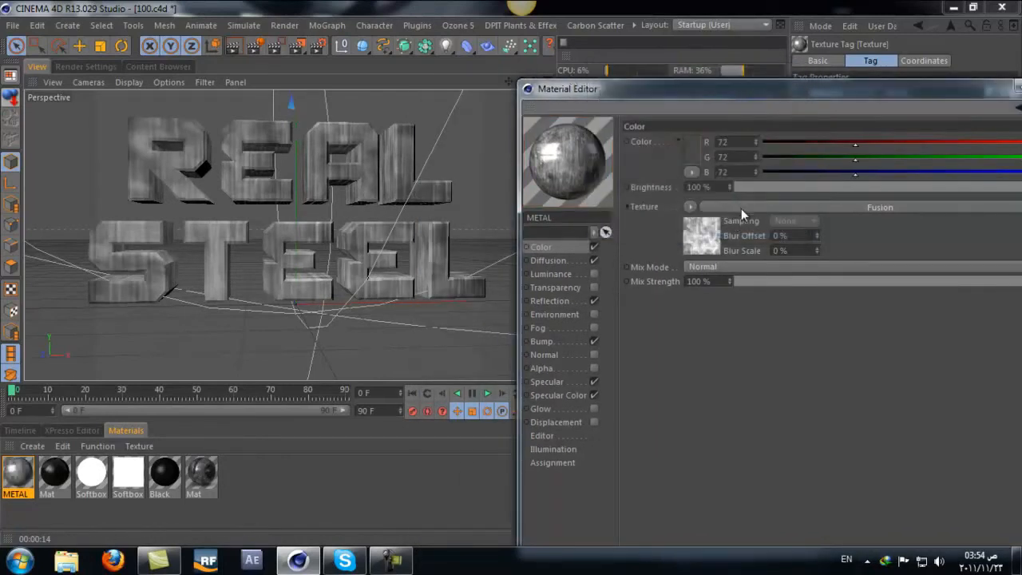
click(770, 268)
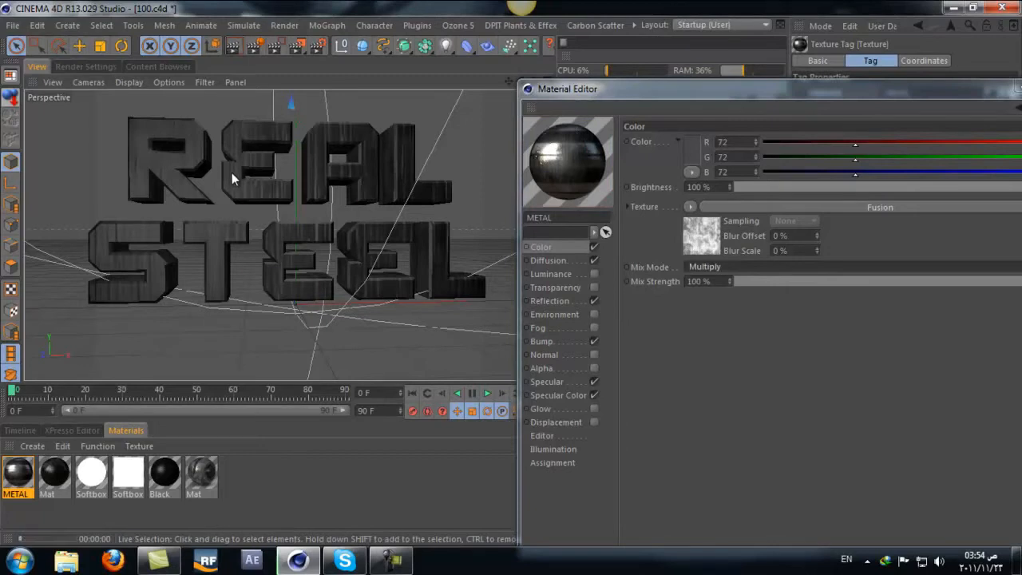
key(ctrl+r)
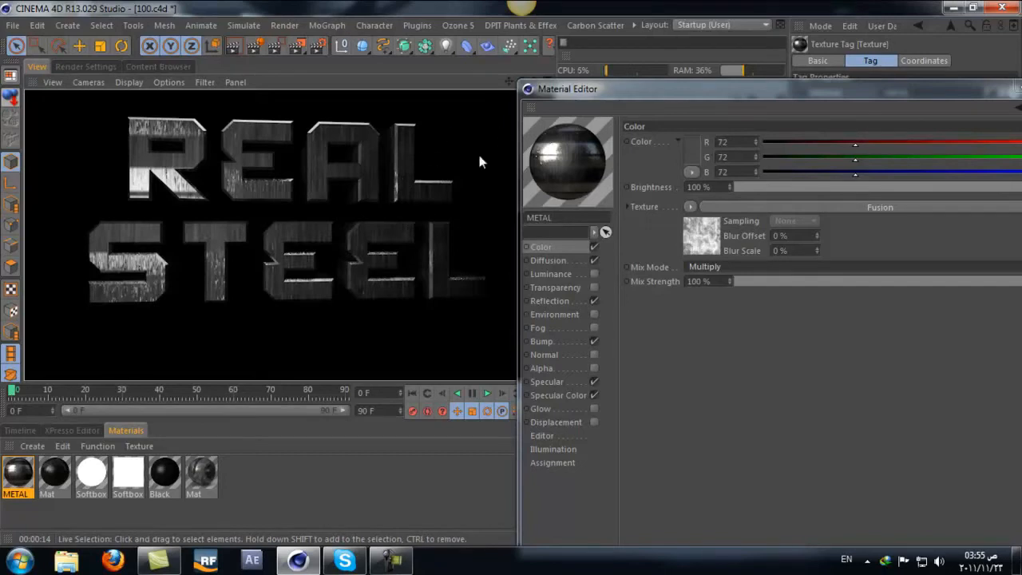
Step: Copy the Layer shader from the Specular Color channel and paste it over the Reflection channel's Tiler texture
click(559, 260)
click(562, 397)
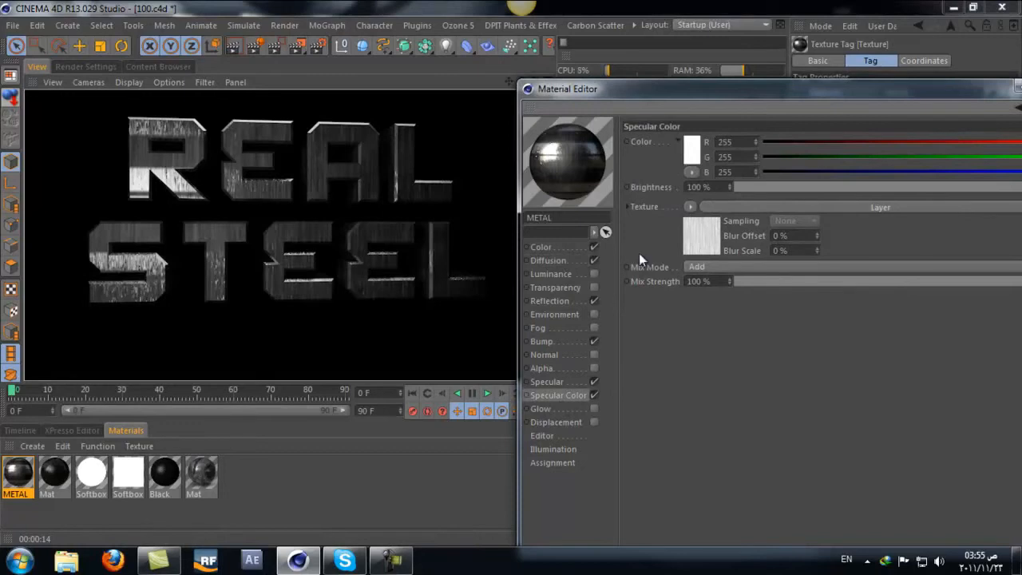
click(690, 207)
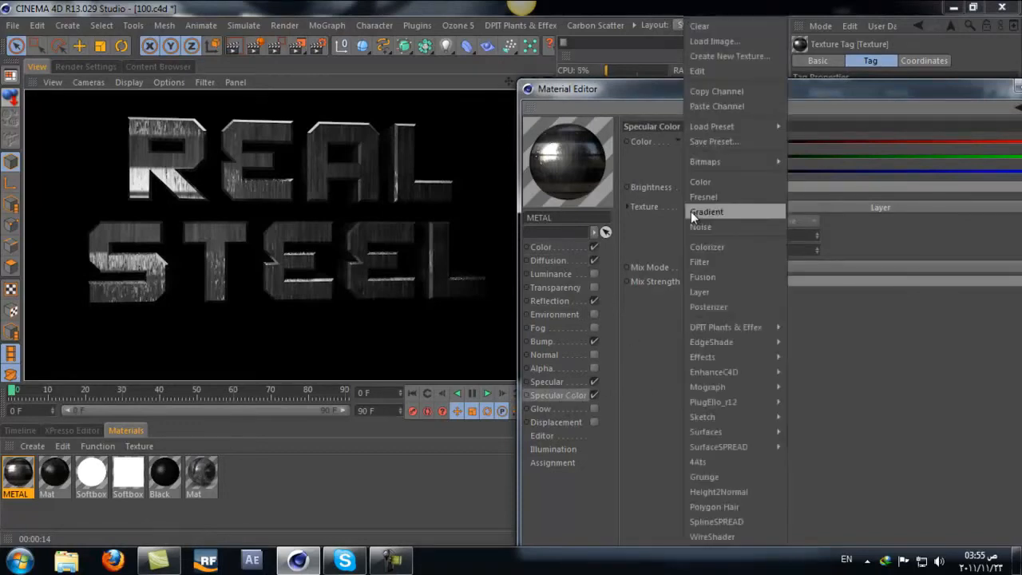
click(700, 90)
click(549, 301)
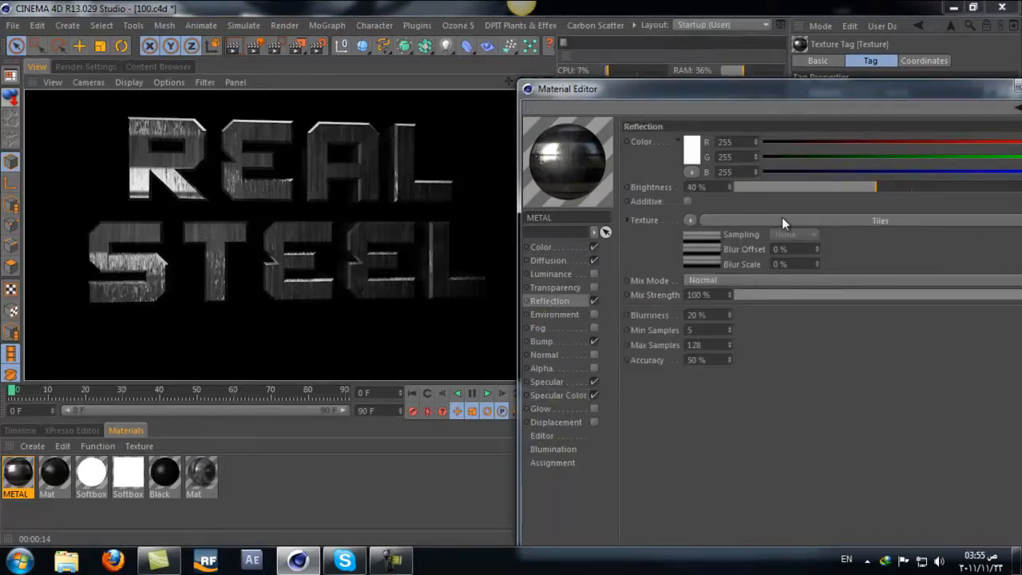
click(689, 219)
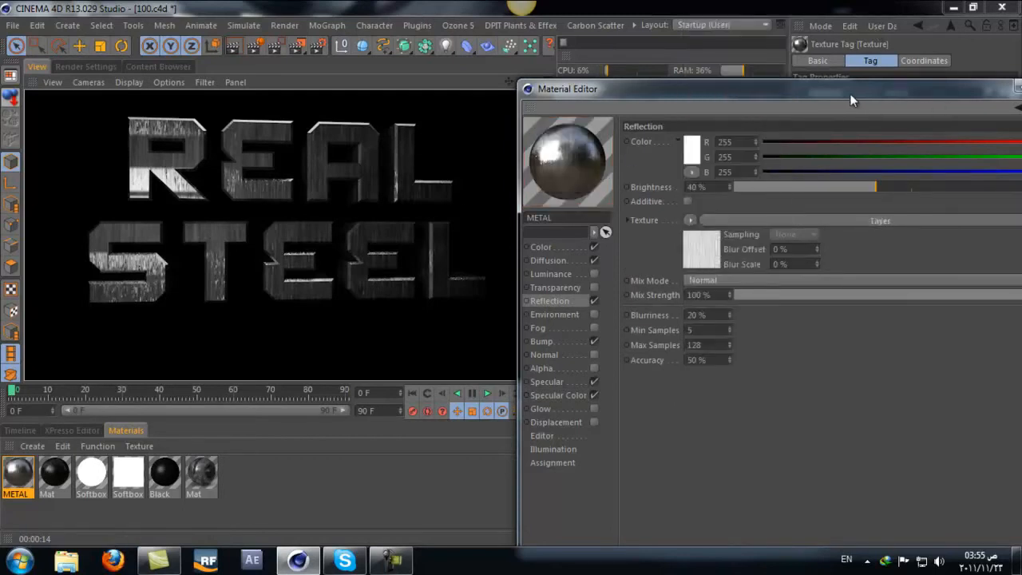
Step: Set the Reflection channel's Mix Strength to 50% and Brightness to 18%, and render the view
drag(848, 92, 819, 88)
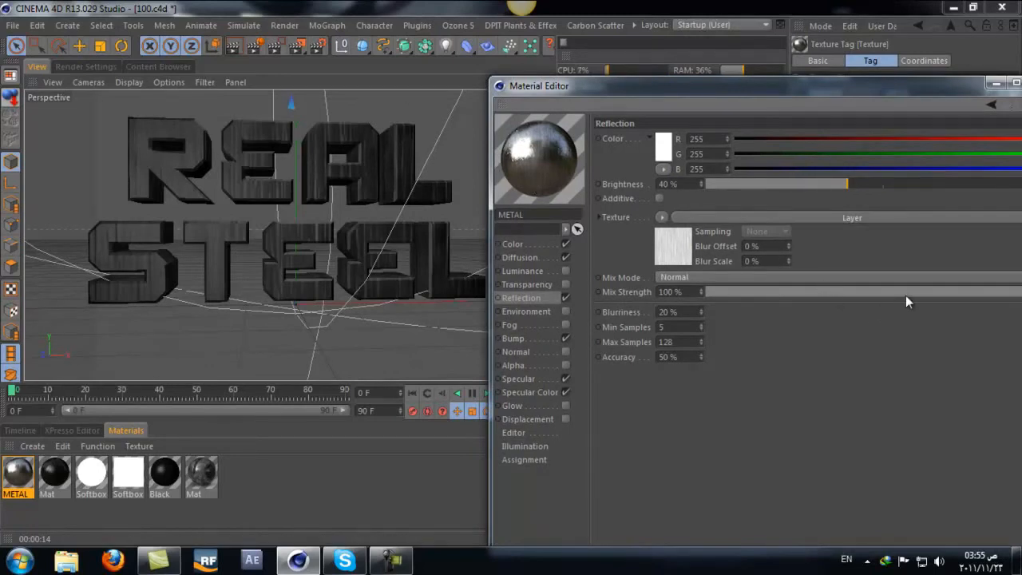
mouse_move(905, 295)
mouse_down()
mouse_move(915, 292)
mouse_move(887, 305)
mouse_move(885, 297)
mouse_up()
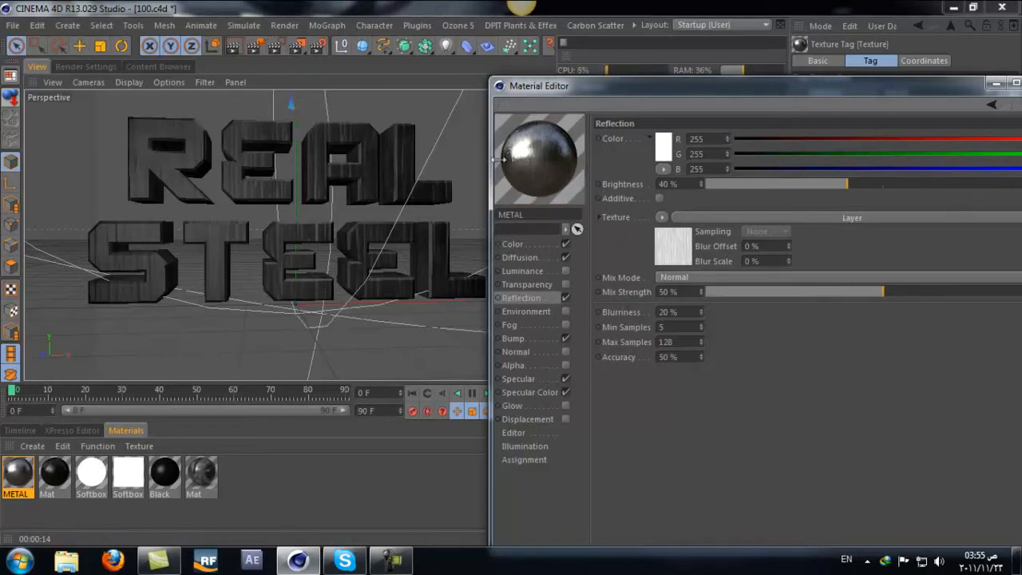
drag(804, 185, 767, 186)
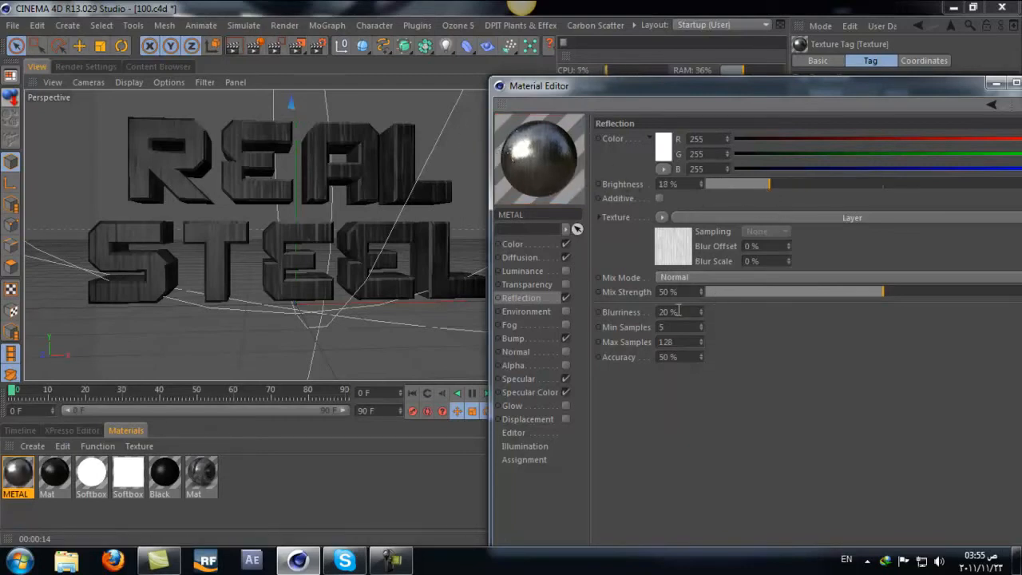
click(232, 46)
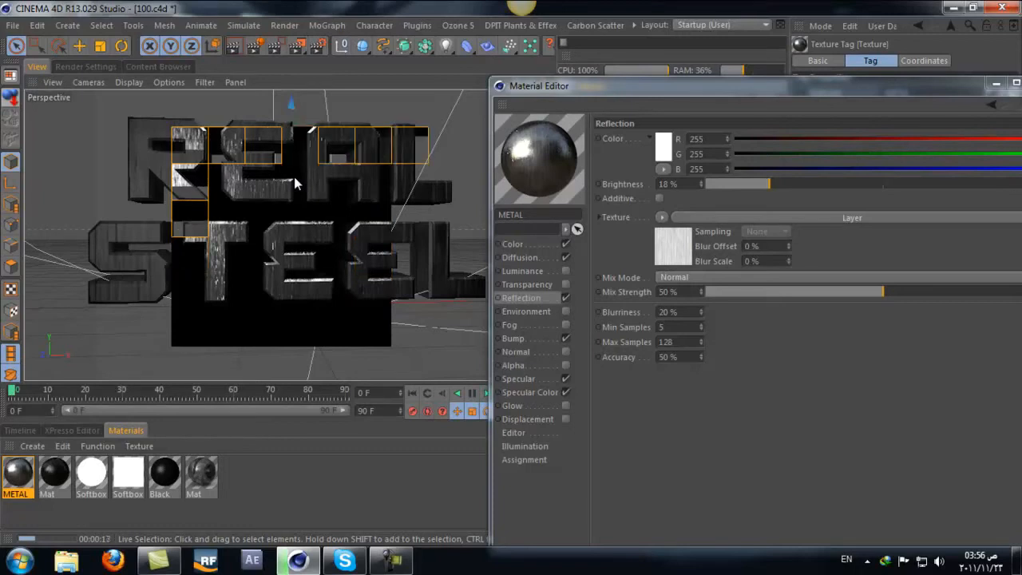
Step: Set the Bump channel's Strength to -30% and move the Material Editor off the viewport
click(525, 339)
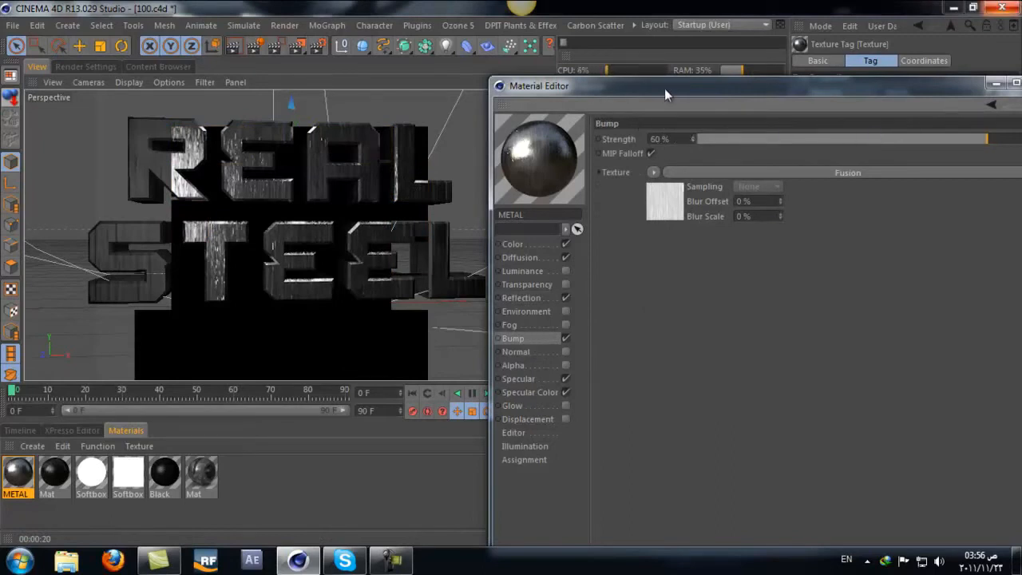
drag(665, 89, 588, 97)
mouse_move(754, 135)
mouse_down()
mouse_move(769, 136)
mouse_move(739, 138)
mouse_up()
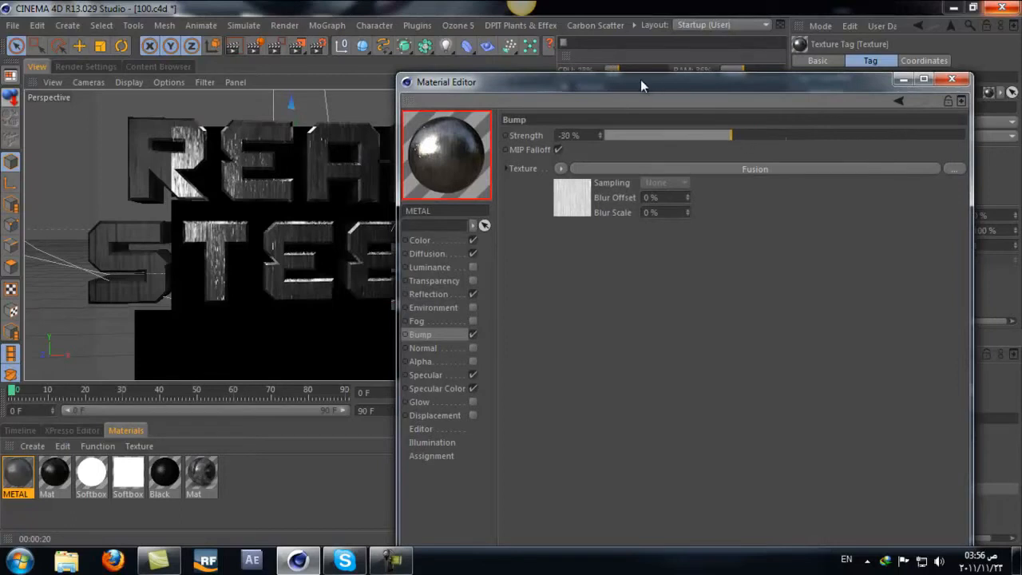
drag(698, 78, 869, 56)
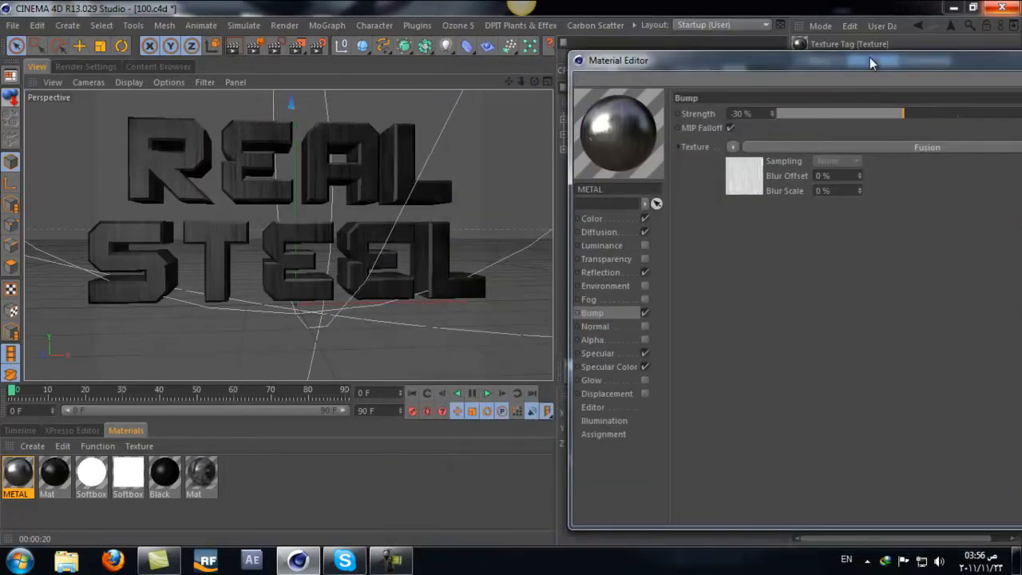
Step: Render a region covering most of the REAL STEEL text
click(277, 46)
drag(440, 119, 24, 350)
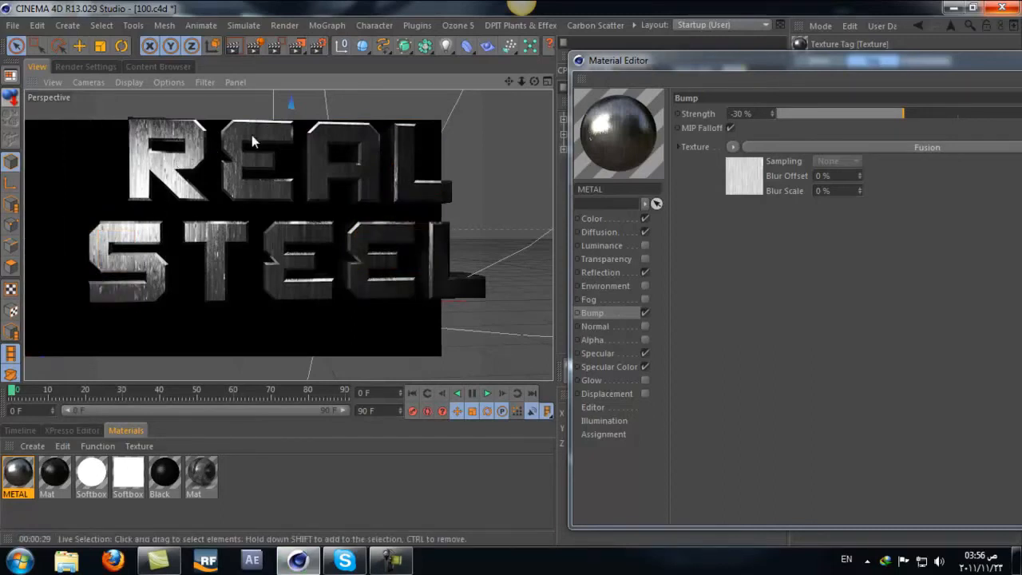
Step: Wrap the Color channel's Fusion texture in a Colorizer shader and open the Colorizer's properties
click(592, 219)
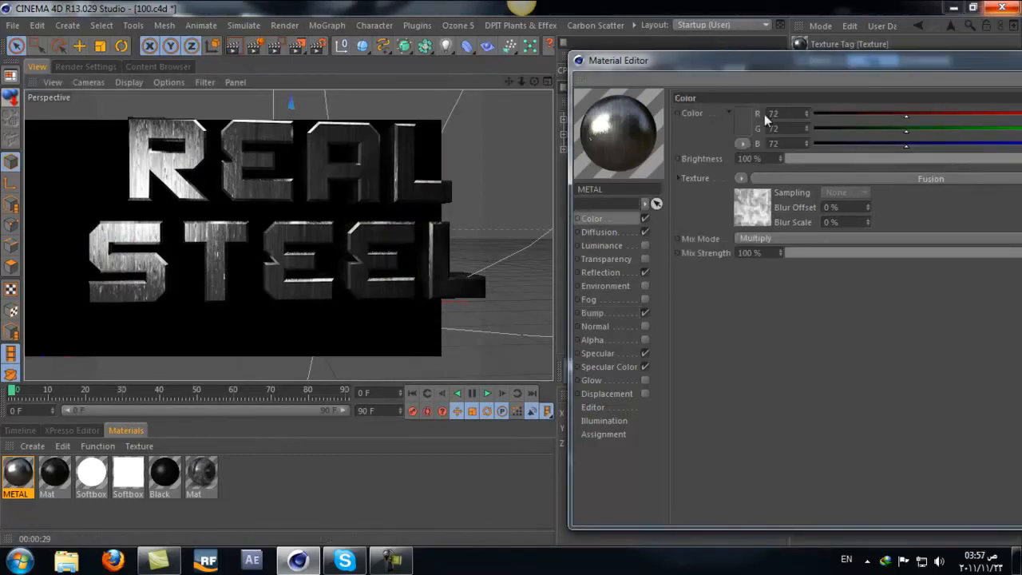
drag(700, 64, 495, 47)
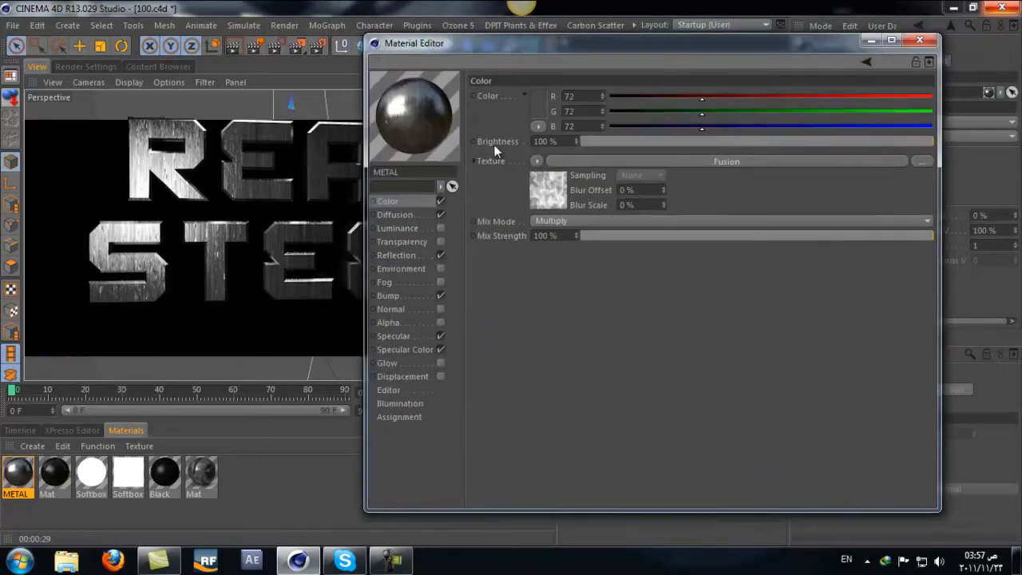
click(536, 161)
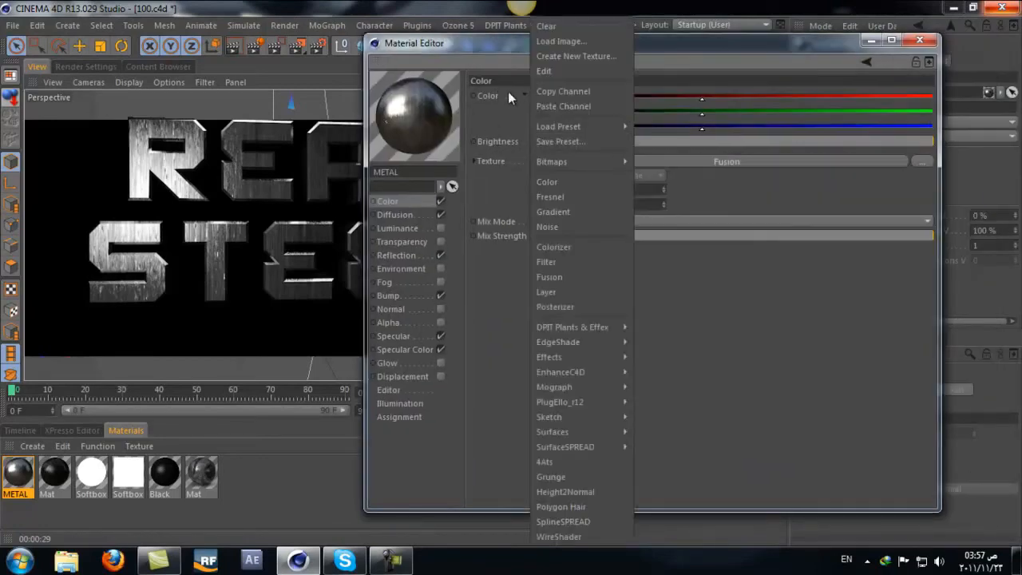
click(539, 229)
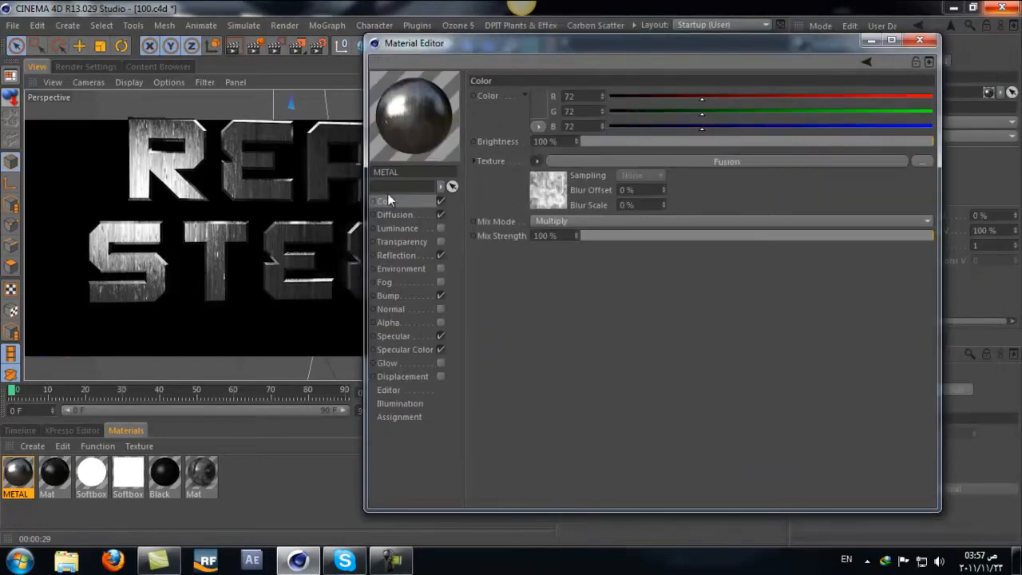
click(542, 159)
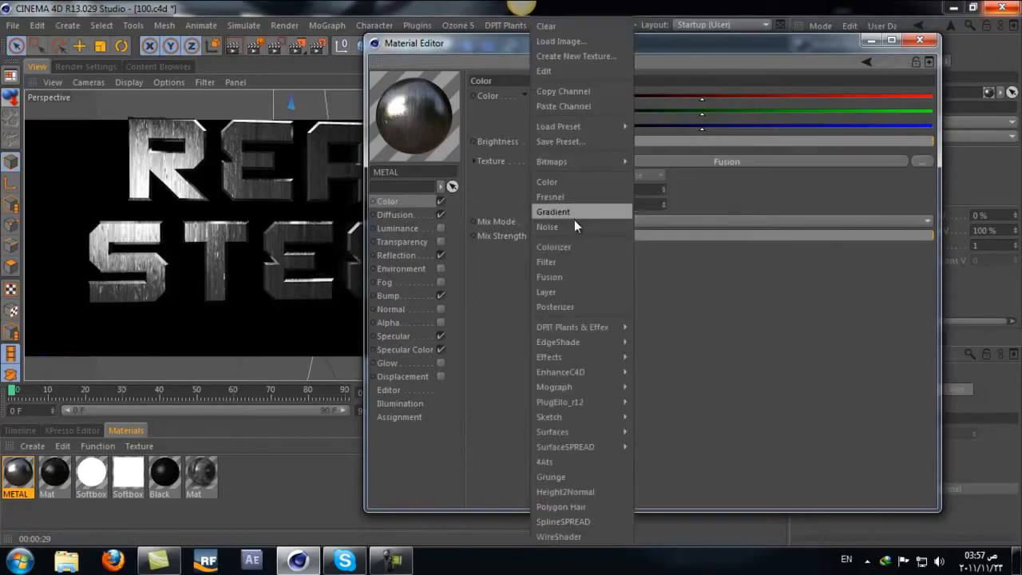
click(576, 245)
click(746, 157)
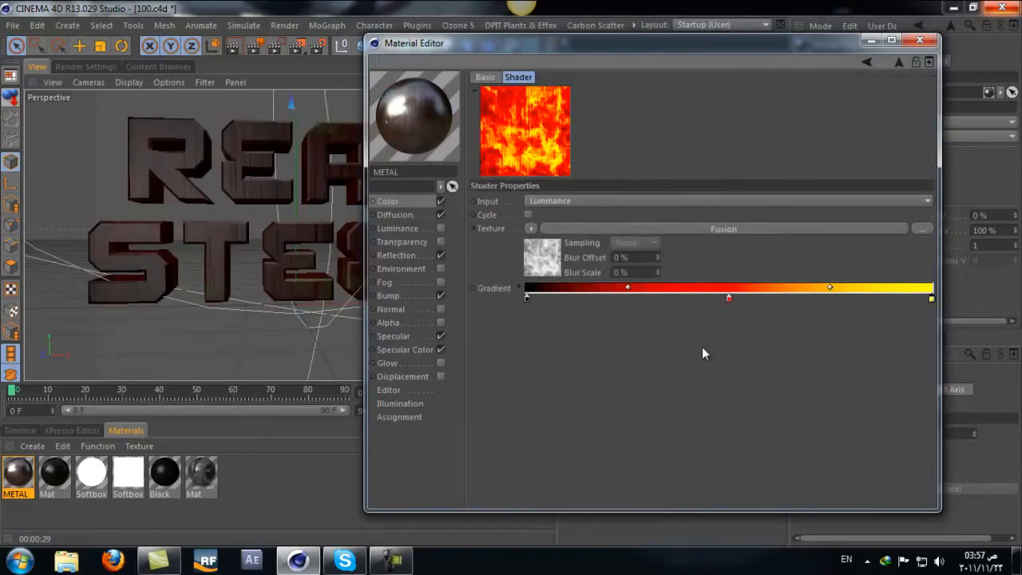
Step: Recolor the gradient's middle red knot to dark brown RGB 33, 29, 27 and shift it to about 40% along the gradient
double_click(728, 299)
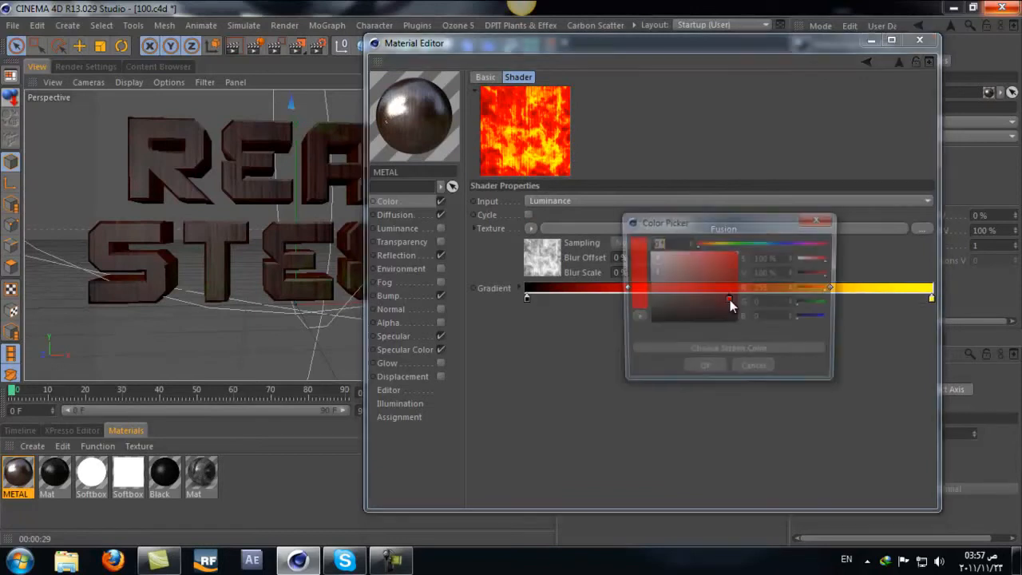
click(724, 245)
drag(662, 281, 671, 301)
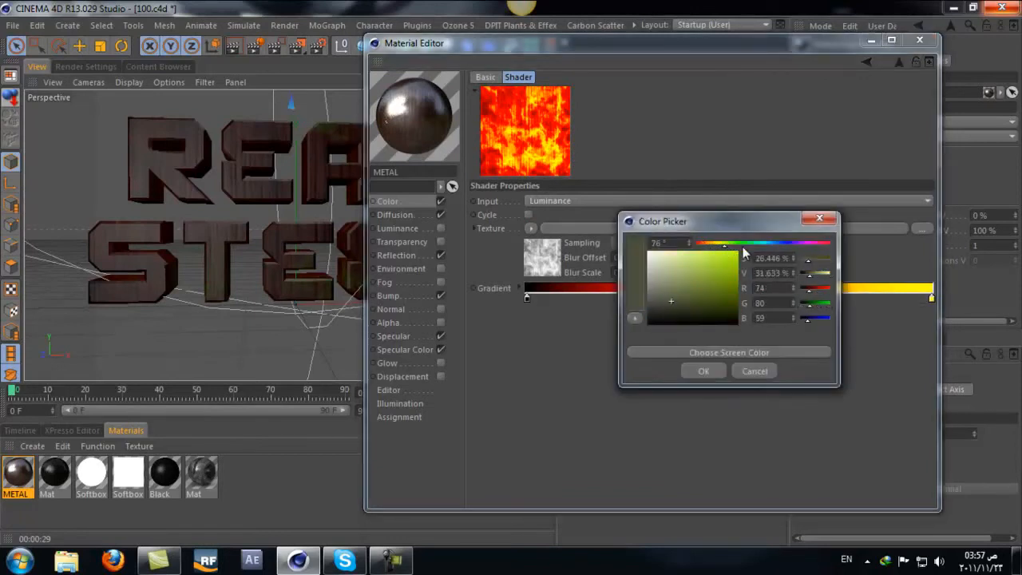
click(702, 244)
click(667, 296)
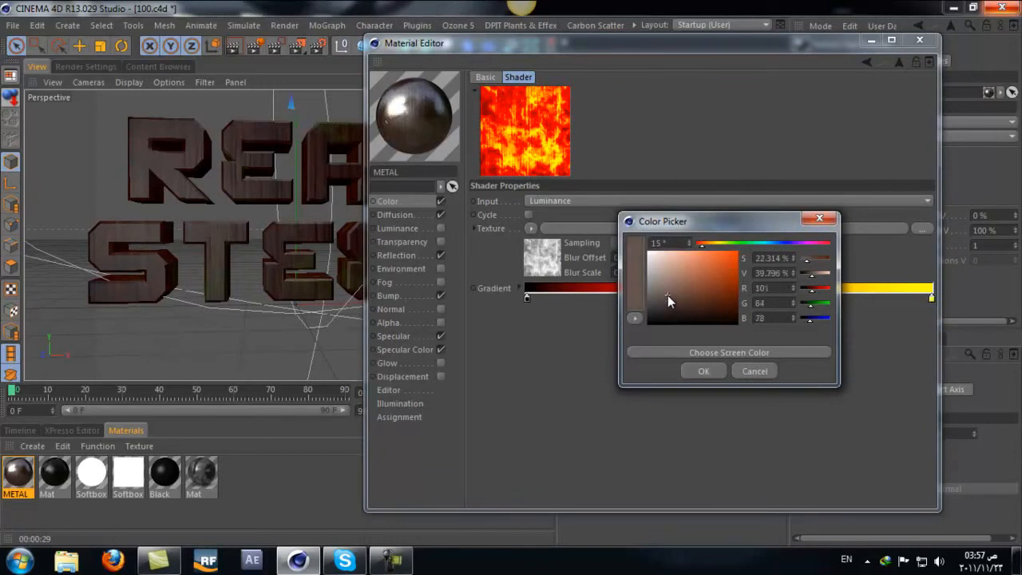
drag(667, 294, 662, 314)
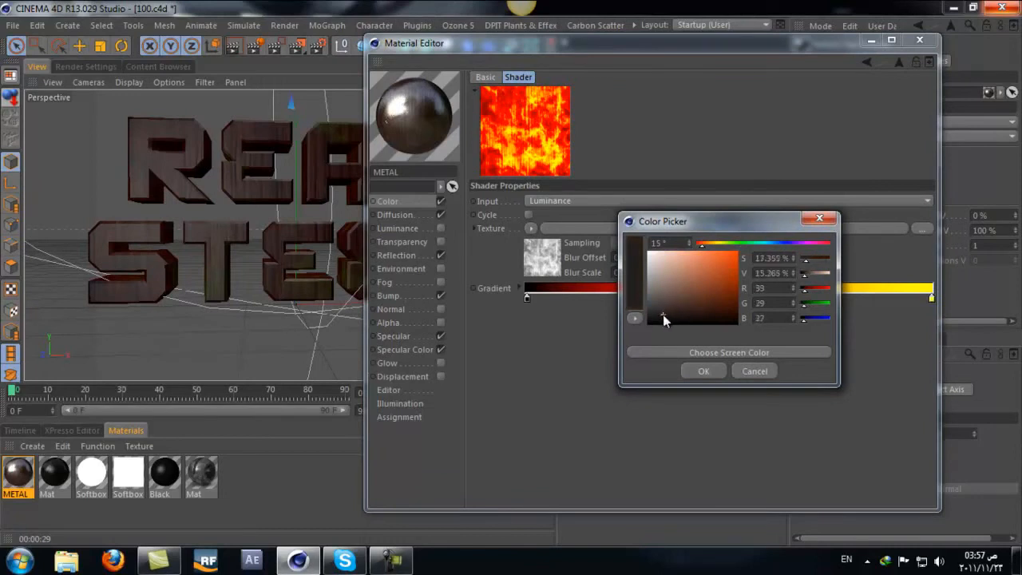
click(702, 370)
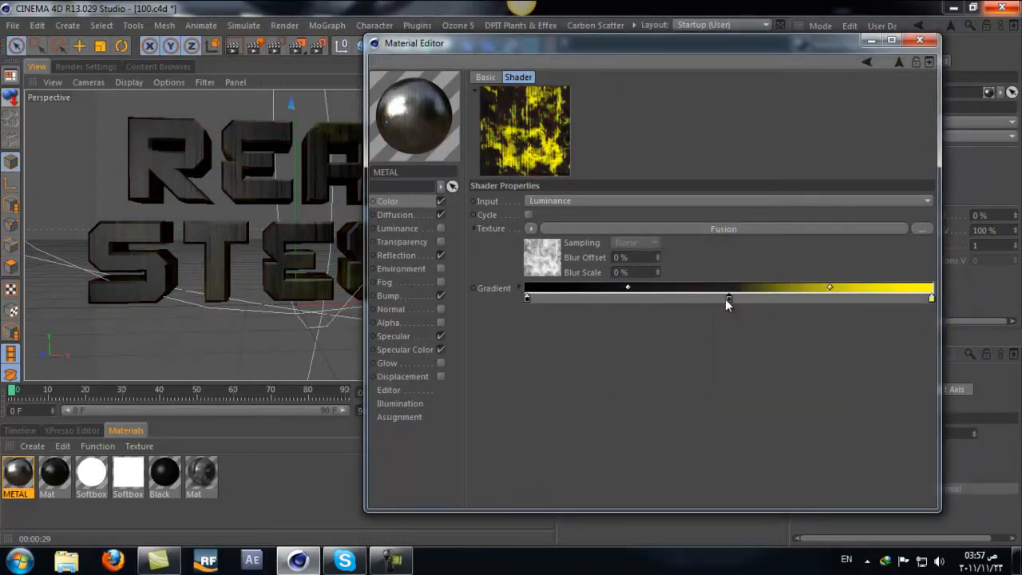
drag(726, 300, 689, 297)
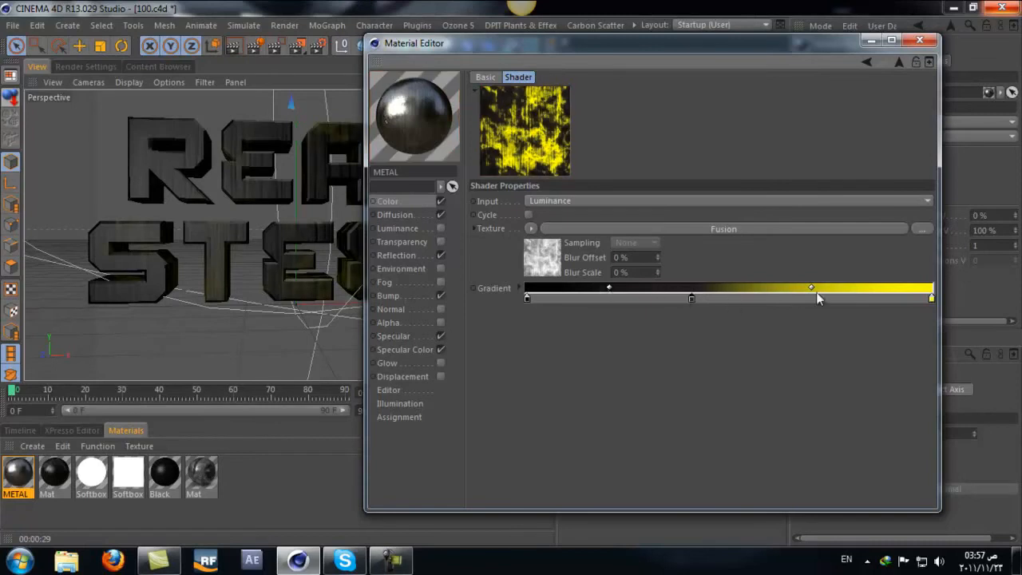
Step: Set the Colorizer gradient's yellow end knot to brown RGB 106, 93, 76
drag(423, 45, 496, 45)
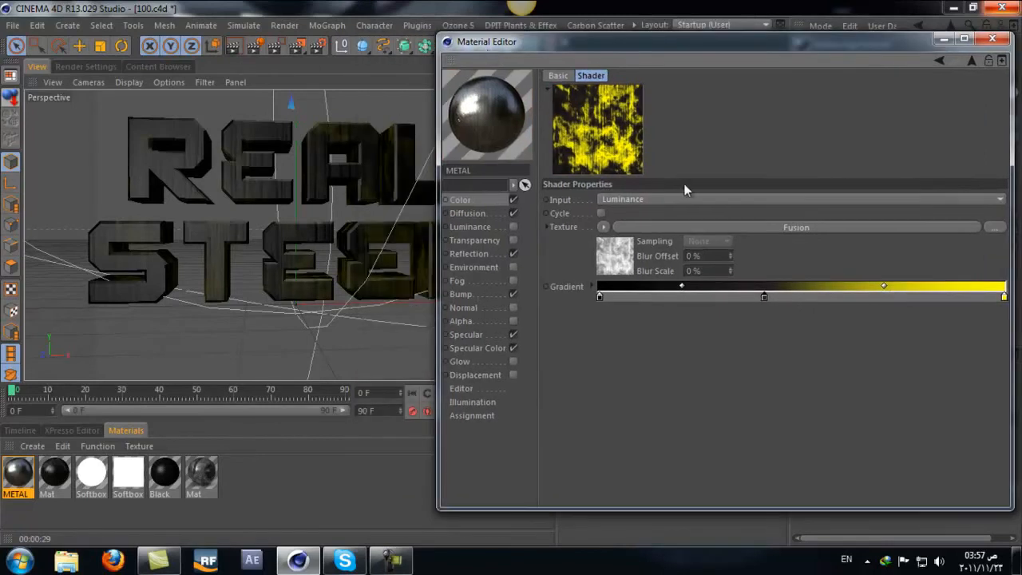
double_click(1004, 297)
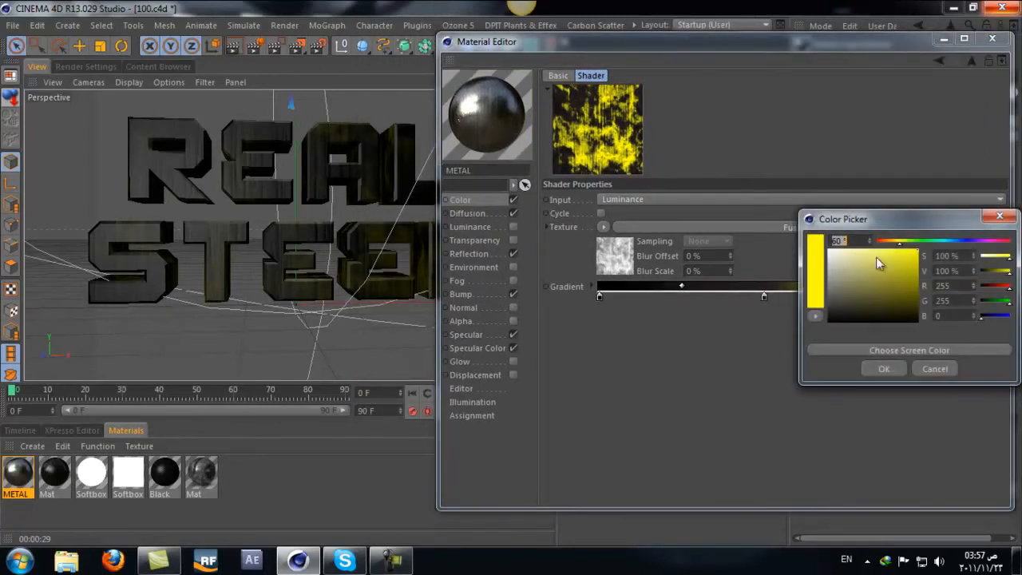
drag(880, 242, 889, 240)
click(852, 292)
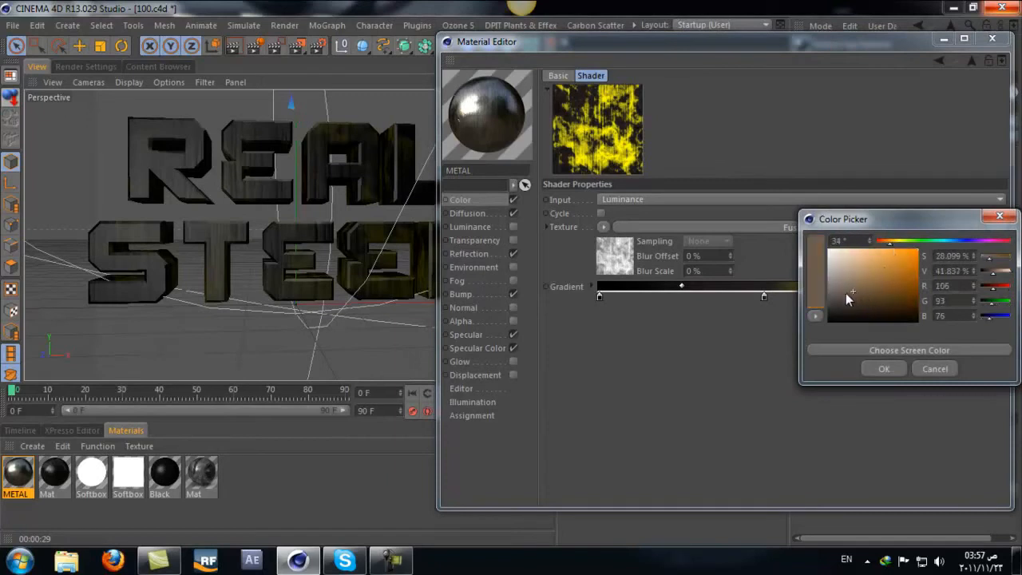
click(872, 363)
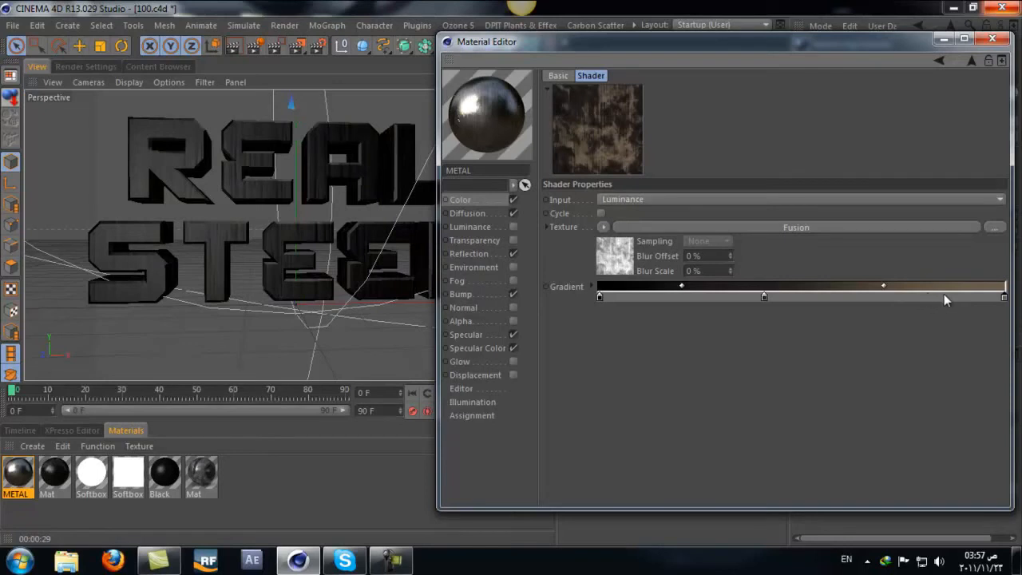
Step: Add a gradient knot at about 80% and shift the blend midpoint before it close to the knot
double_click(921, 297)
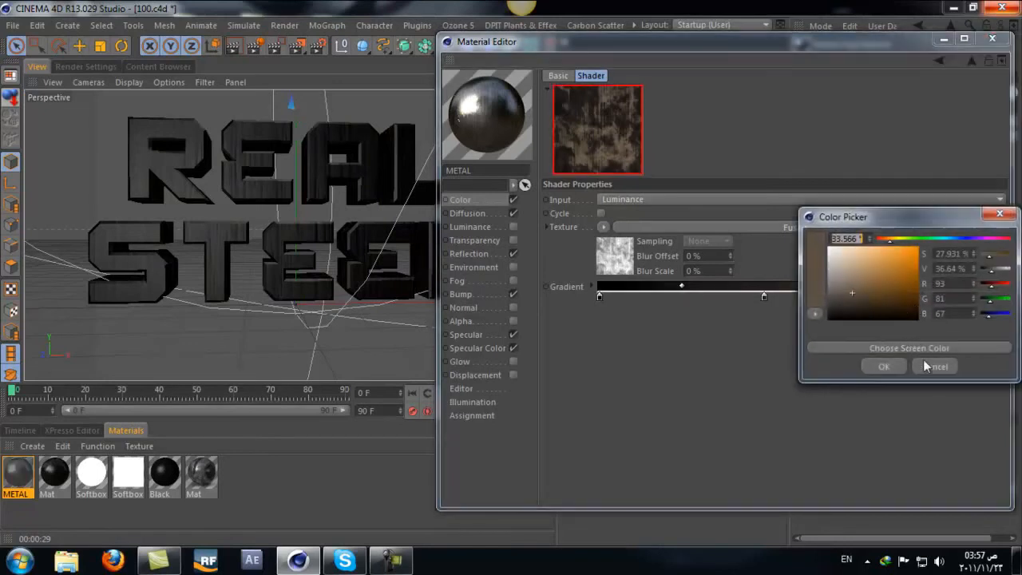
click(924, 366)
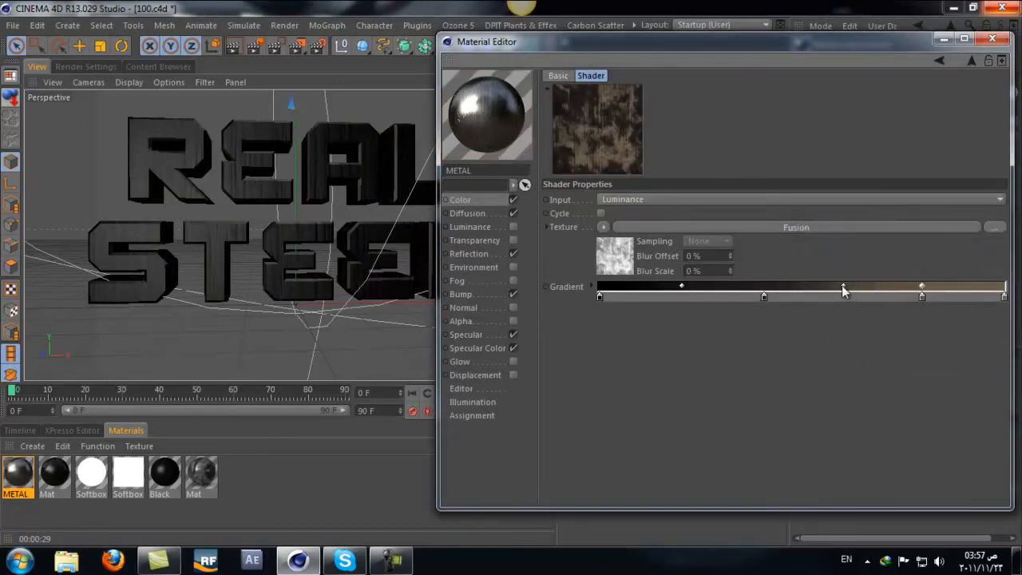
drag(842, 286, 917, 285)
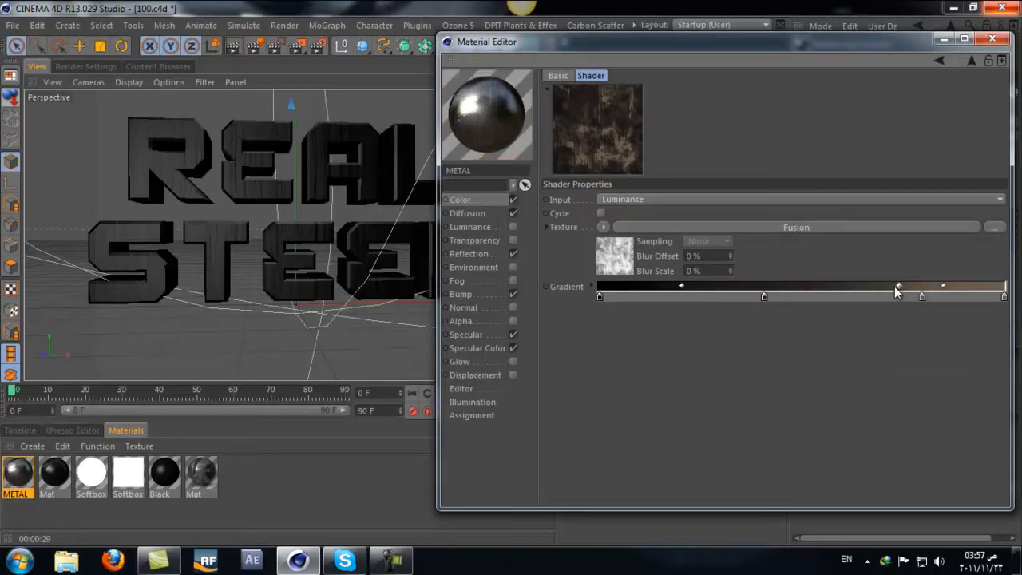
click(926, 297)
drag(925, 297, 929, 332)
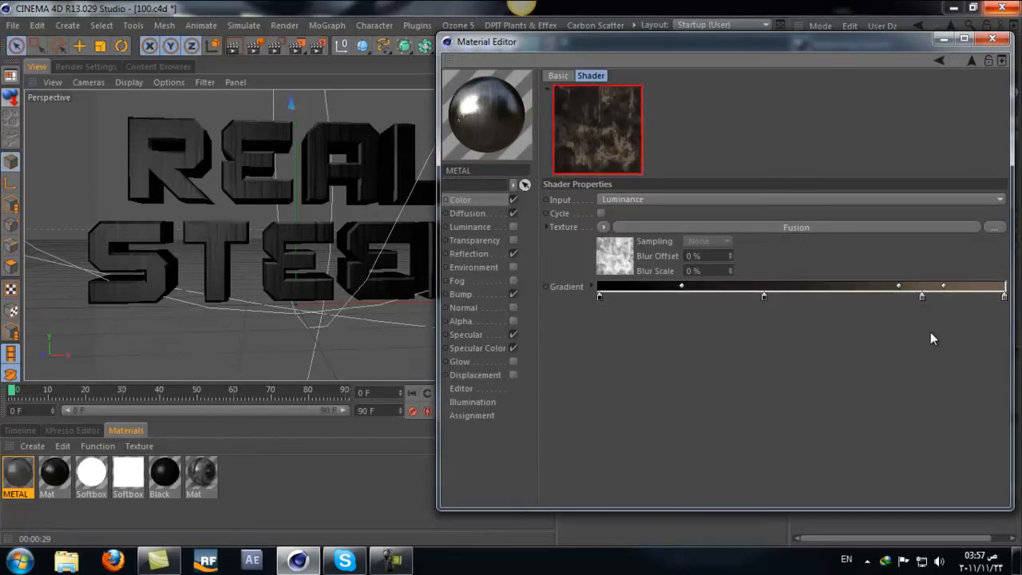
Step: Brighten the gradient knot at about 80% to near-white and render a region of the REAL STEEL text
double_click(922, 296)
drag(874, 257, 838, 254)
click(883, 368)
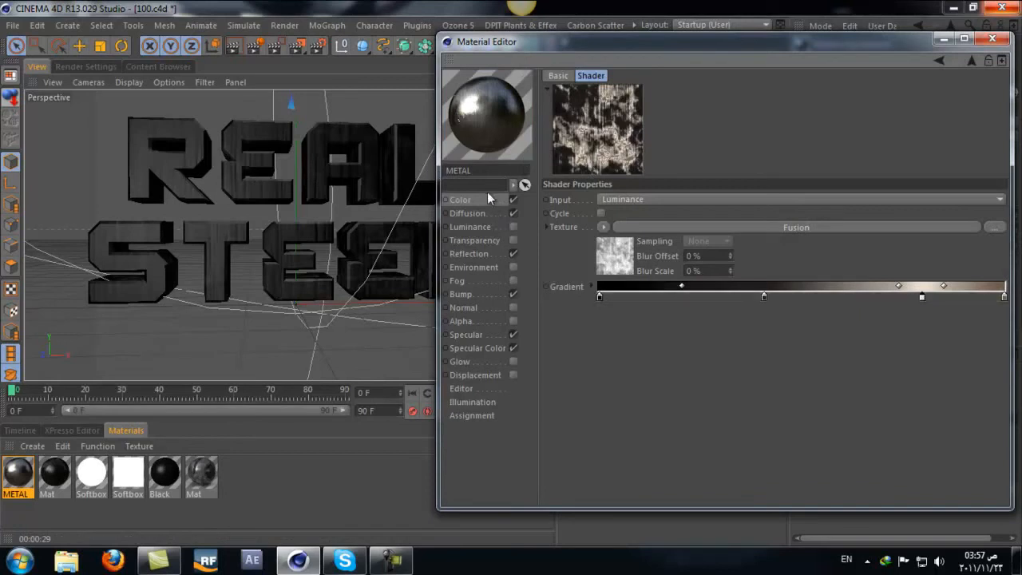
drag(520, 62, 655, 62)
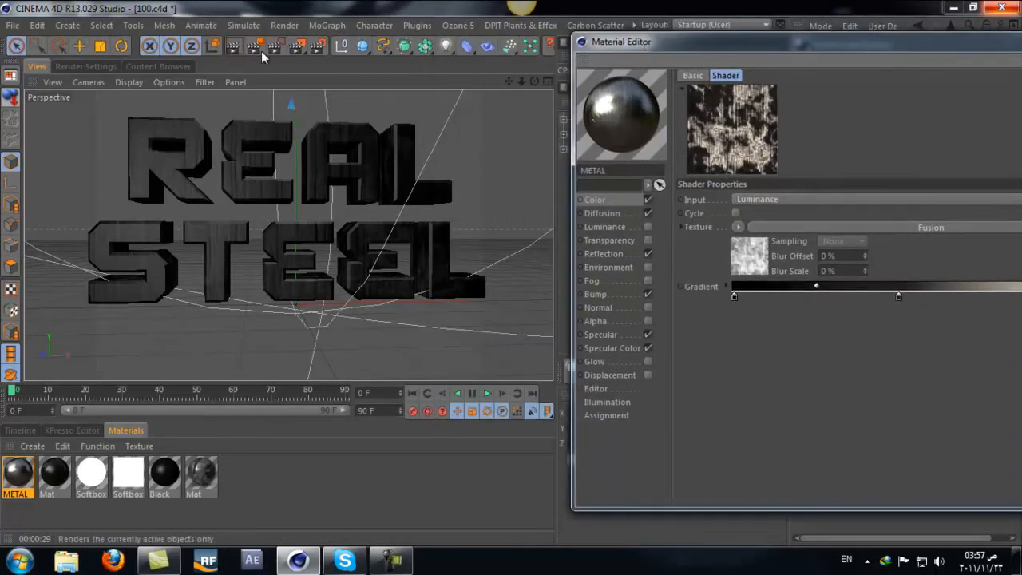
drag(488, 124, 6, 441)
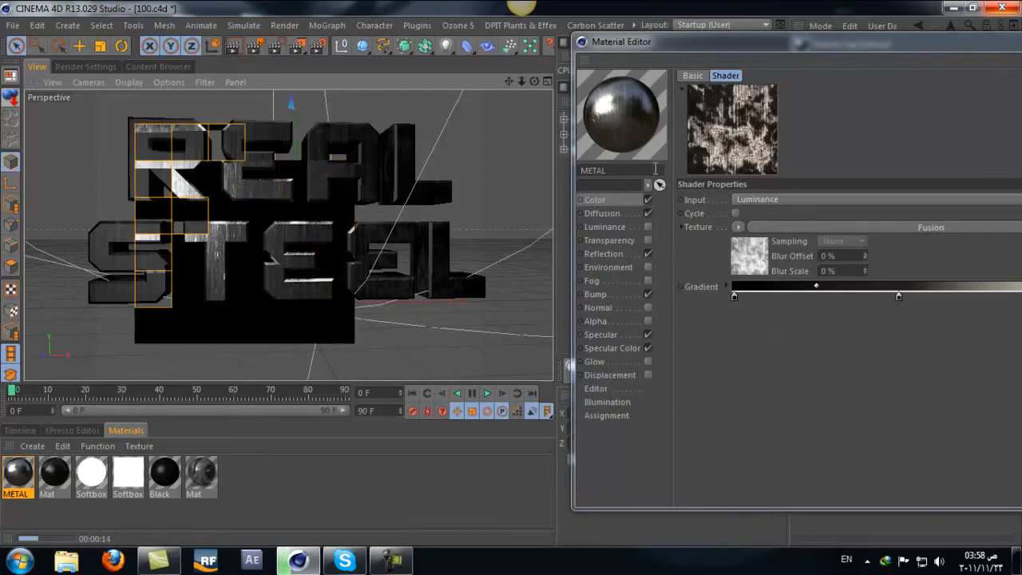
Step: Try other Colorizer Input modes such as Blue and Hue, return to Luminance, and test the Cycle option
scroll(793, 197, down, 6)
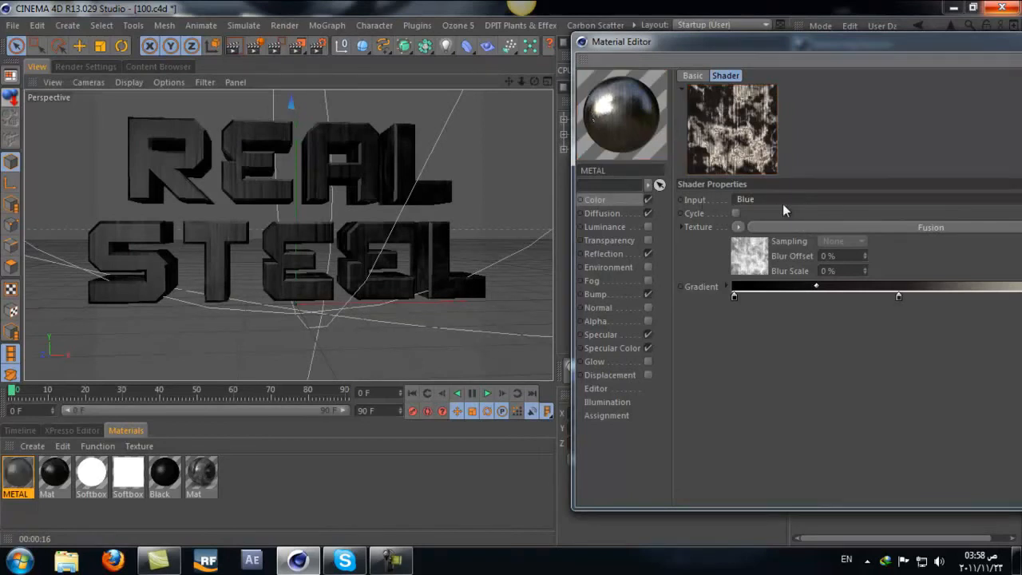
scroll(782, 203, up, 2)
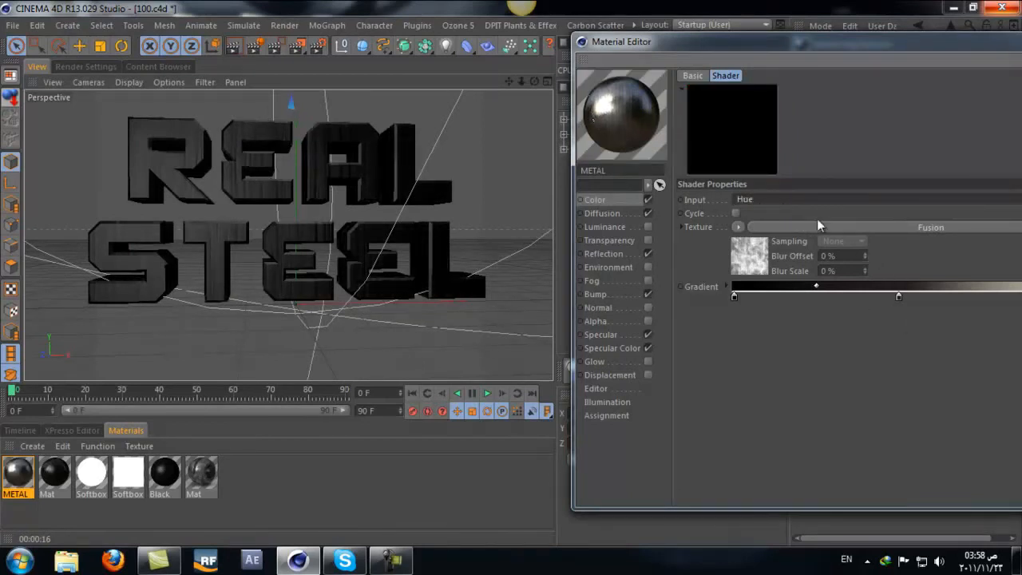
scroll(806, 197, up, 1)
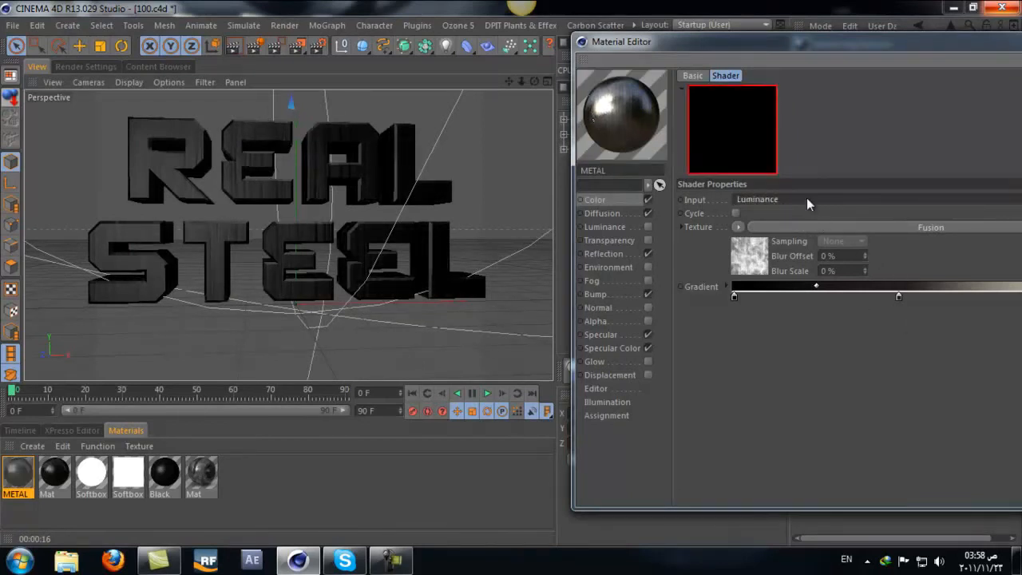
click(733, 213)
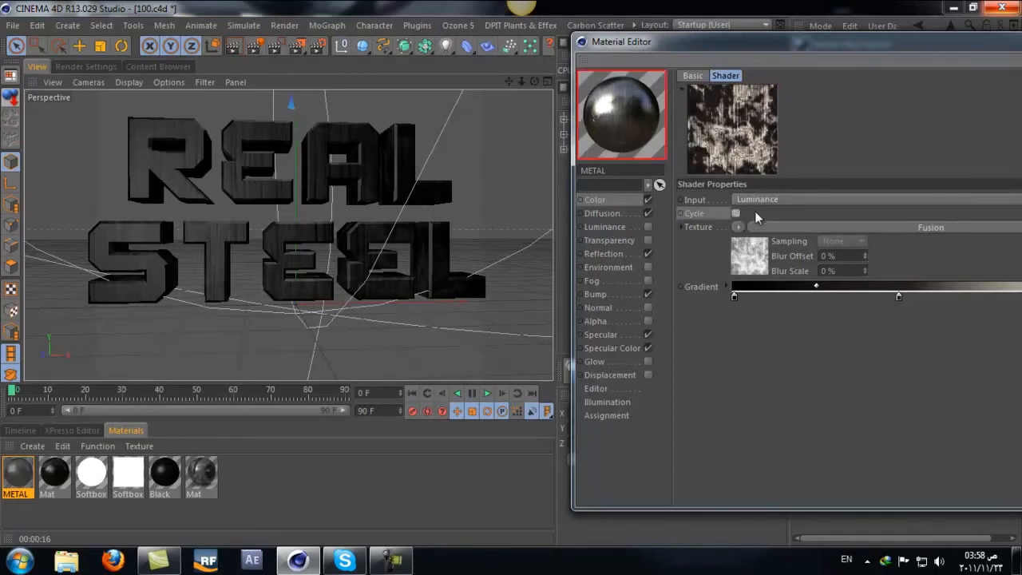
Step: Copy the Color channel's Colorizer shader, paste it over the Diffusion channel's Fusion texture, and render the view
drag(729, 38, 704, 35)
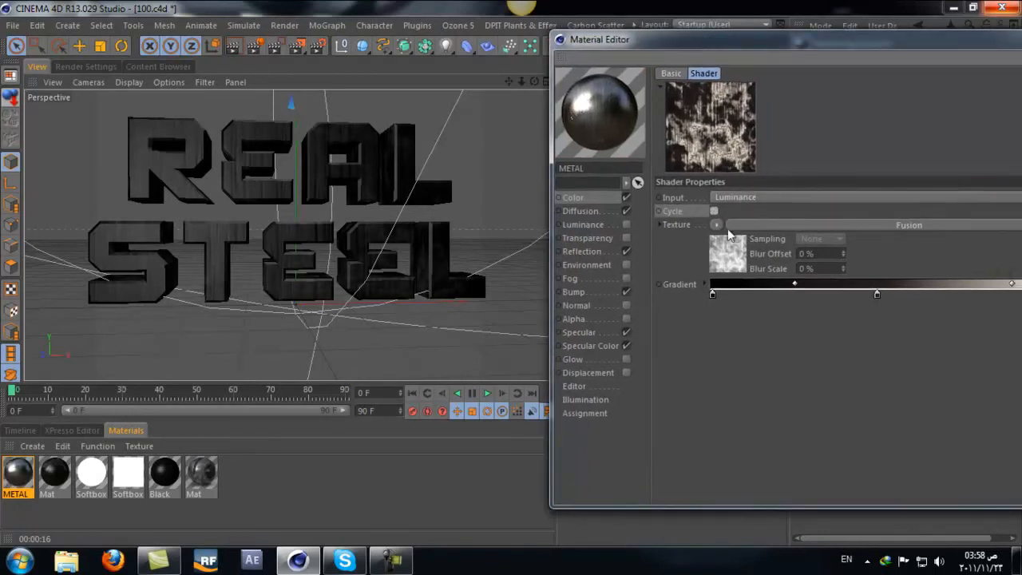
click(615, 211)
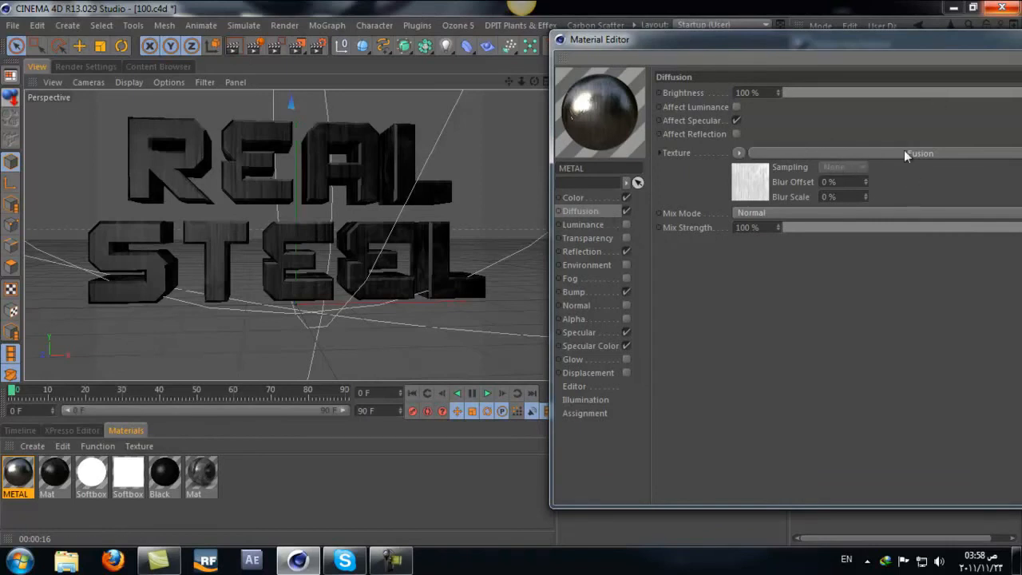
click(588, 197)
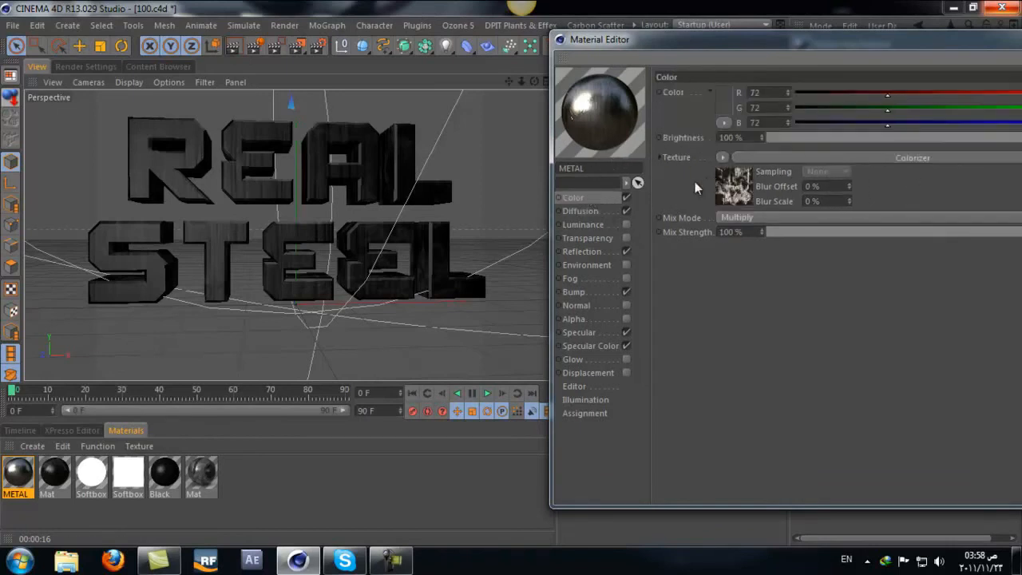
click(722, 157)
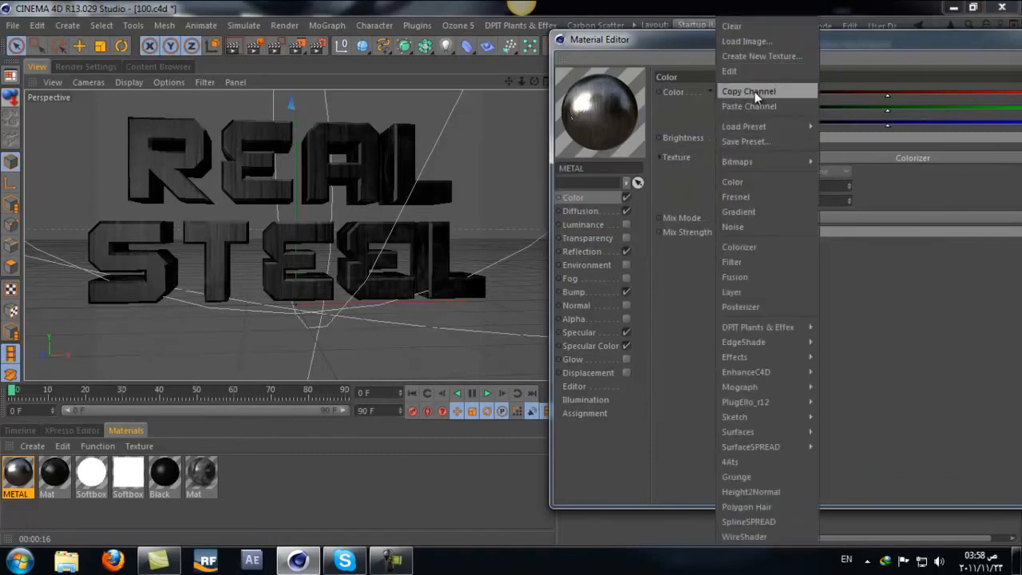
click(753, 91)
click(612, 211)
click(736, 153)
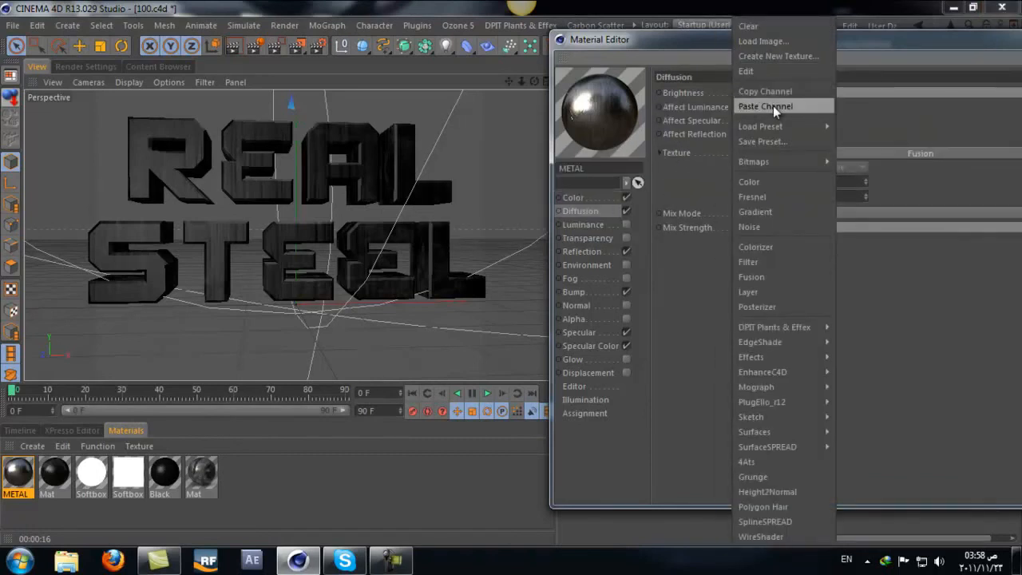
click(773, 105)
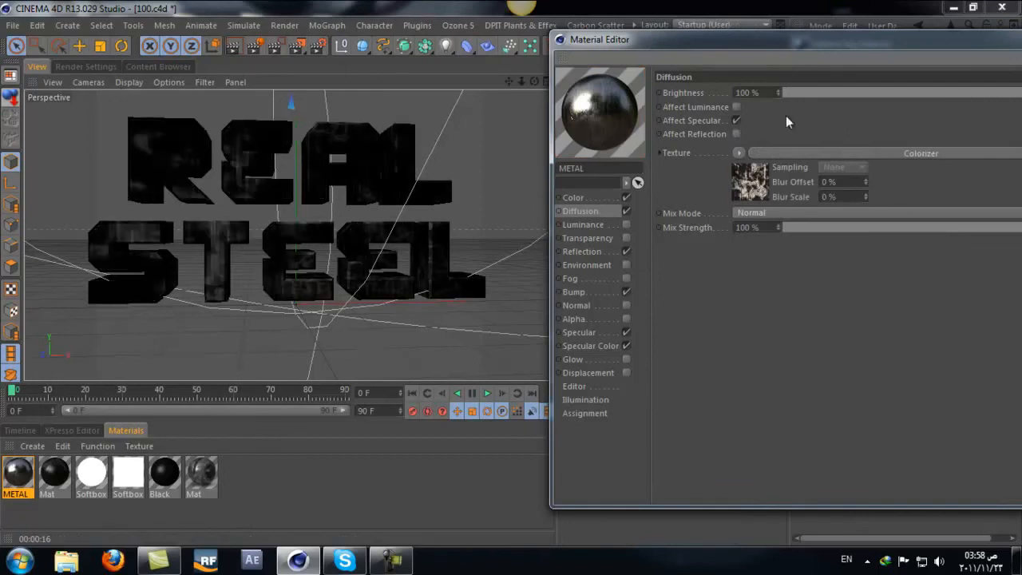
click(235, 46)
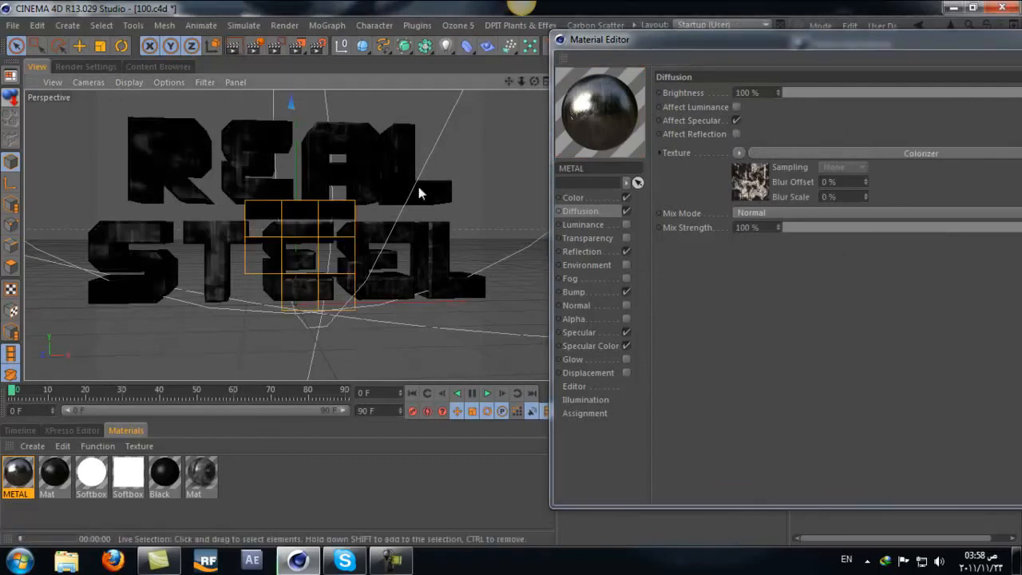
Step: Undo the Colorizer paste over the Diffusion channel's Fusion texture
click(36, 24)
click(54, 48)
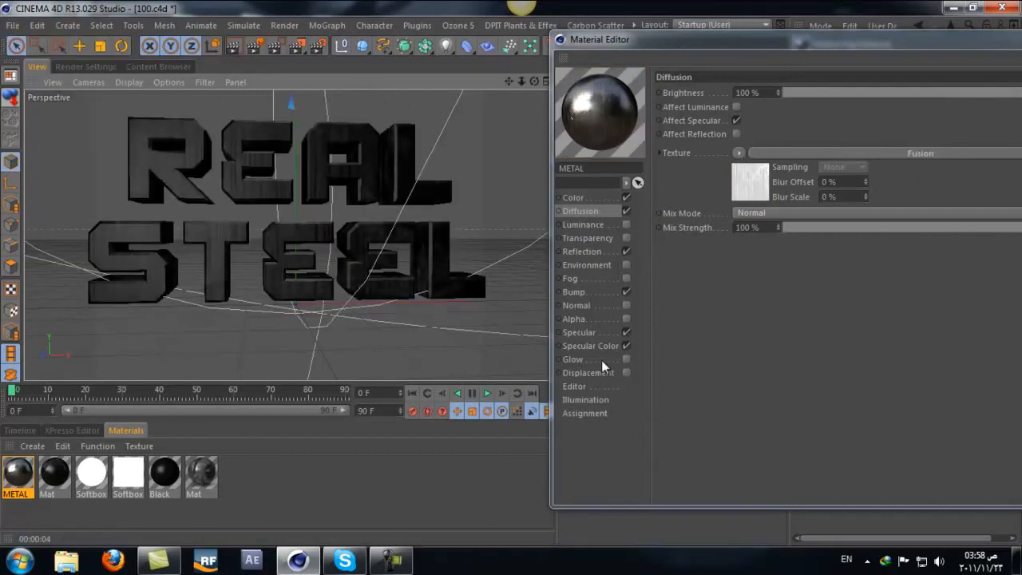
Step: Set the METAL material's Specular Color to a light beige of R 197, G 178, B 165
click(579, 333)
click(580, 346)
click(729, 105)
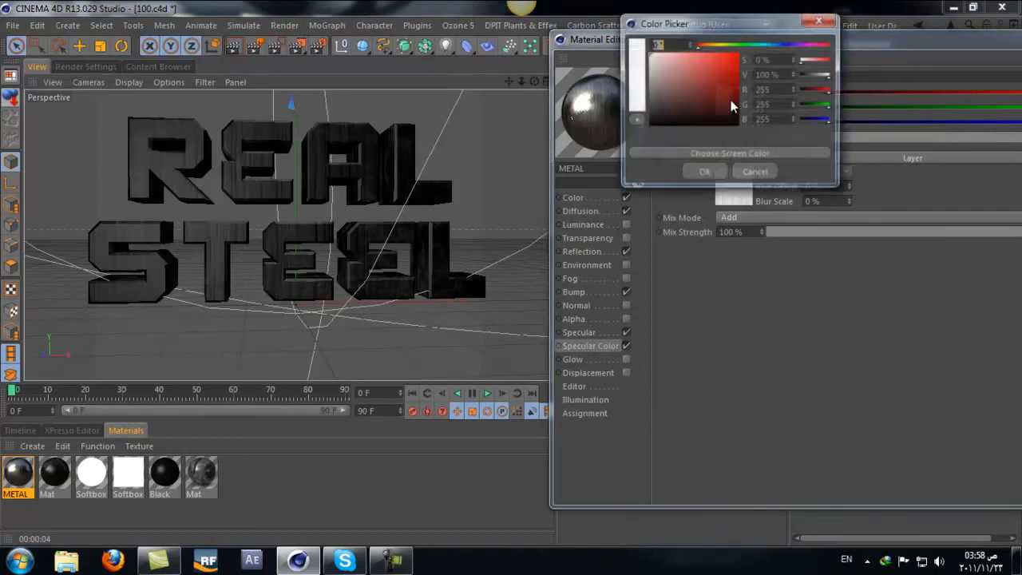
drag(711, 45, 661, 71)
click(707, 46)
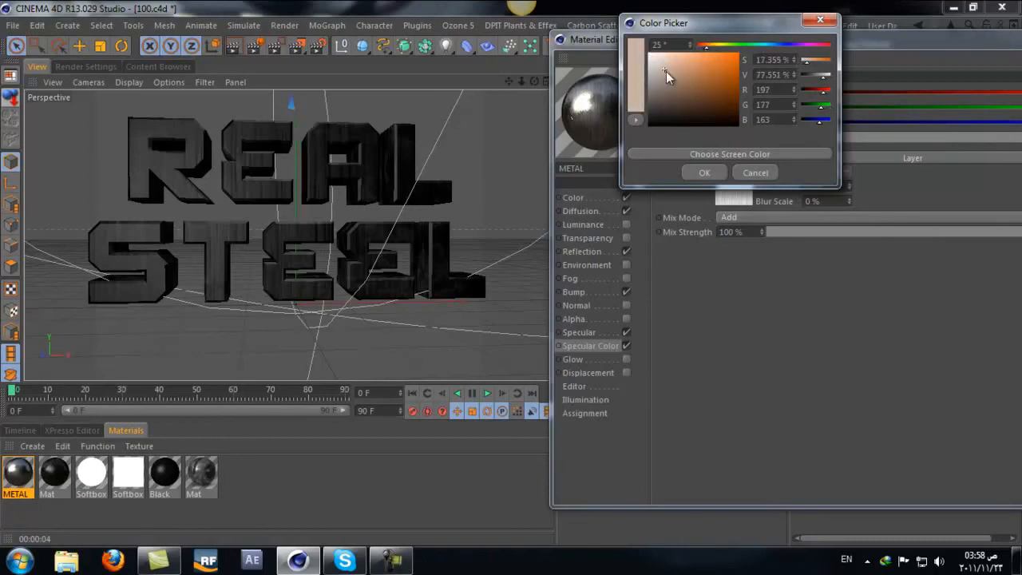
click(664, 70)
click(700, 172)
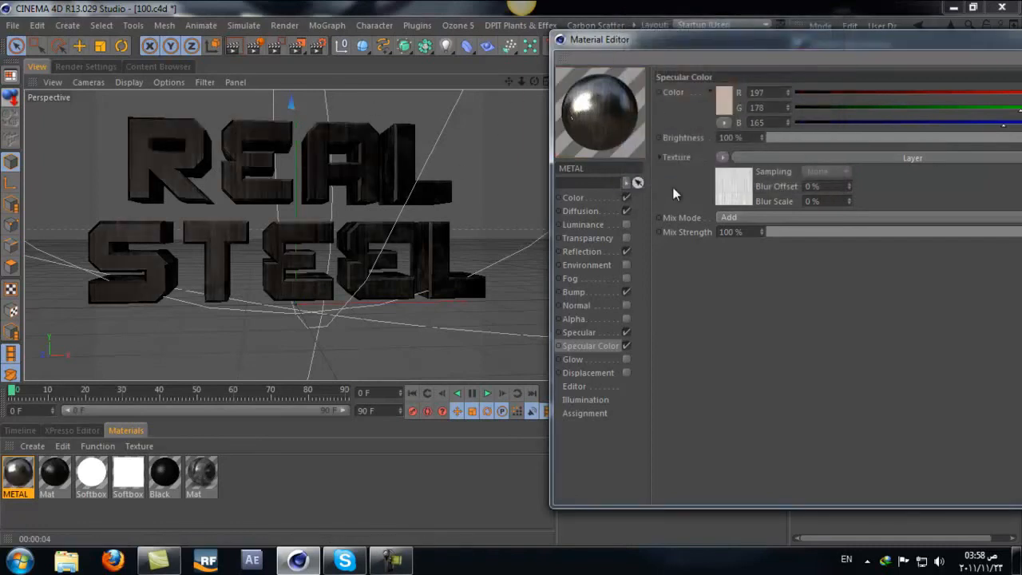
Step: Set the Specular Color channel's texture Mix Mode to Multiply and render a region covering the REAL STEEL text
scroll(763, 221, down, 2)
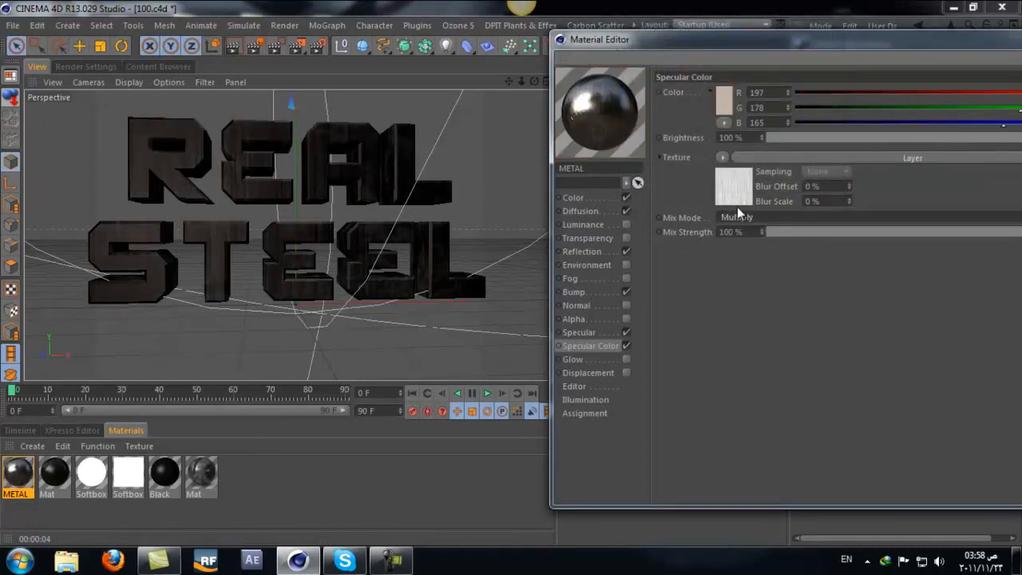
click(277, 50)
drag(491, 109, 24, 370)
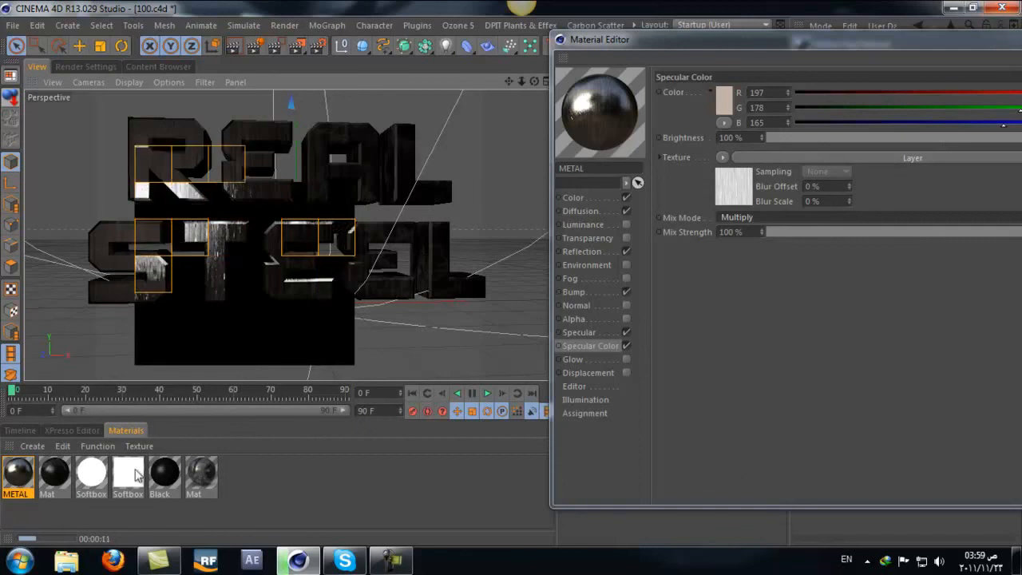
Step: Review the Color channel's Colorizer and its nested Fusion shaders, check the Diffusion, Reflection and Normal channels, and close the material editor
click(603, 198)
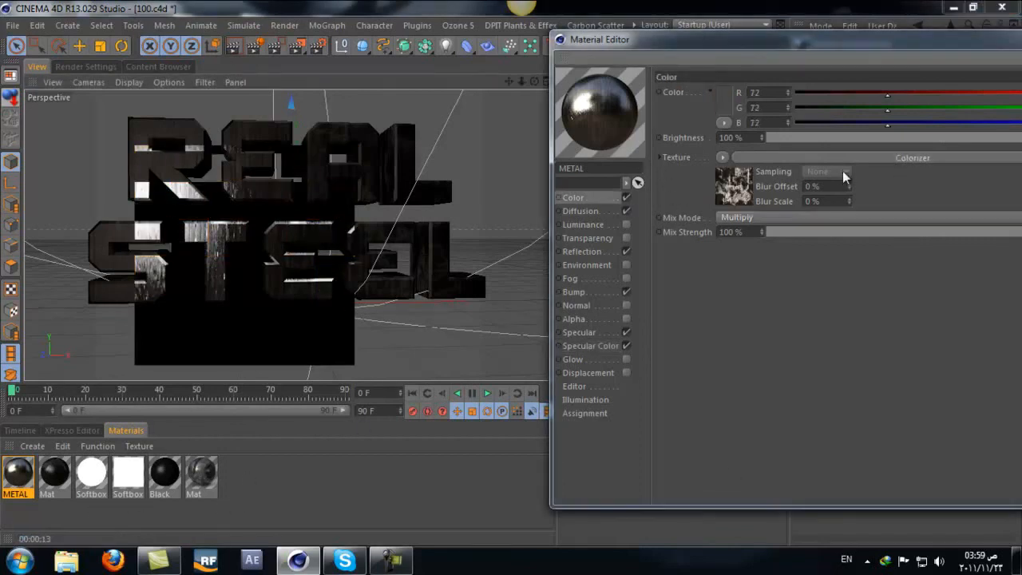
click(842, 158)
drag(715, 40, 554, 42)
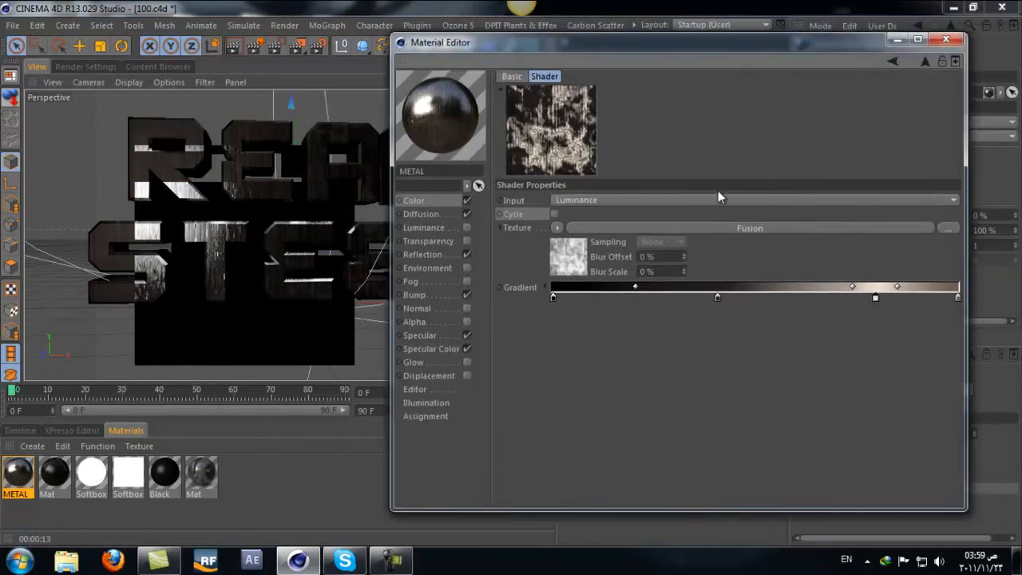
click(754, 229)
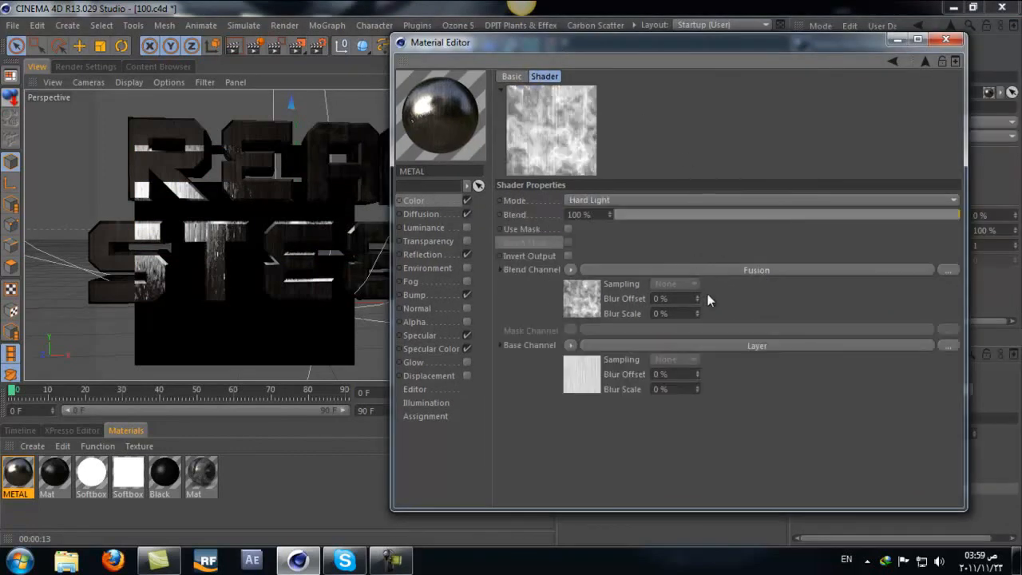
click(772, 268)
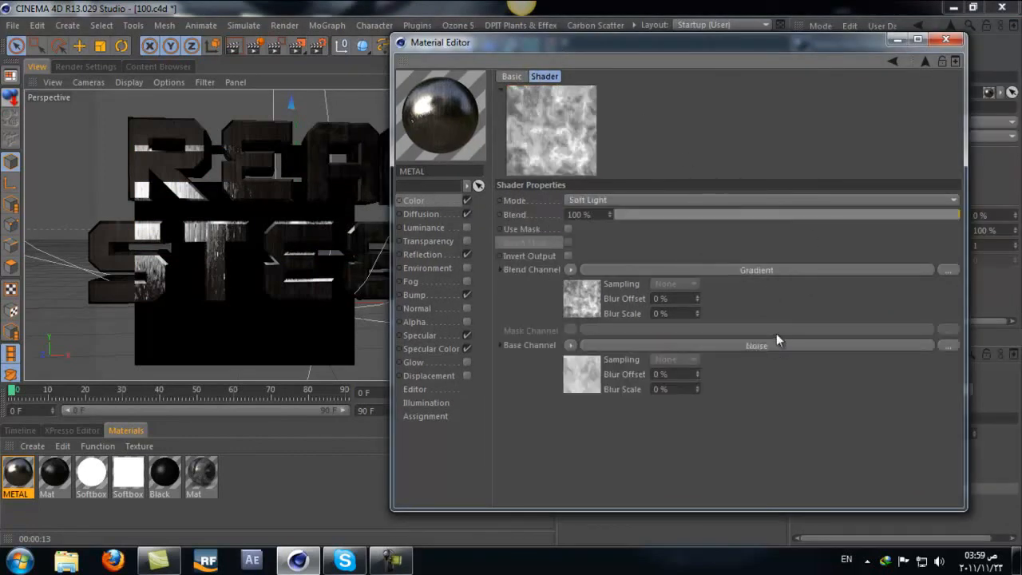
click(893, 62)
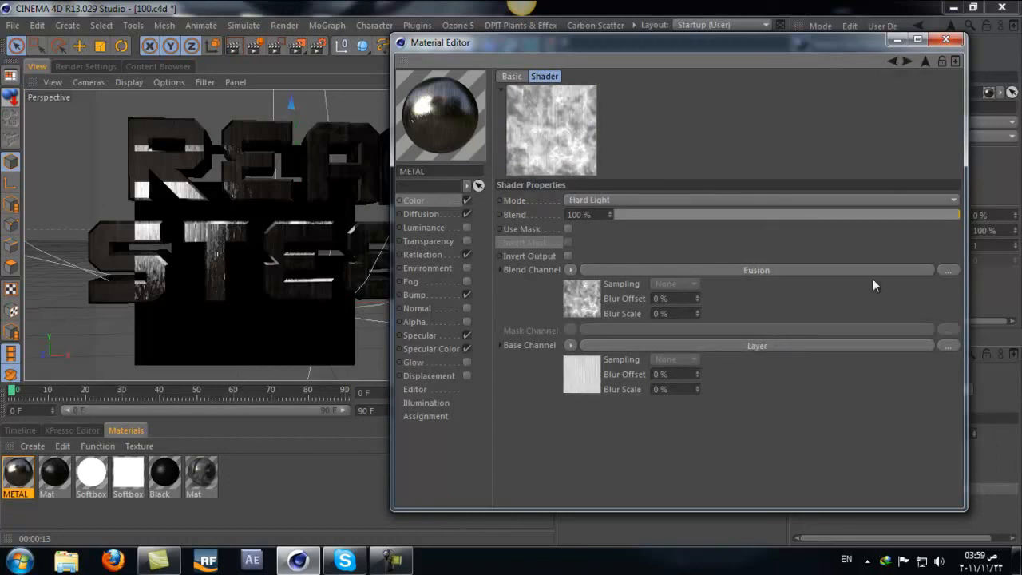
click(455, 214)
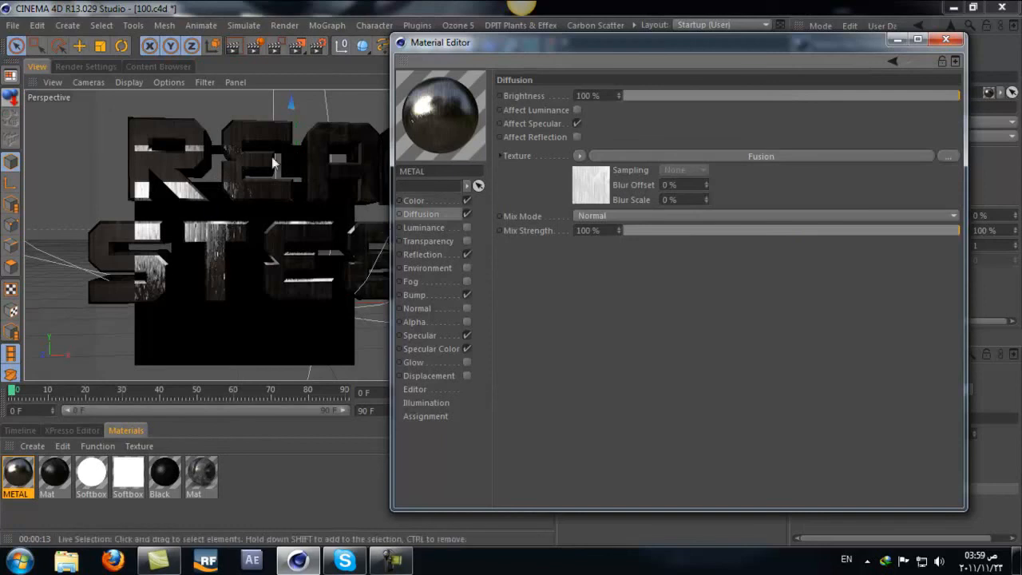
click(448, 198)
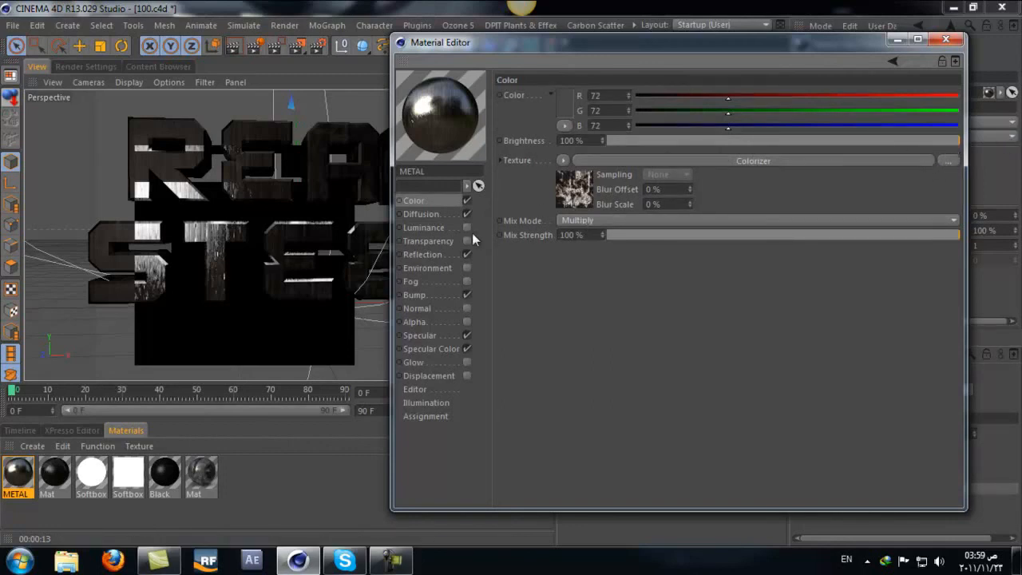
click(411, 254)
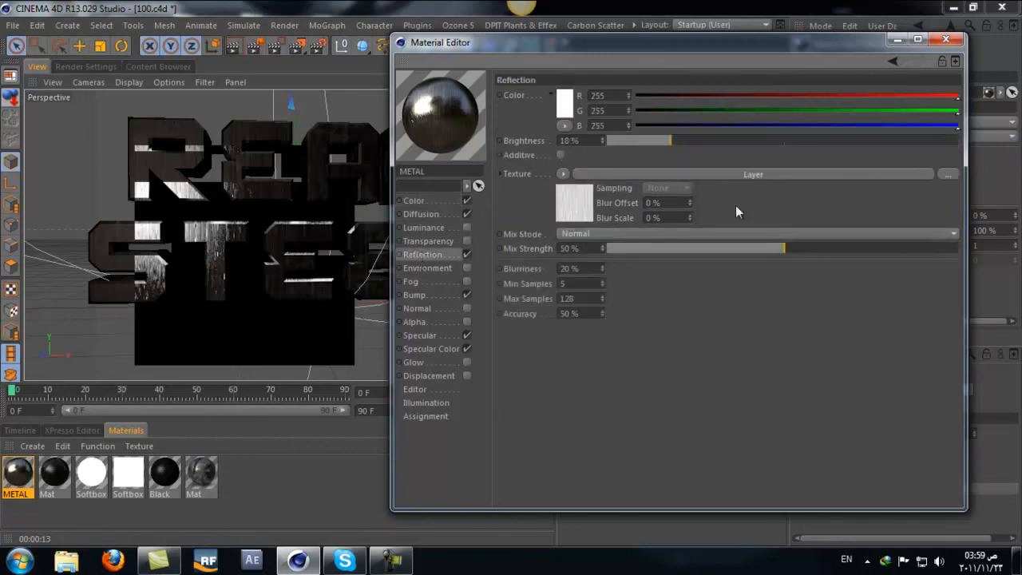
click(418, 307)
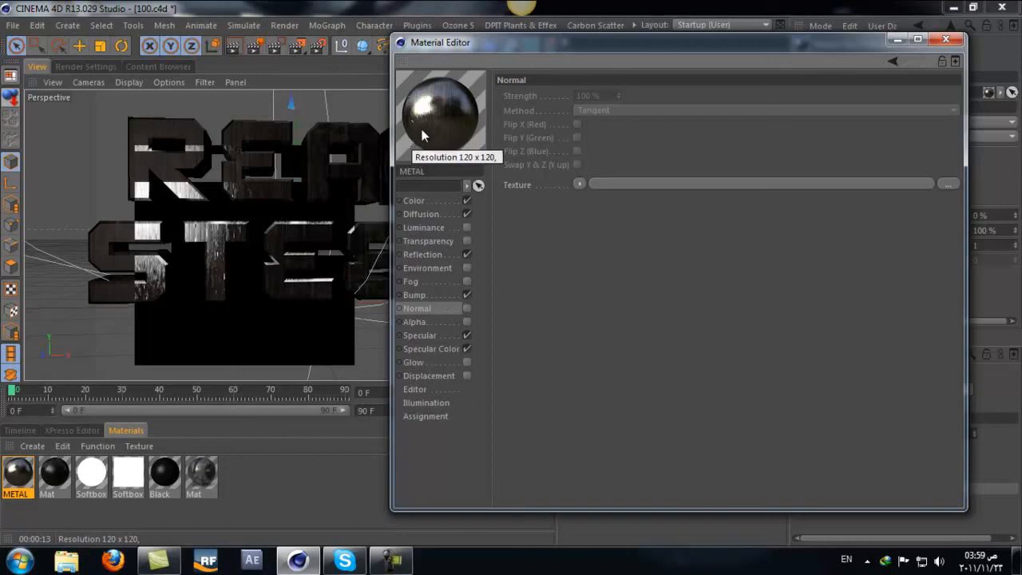
click(942, 39)
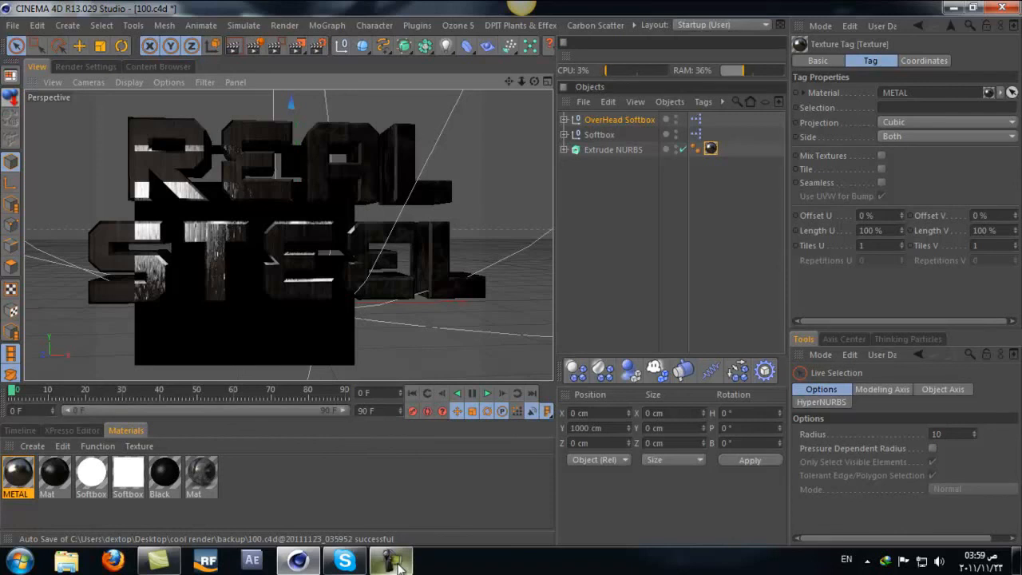
mouse_move(399, 565)
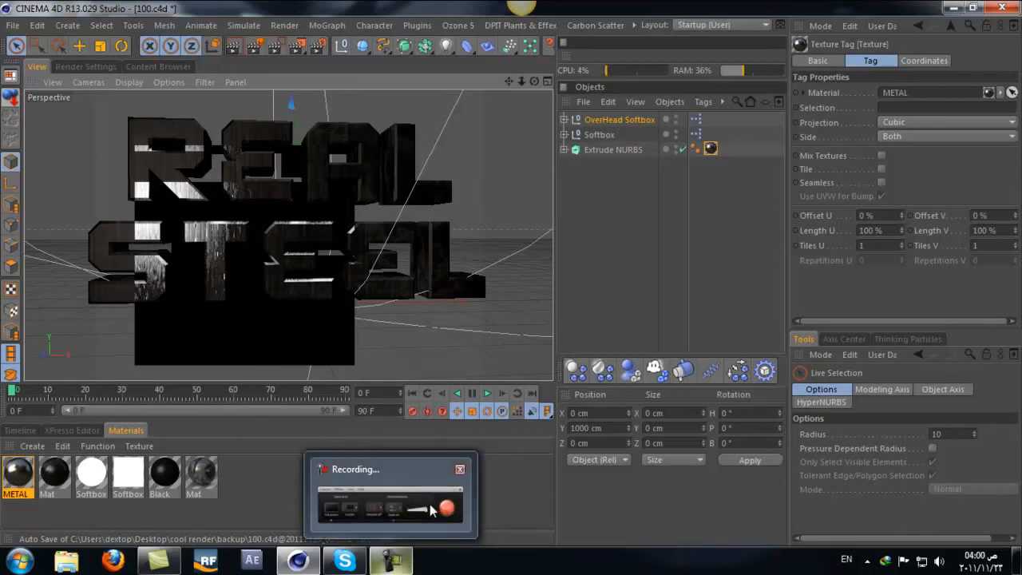